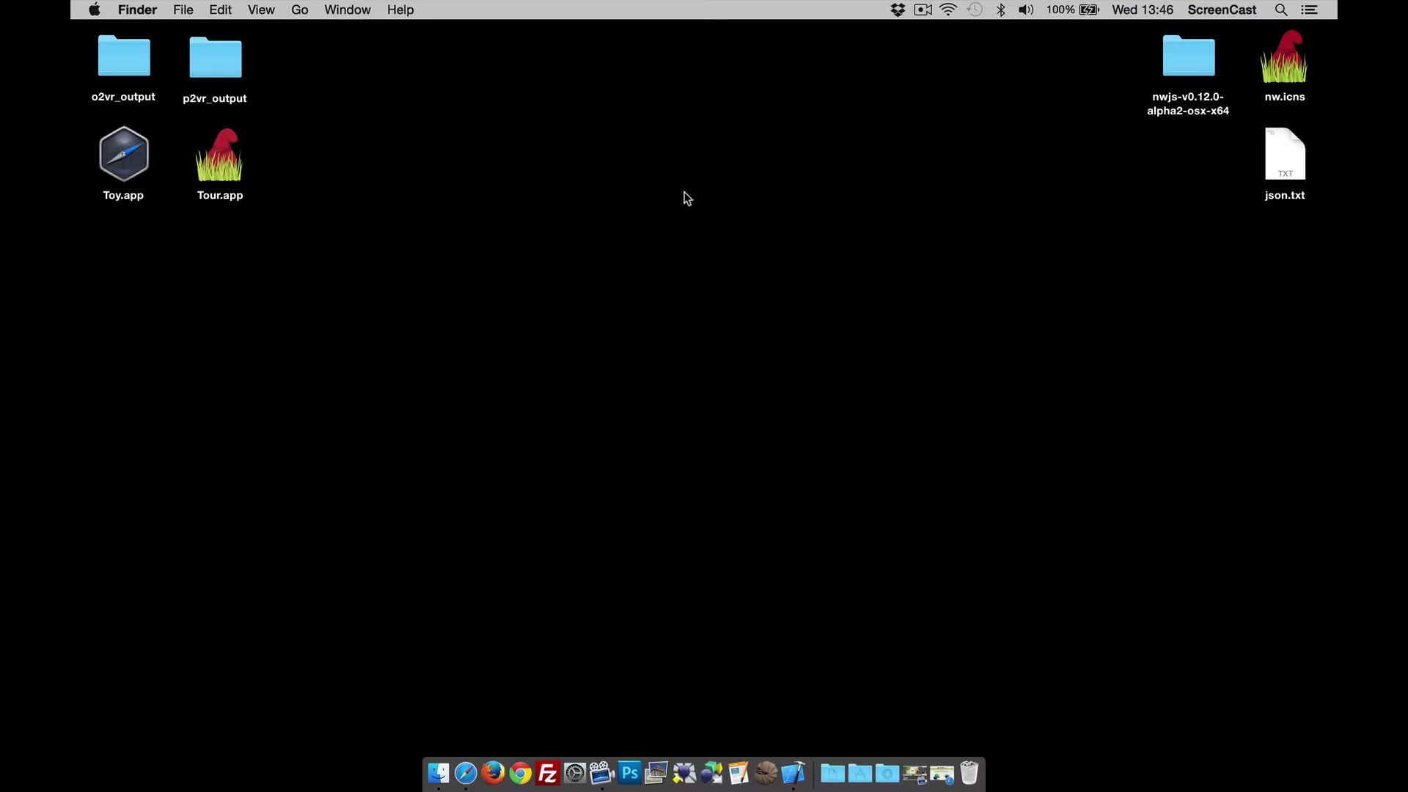
Try the existing Park Tour app: pan the Pavilion, visit the steps scene, toggle fullscreen, quit.
double_click(233, 165)
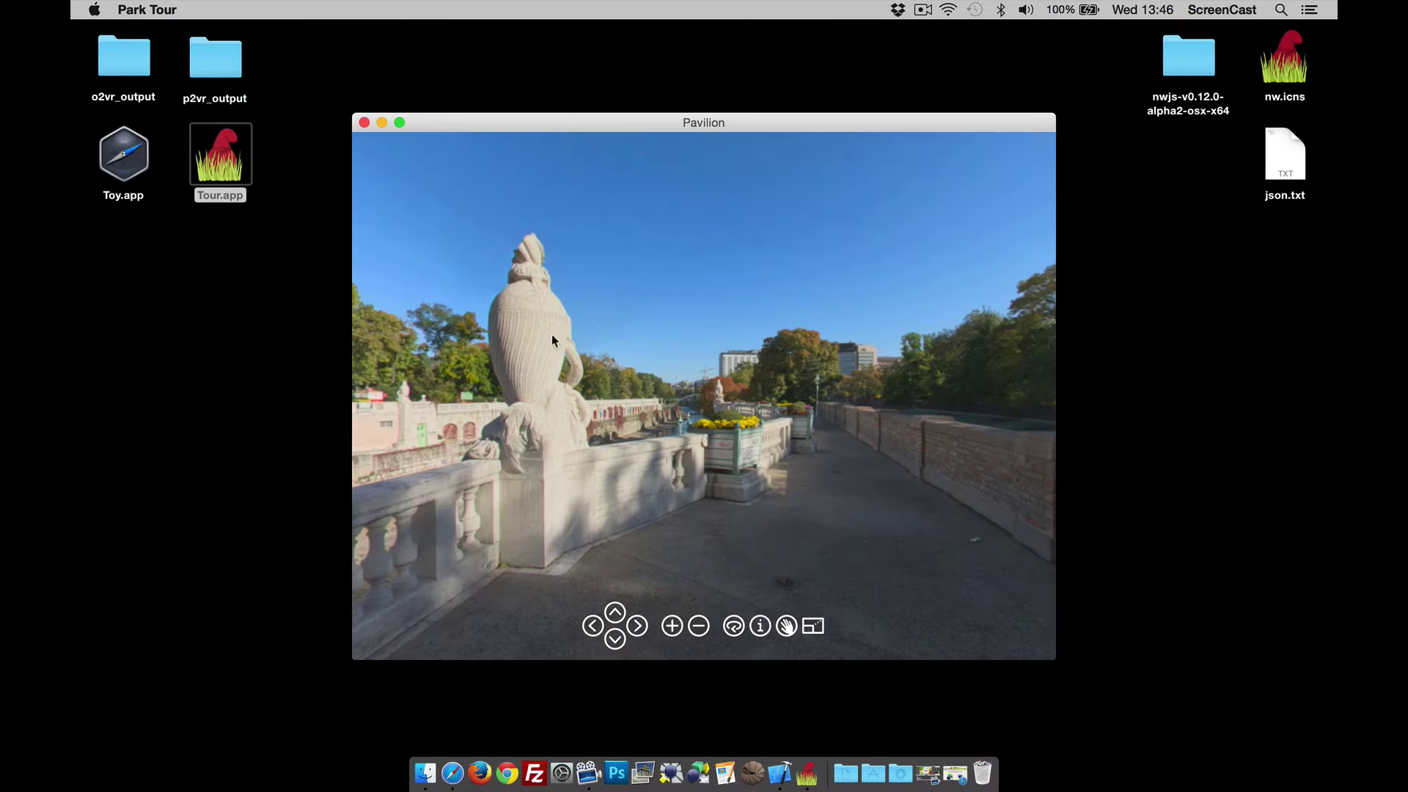
mouse_move(551, 340)
left_mouse_down()
mouse_move(788, 340)
mouse_move(691, 394)
left_mouse_up()
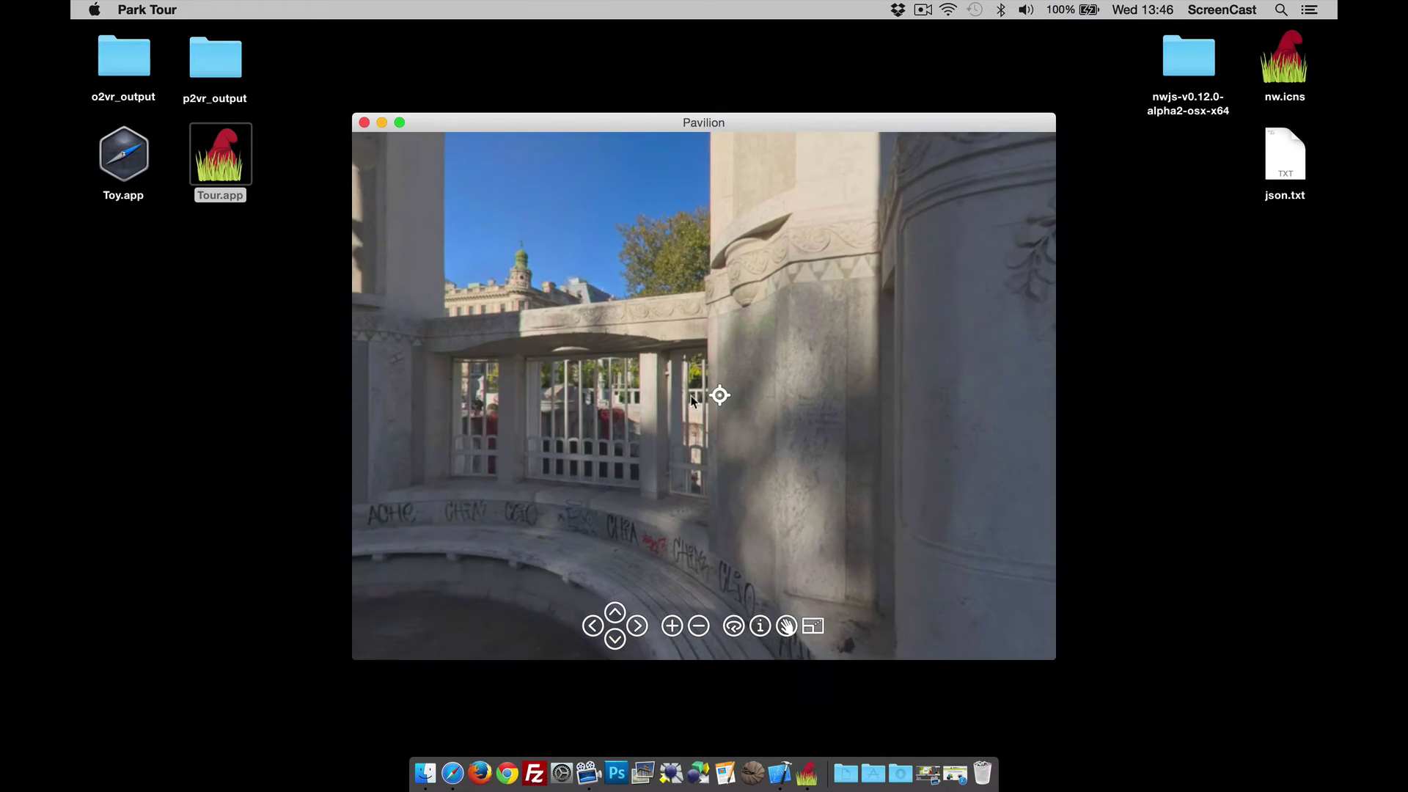
left_click(730, 394)
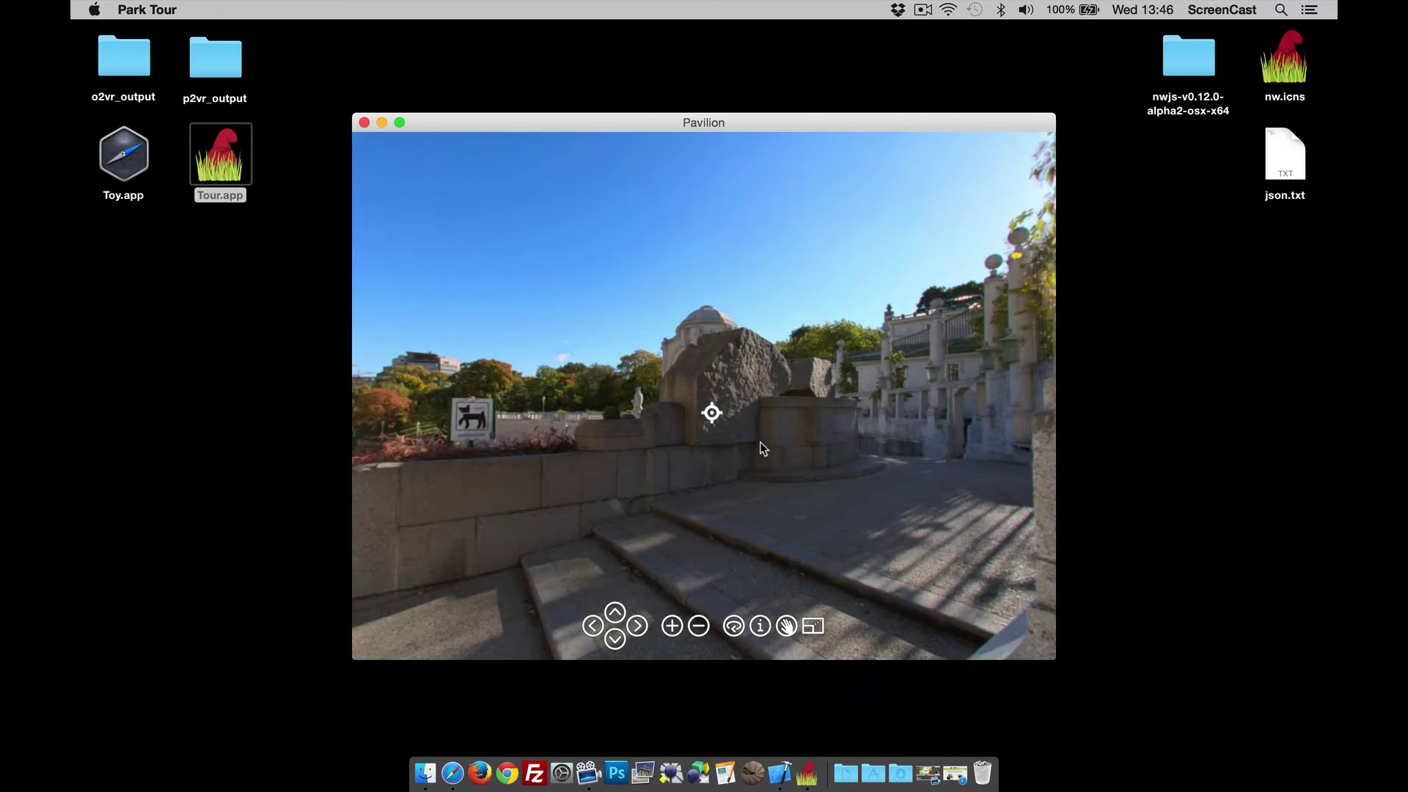
left_click(815, 625)
left_click(814, 758)
left_click(361, 121)
Launch the reindeer object viewer, spin the reindeer to its side, and close it.
double_click(136, 154)
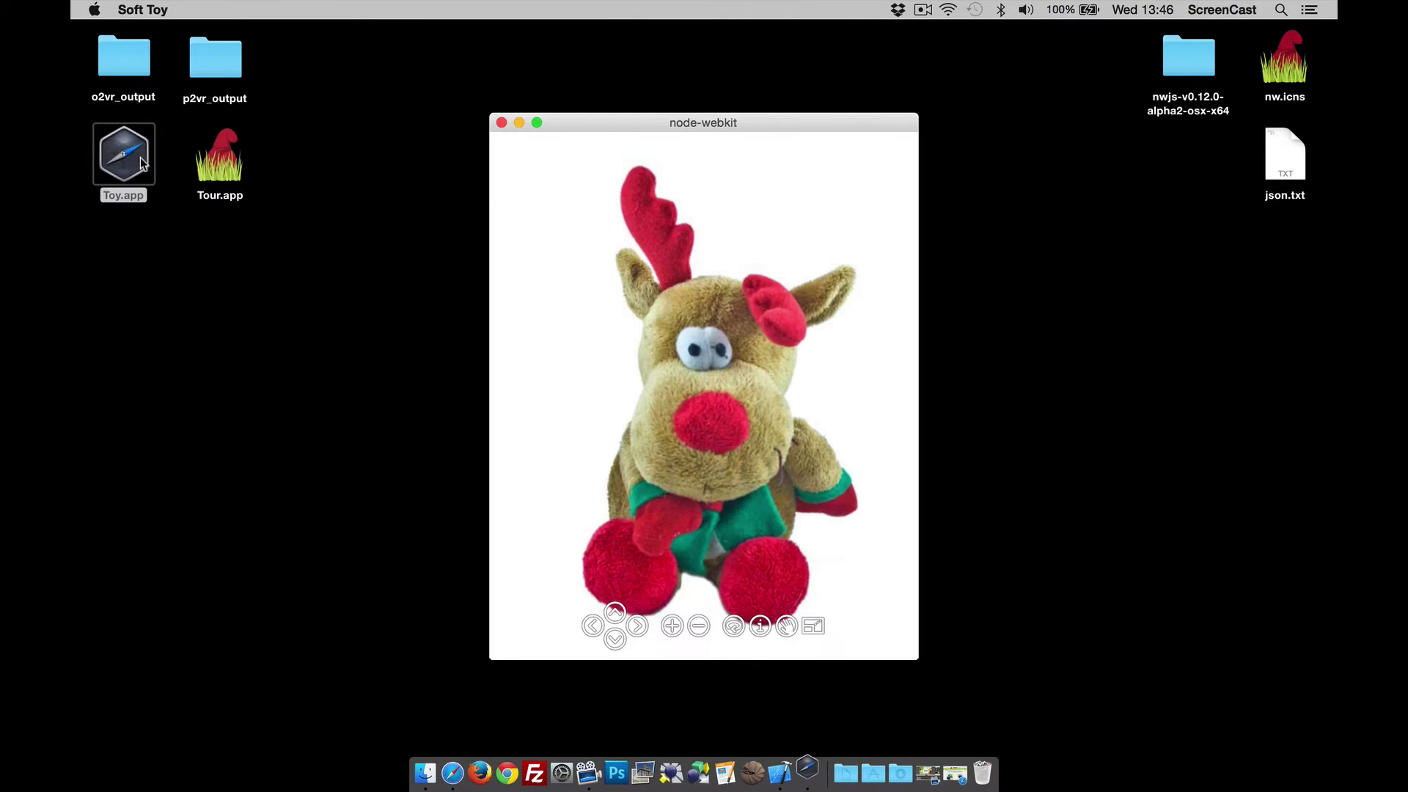
mouse_move(654, 327)
left_mouse_down()
mouse_move(787, 335)
mouse_move(580, 333)
mouse_move(743, 331)
left_mouse_up()
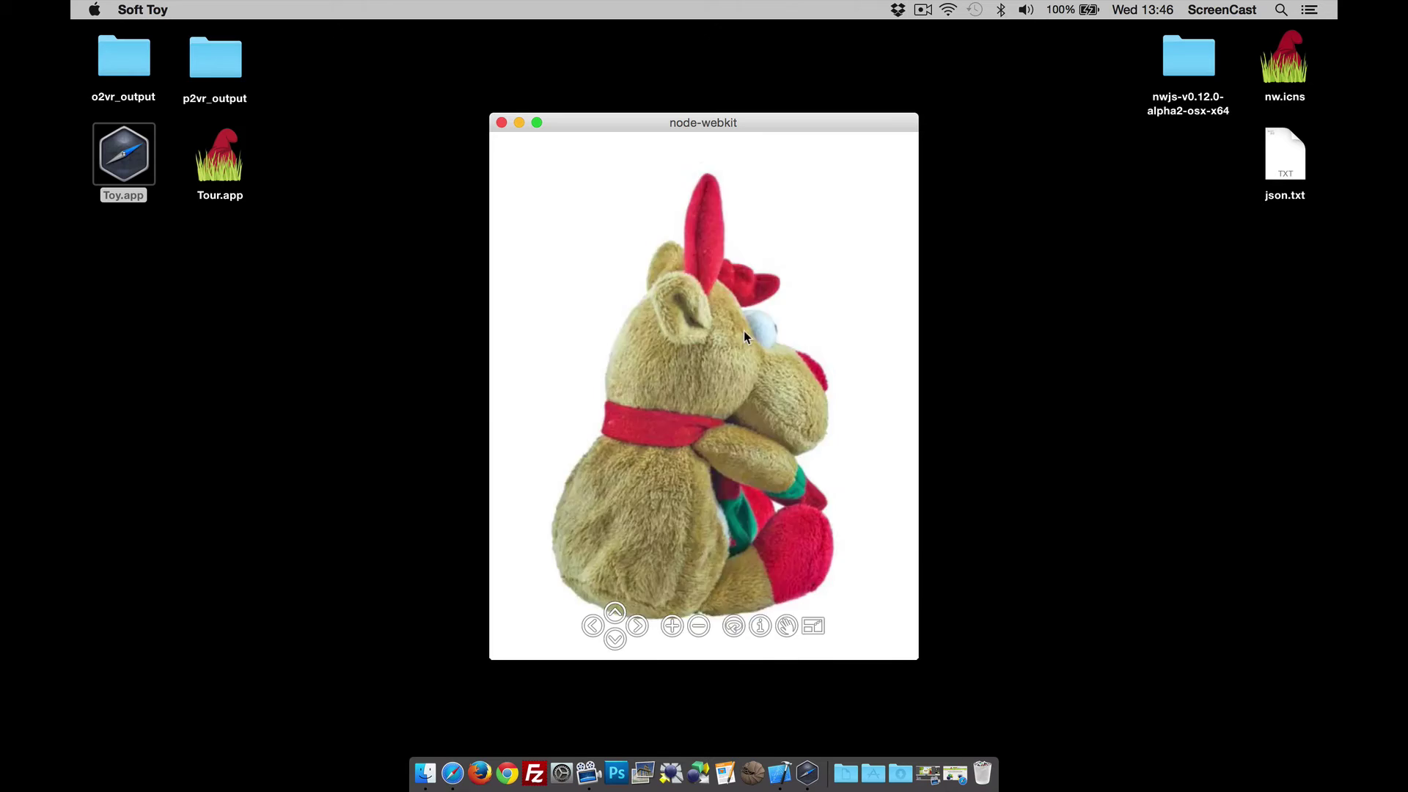
left_click(501, 123)
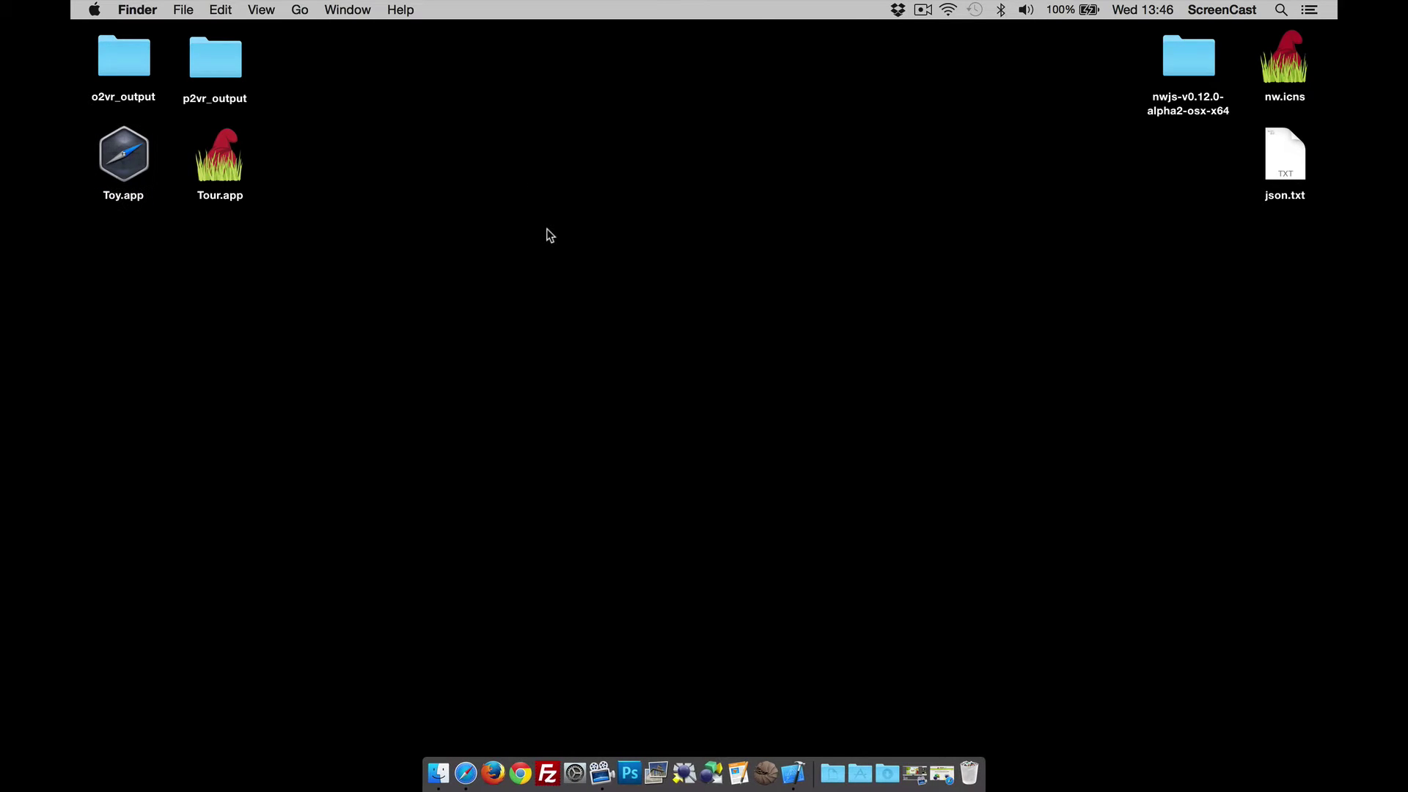
Move the p2vr_output folder to the desktop centre and open it in Finder.
left_click_drag(216, 58, 683, 143)
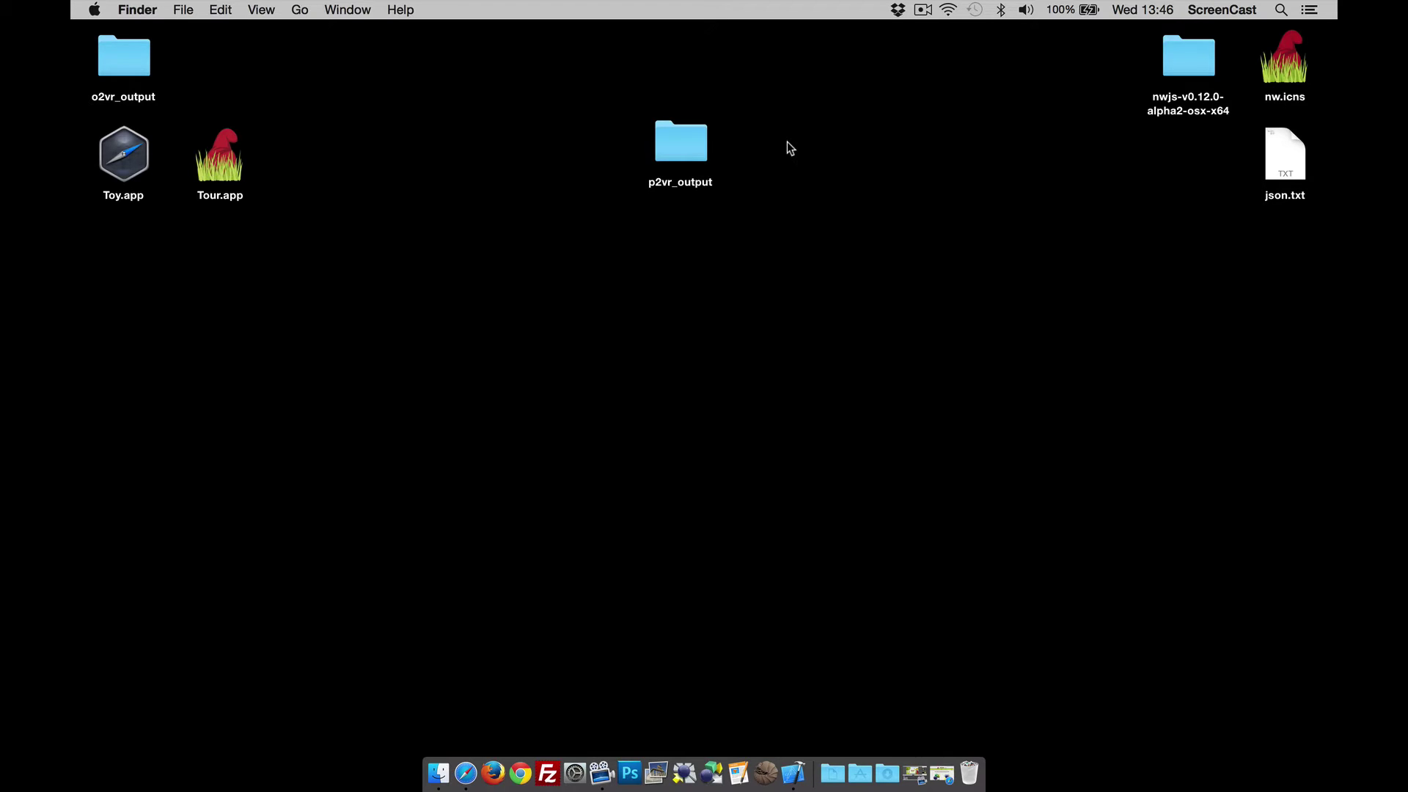
double_click(697, 144)
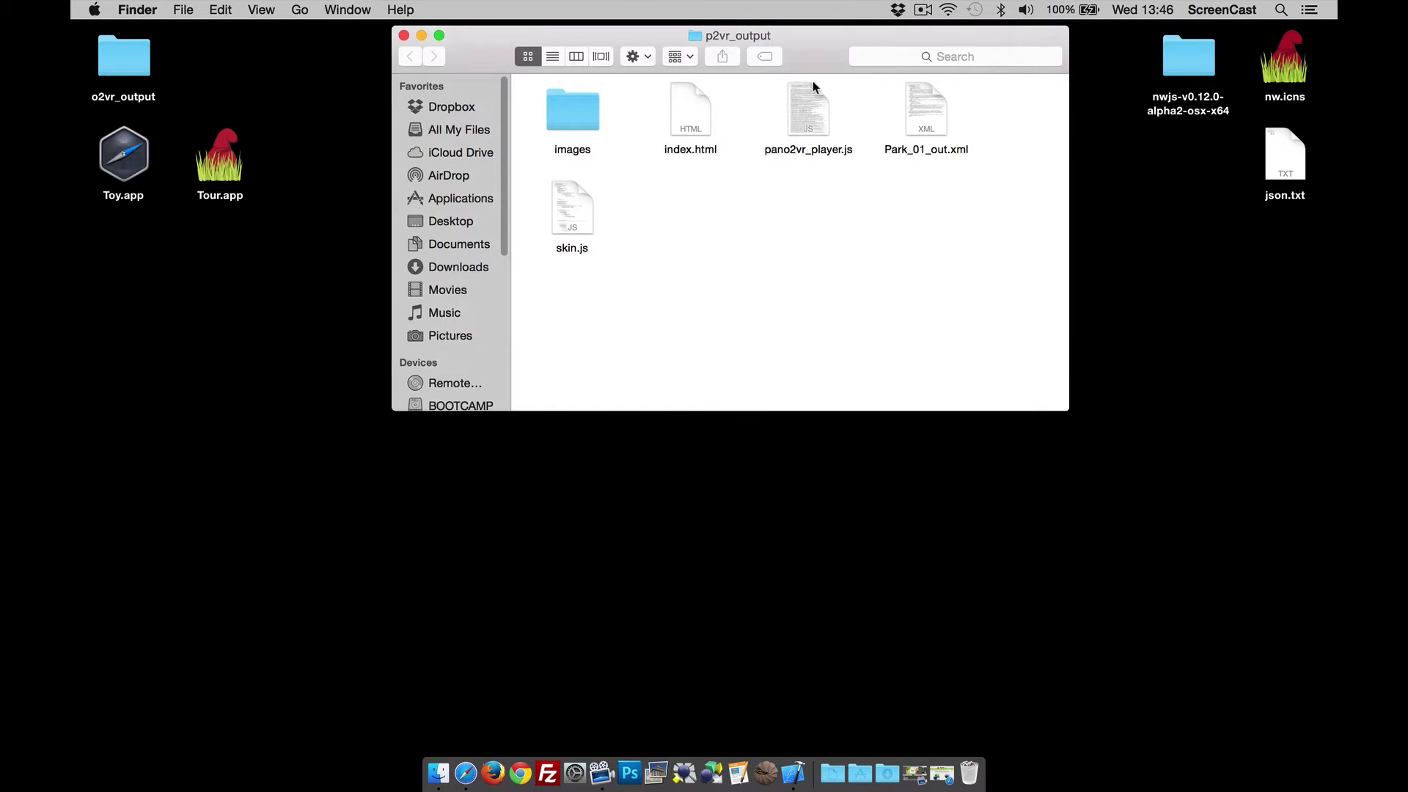
left_click_drag(814, 49, 814, 59)
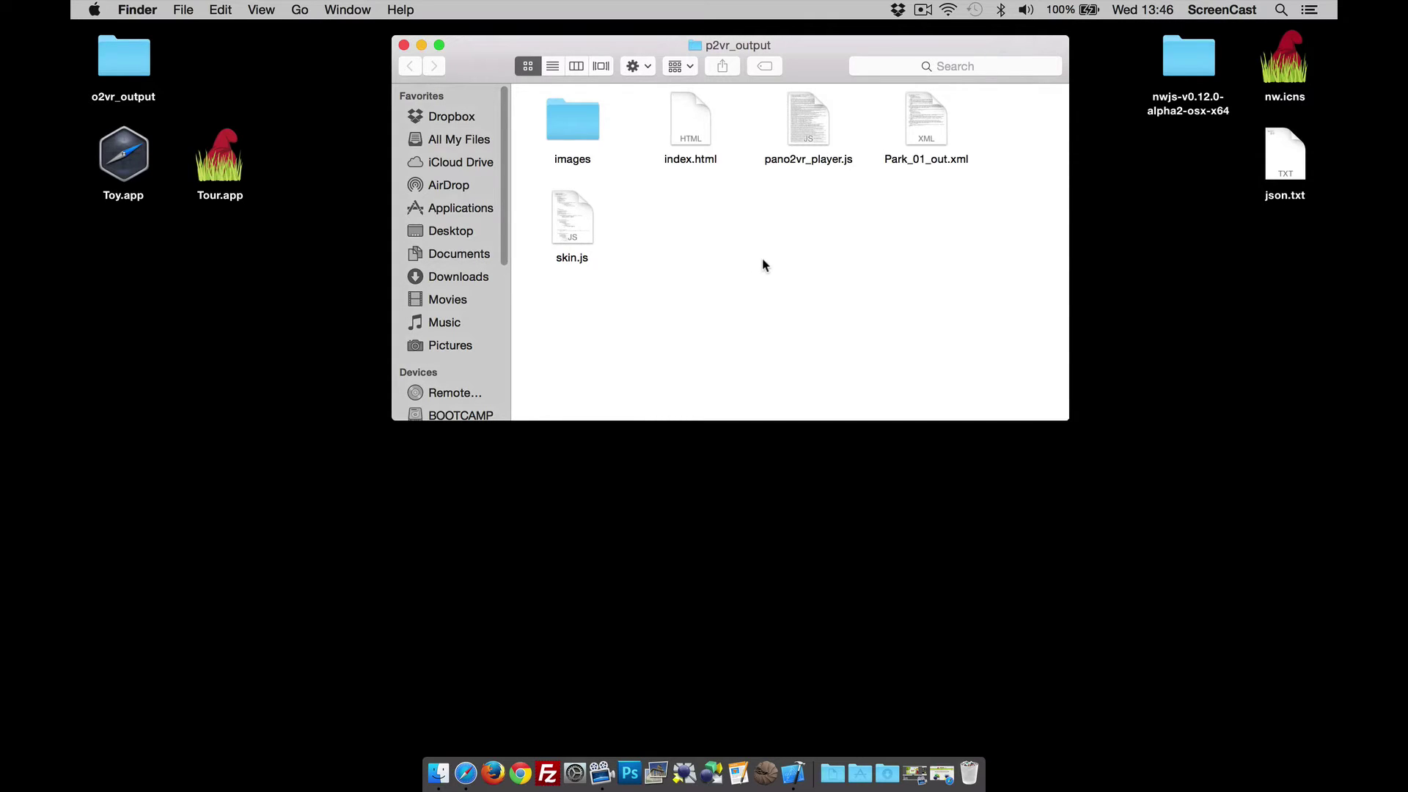
Launch TextEdit from Applications with a new untitled document.
left_click(849, 768)
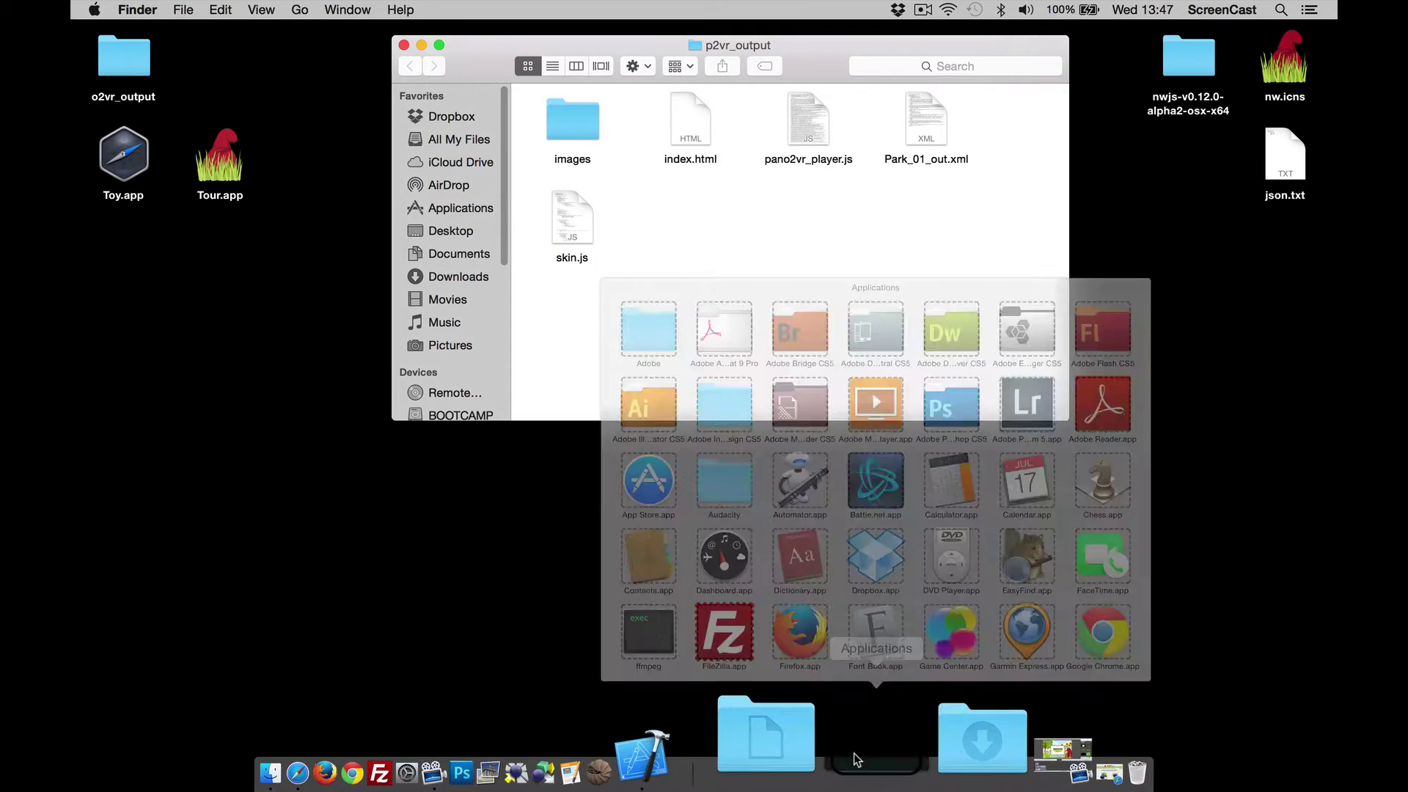
scroll(944, 494, "down", 5)
scroll(945, 494, "down", 5)
scroll(944, 493, "down", 2)
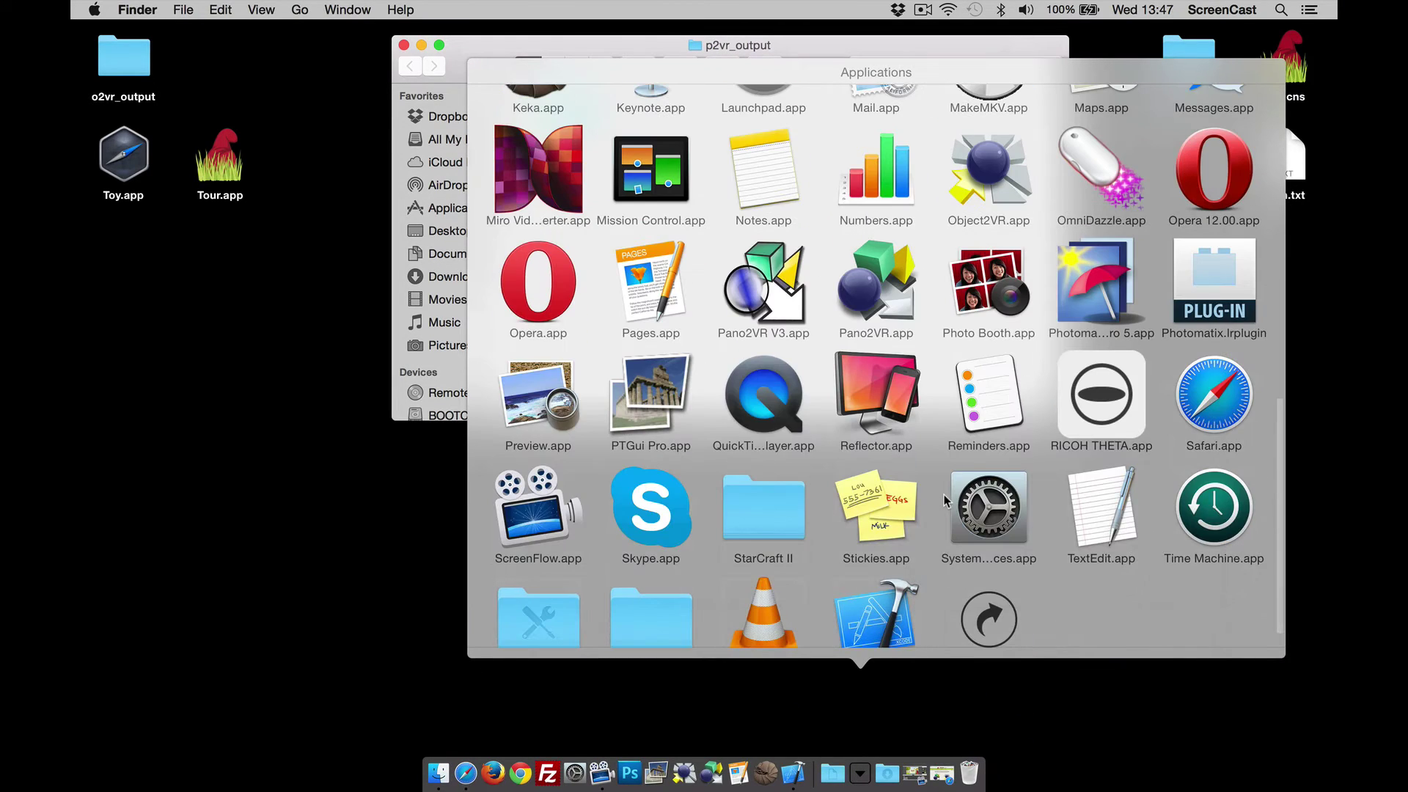
left_click(1090, 507)
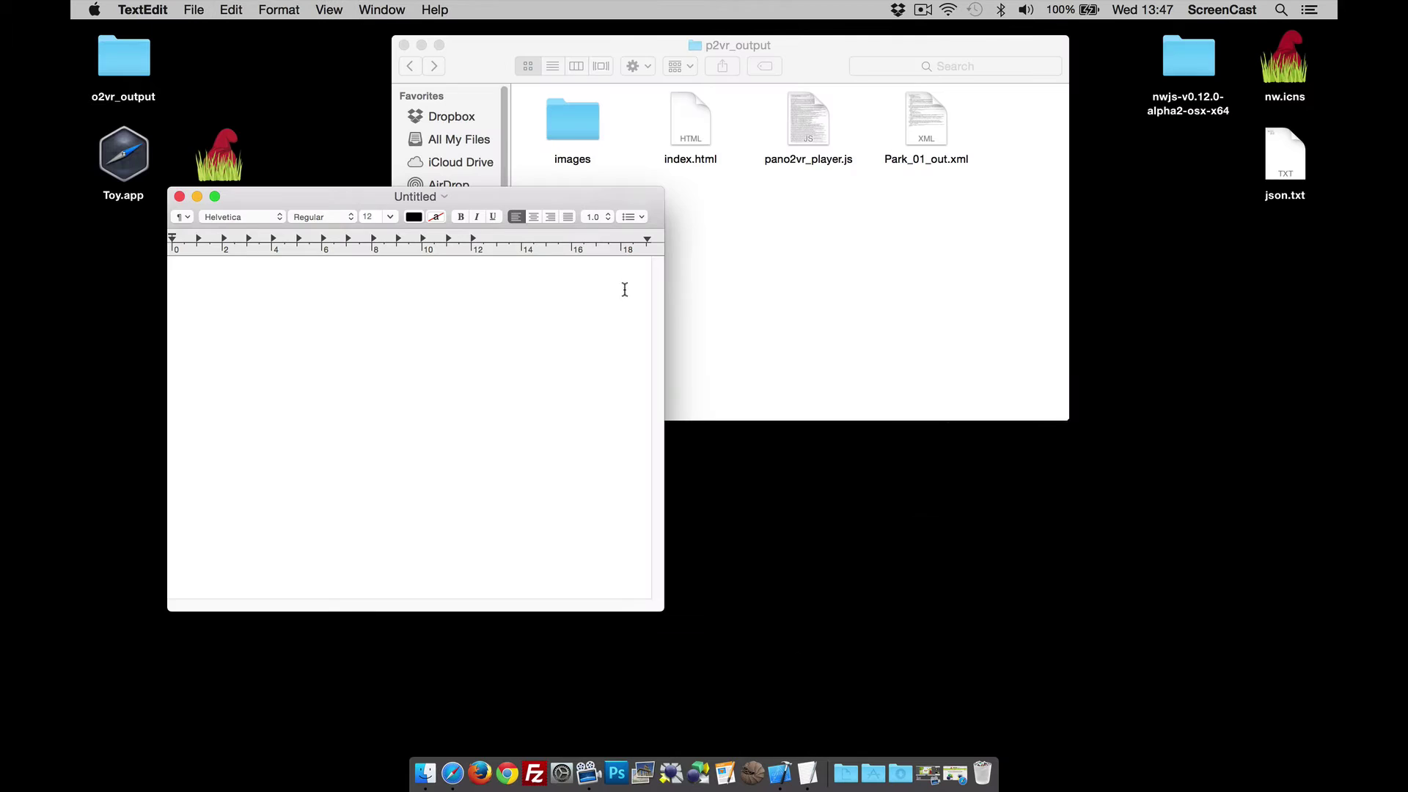
mouse_move(521, 201)
left_mouse_down()
mouse_move(676, 194)
mouse_move(713, 176)
mouse_move(657, 172)
left_mouse_up()
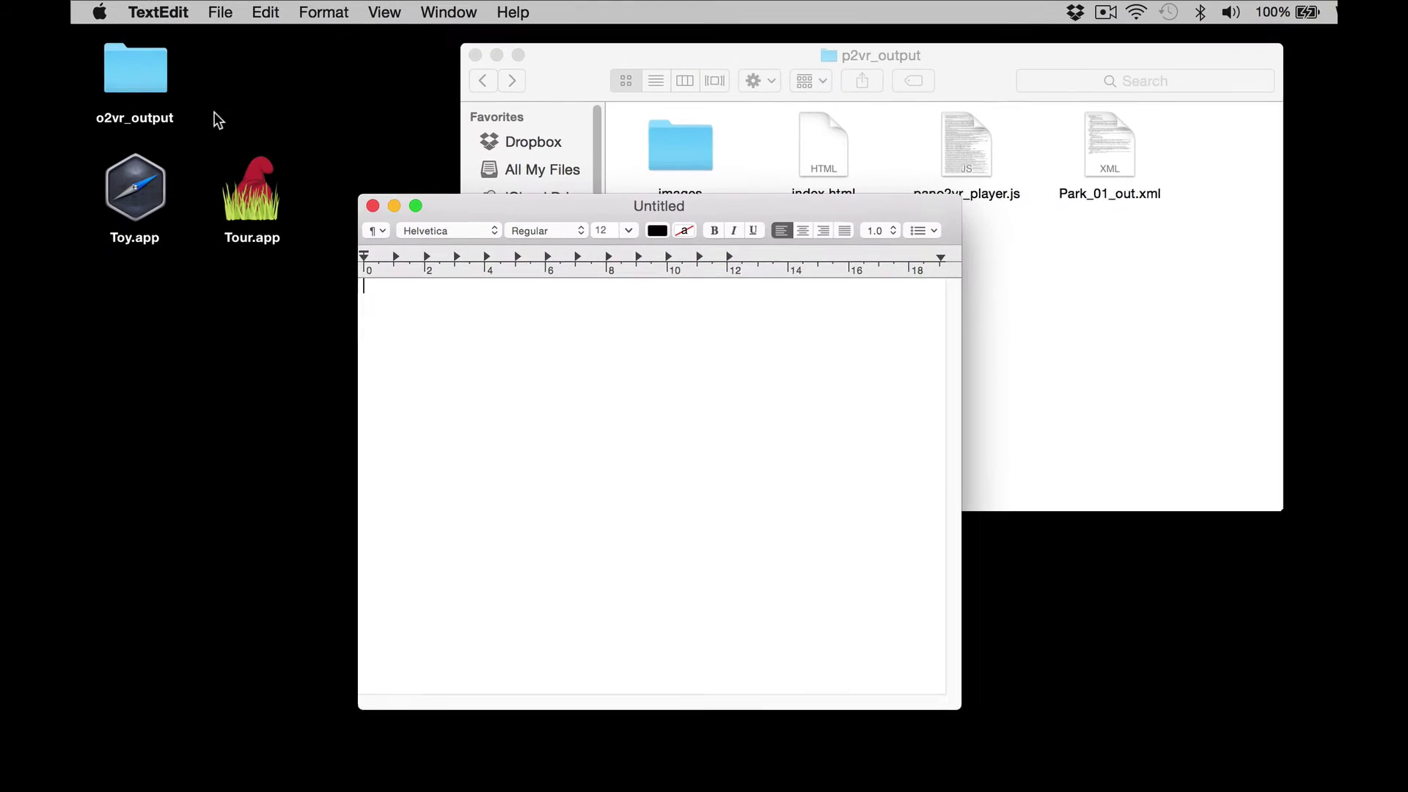
Review TextEdit's preferences and close them.
left_click(171, 13)
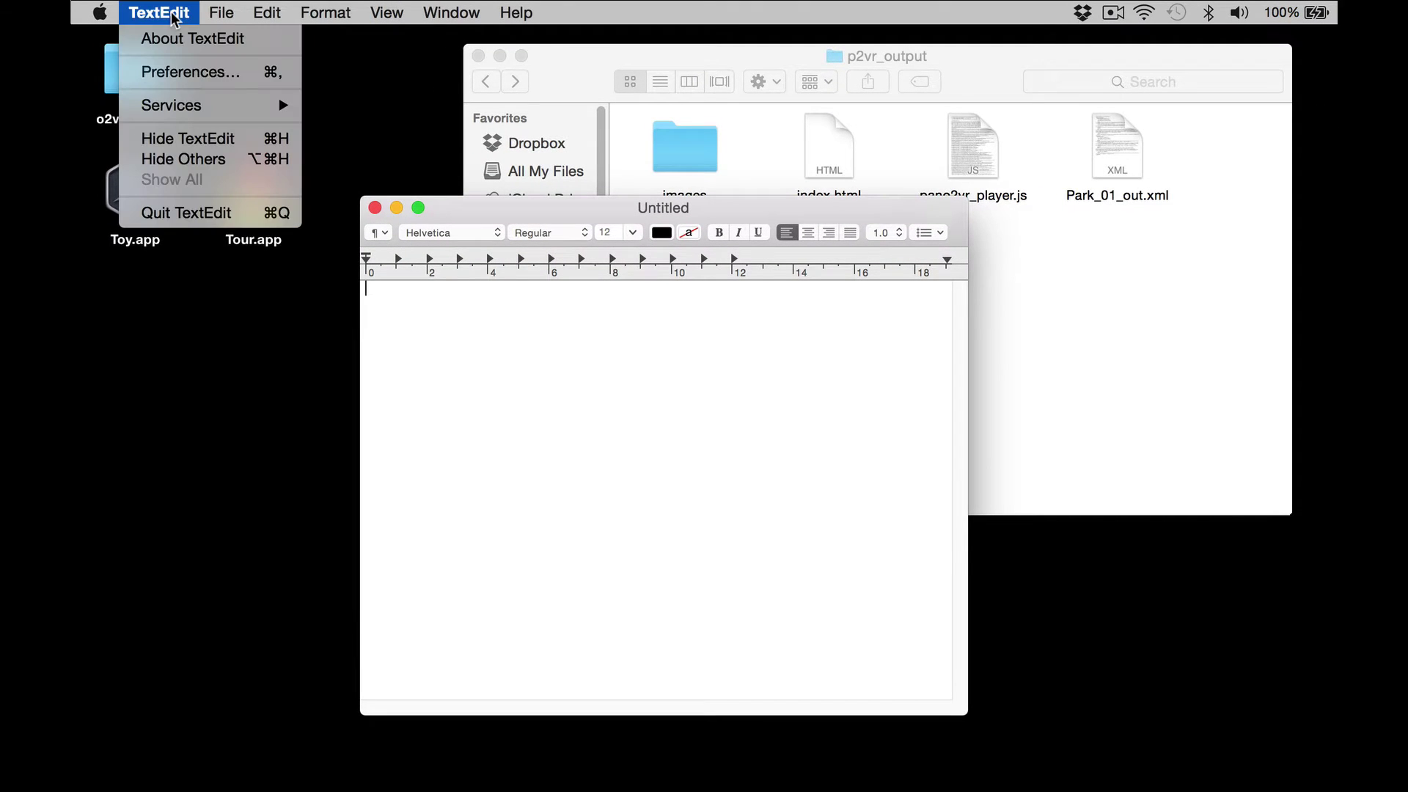
left_click(197, 72)
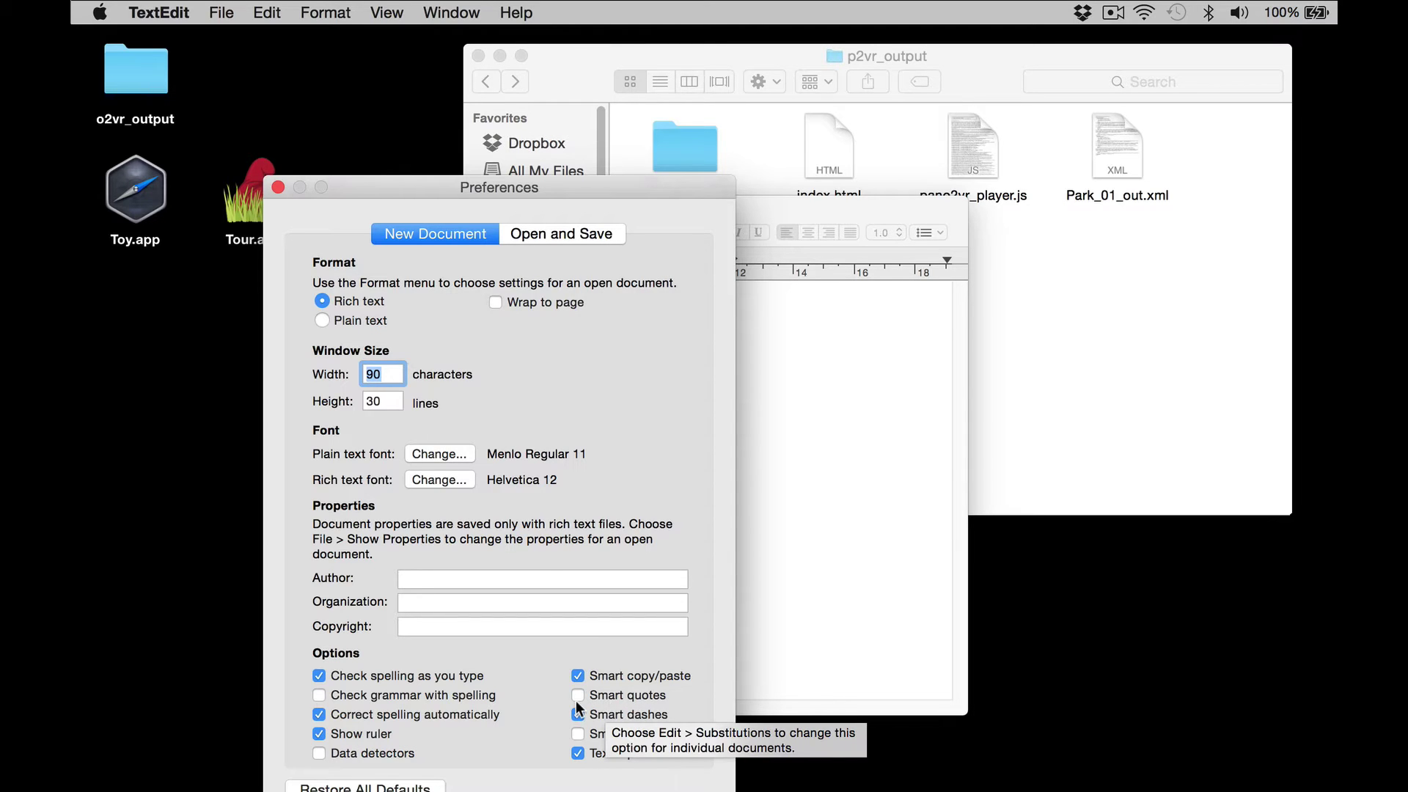
left_click(278, 188)
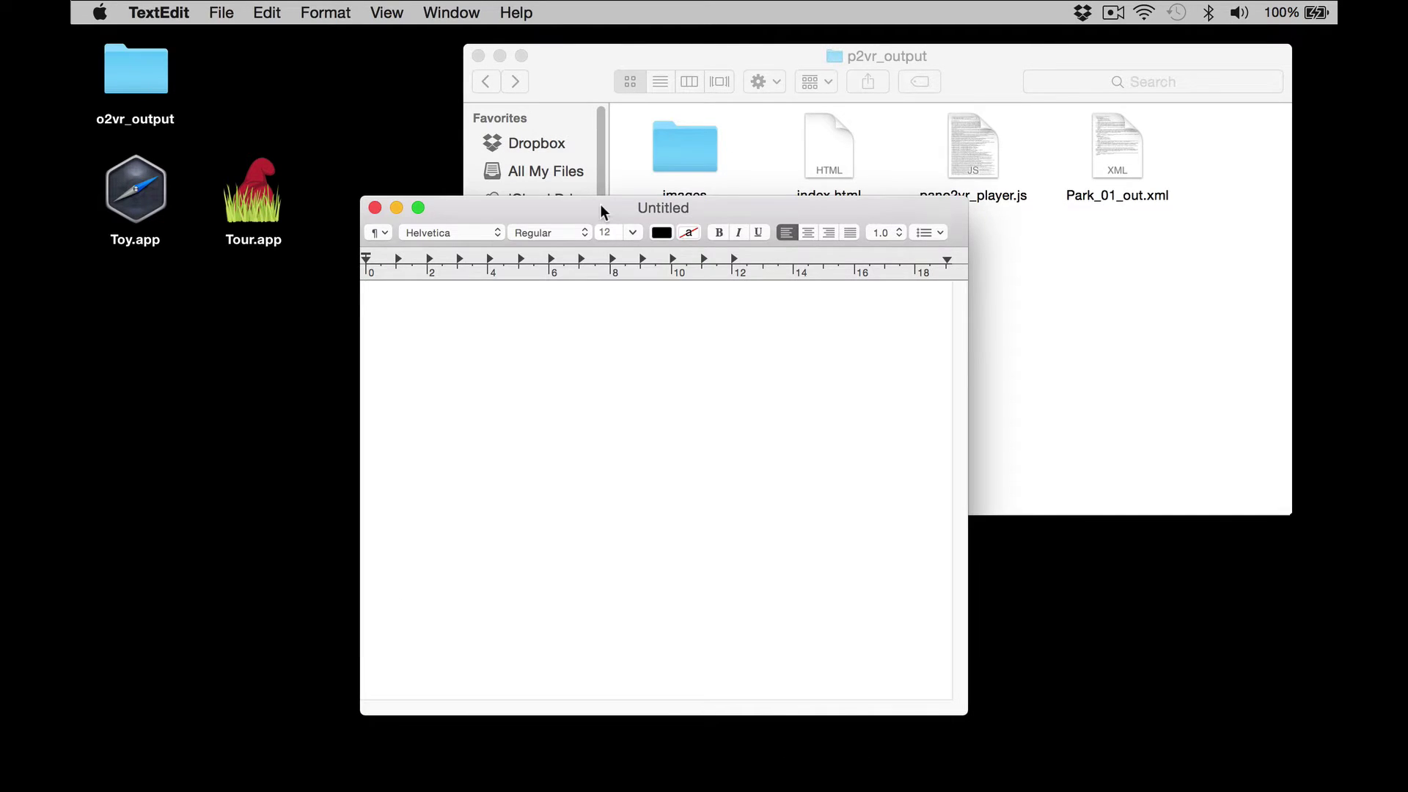
Convert the new document to plain text with Format > Make Plain Text.
left_click_drag(600, 204, 534, 168)
left_click(325, 13)
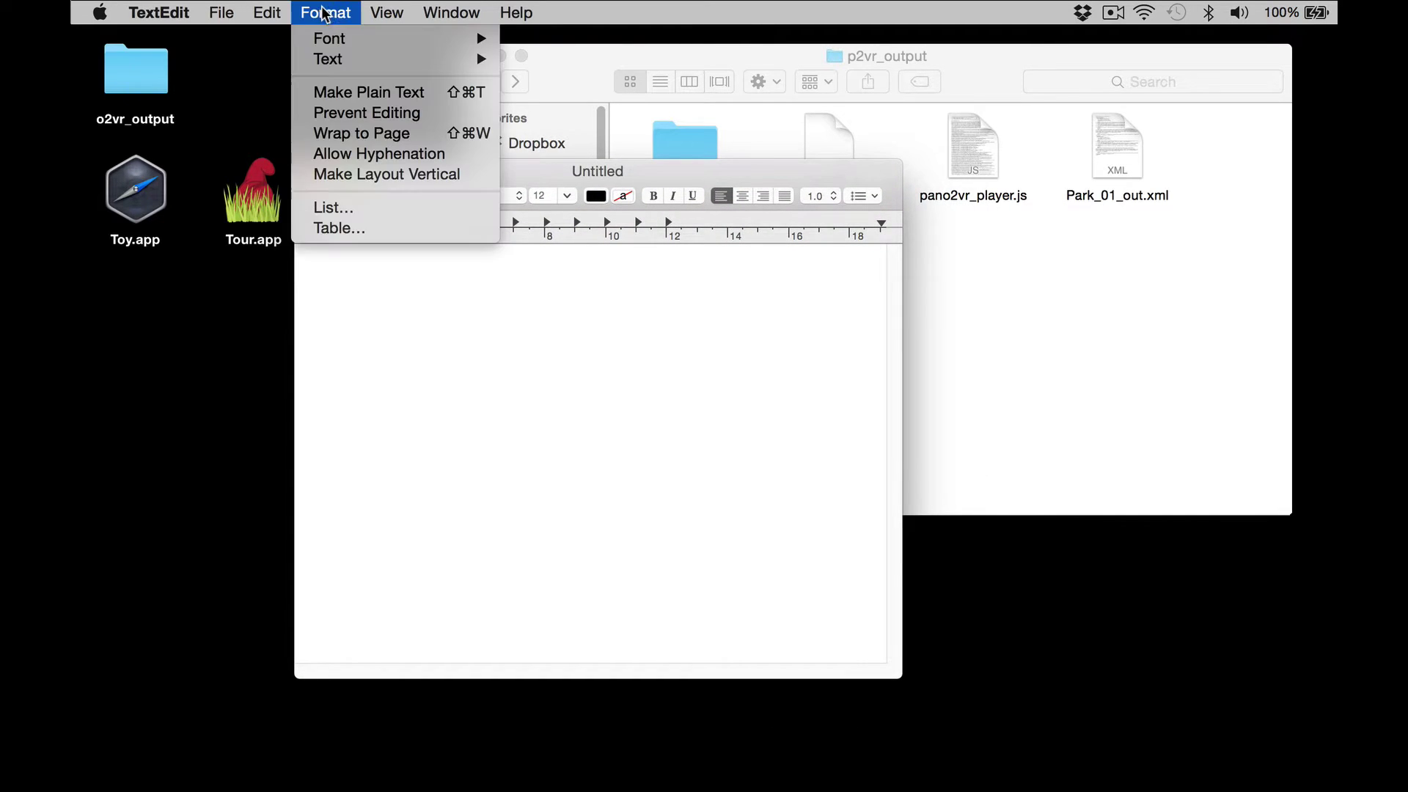
left_click(376, 93)
mouse_move(498, 170)
left_mouse_down()
mouse_move(734, 251)
mouse_move(550, 82)
left_mouse_up()
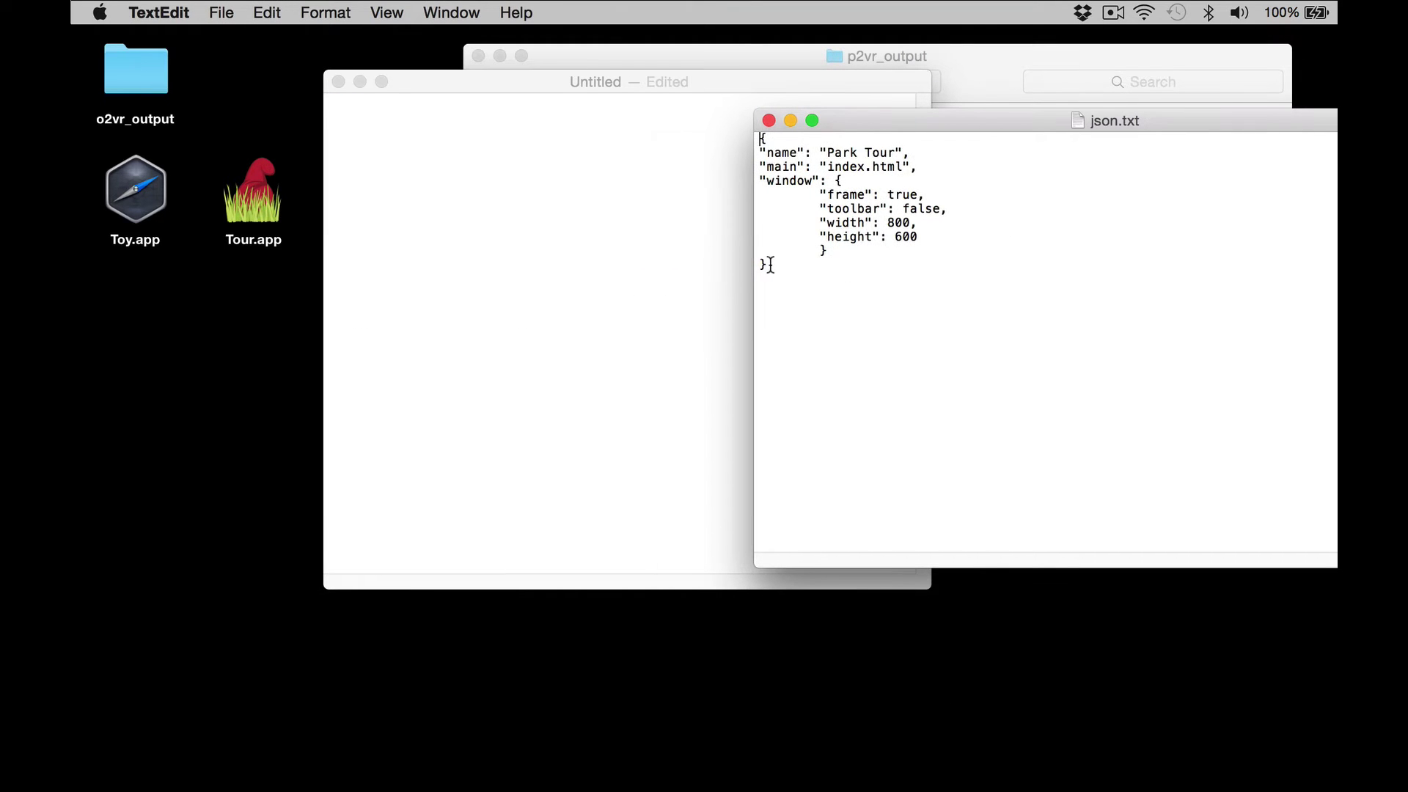
Copy all the Park Tour JSON from json.txt and paste it into the untitled document.
left_click_drag(766, 264, 754, 142)
key("super+c")
left_click(584, 236)
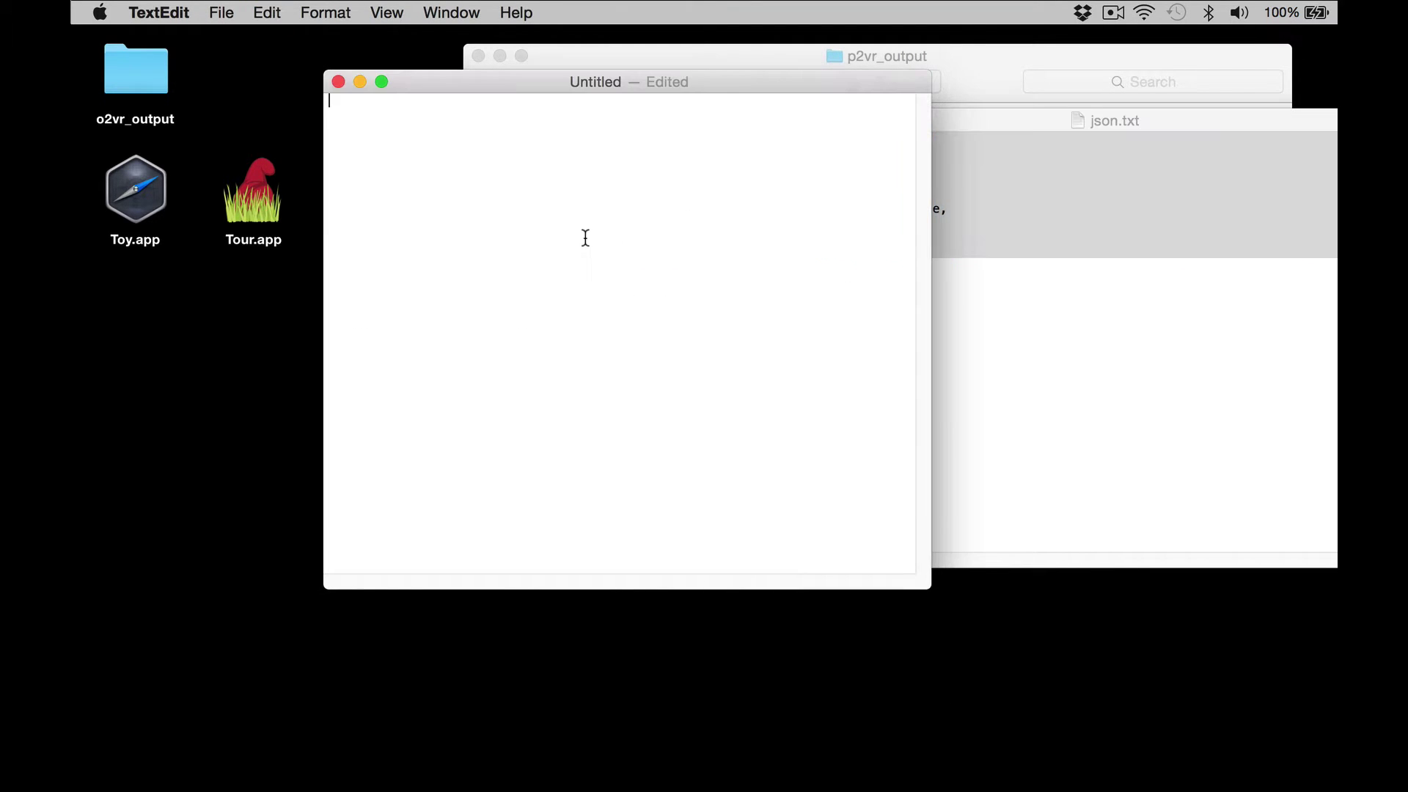
key("super+v")
Close json.txt and reposition the untitled document window.
left_click(1010, 123)
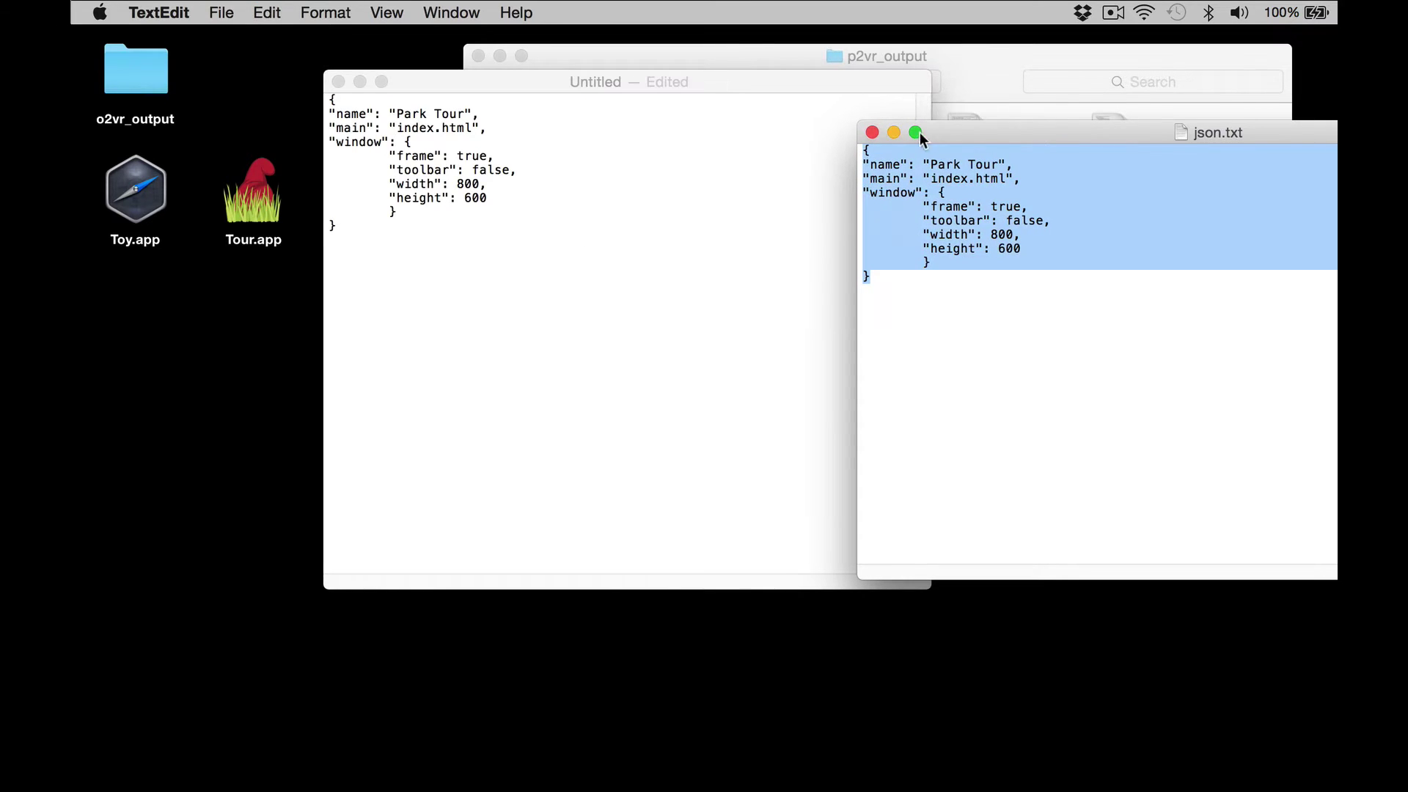
left_click(874, 135)
left_click_drag(801, 82, 1055, 86)
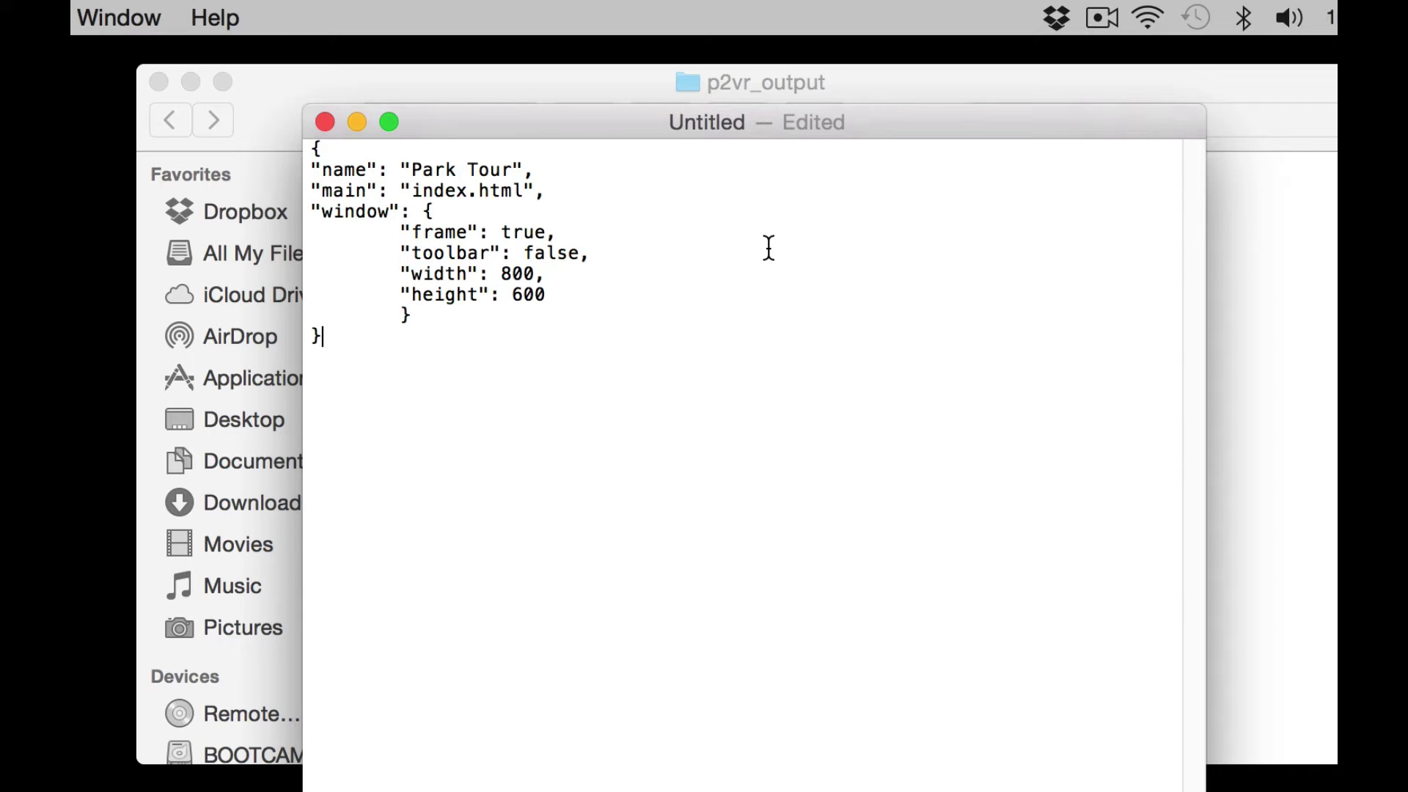
left_click_drag(652, 135, 685, 369)
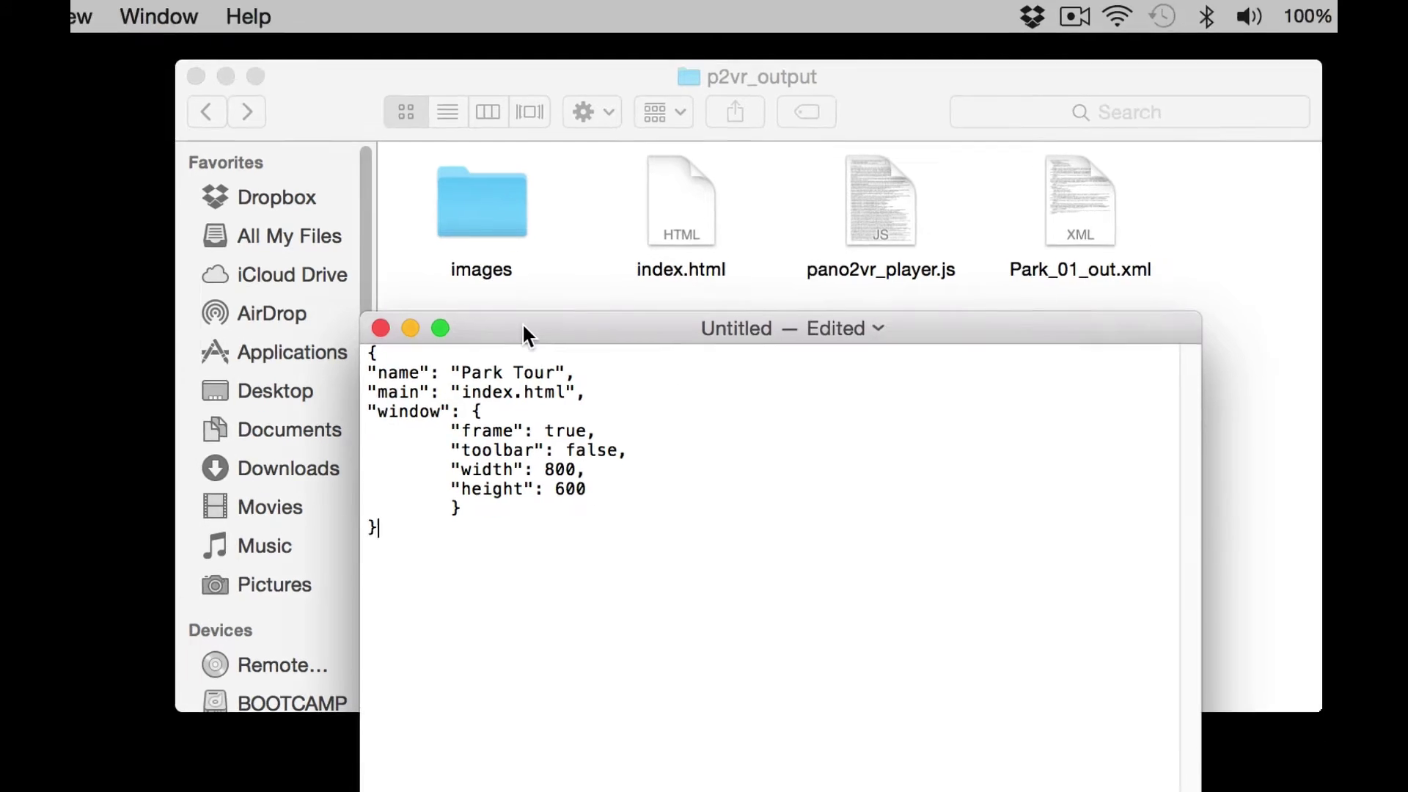
left_click_drag(498, 350, 462, 161)
Save the document as package.json in p2vr_output, choosing Use .json.
left_click(195, 10)
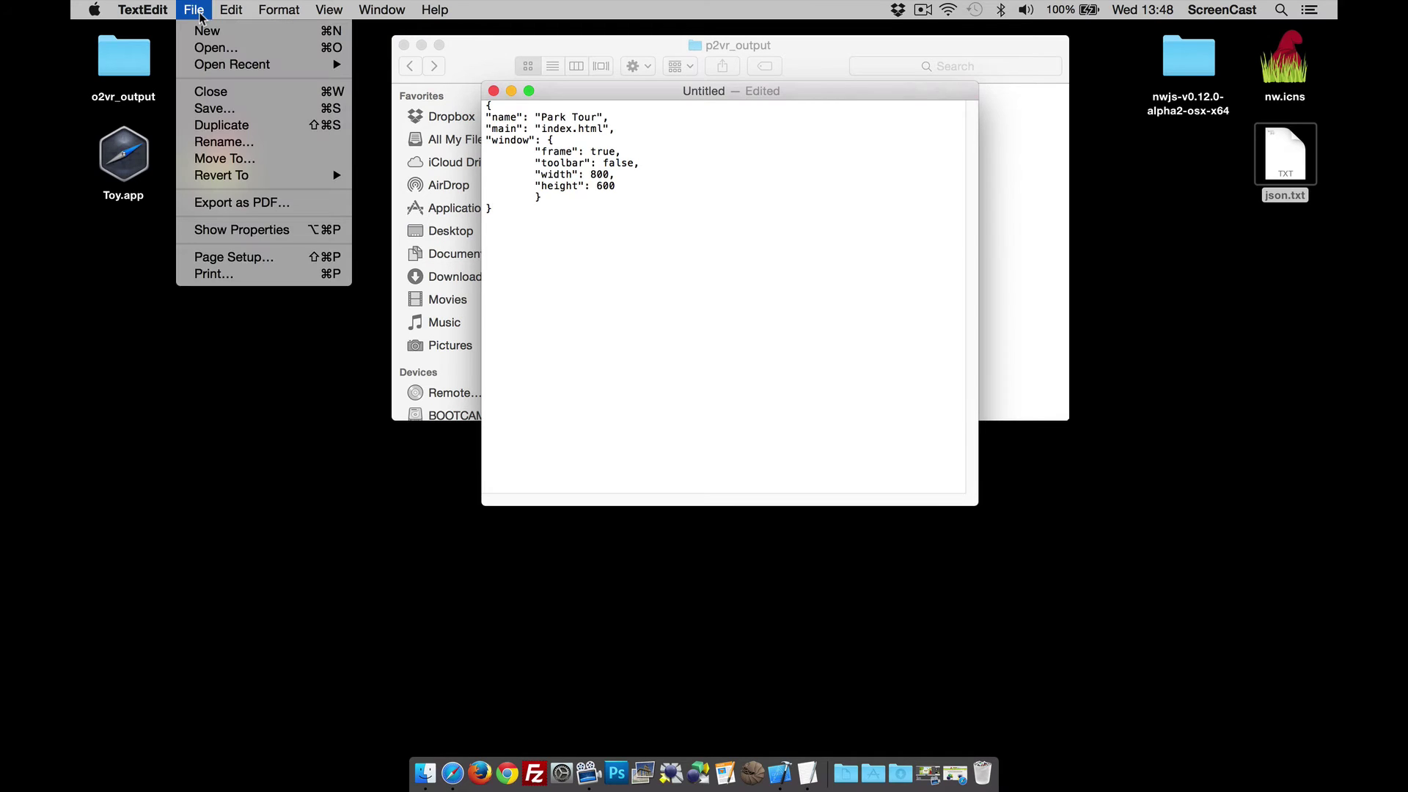
left_click(234, 104)
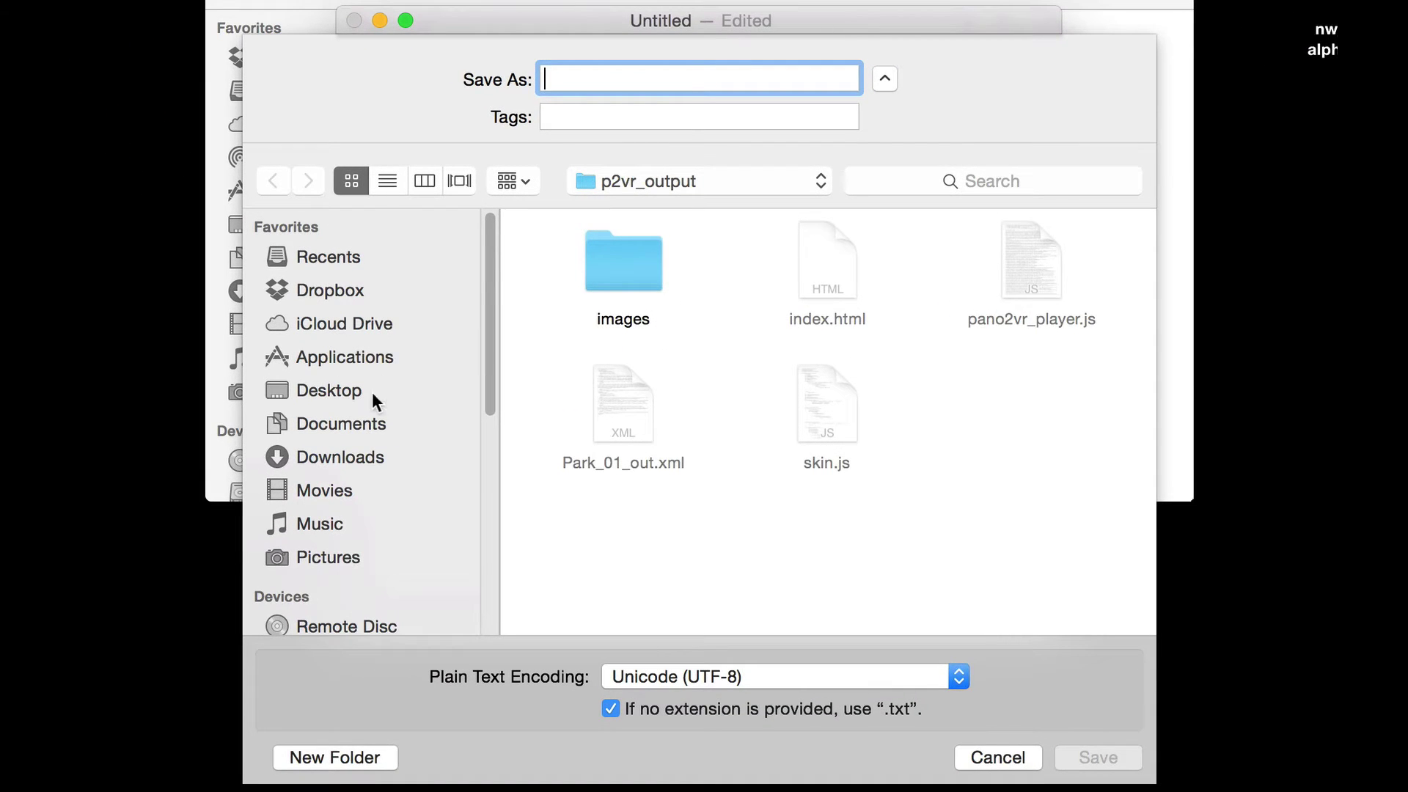
left_click(354, 391)
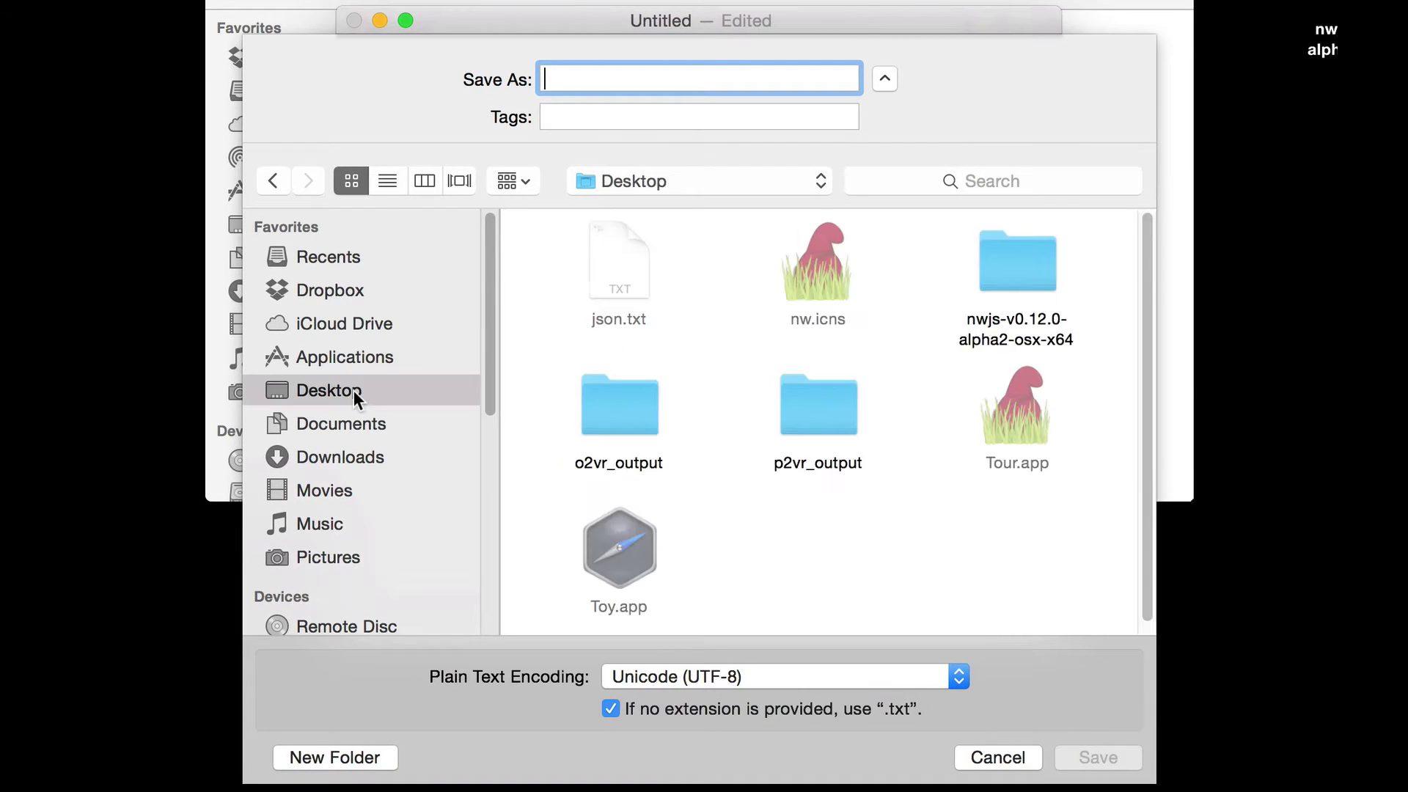
double_click(831, 419)
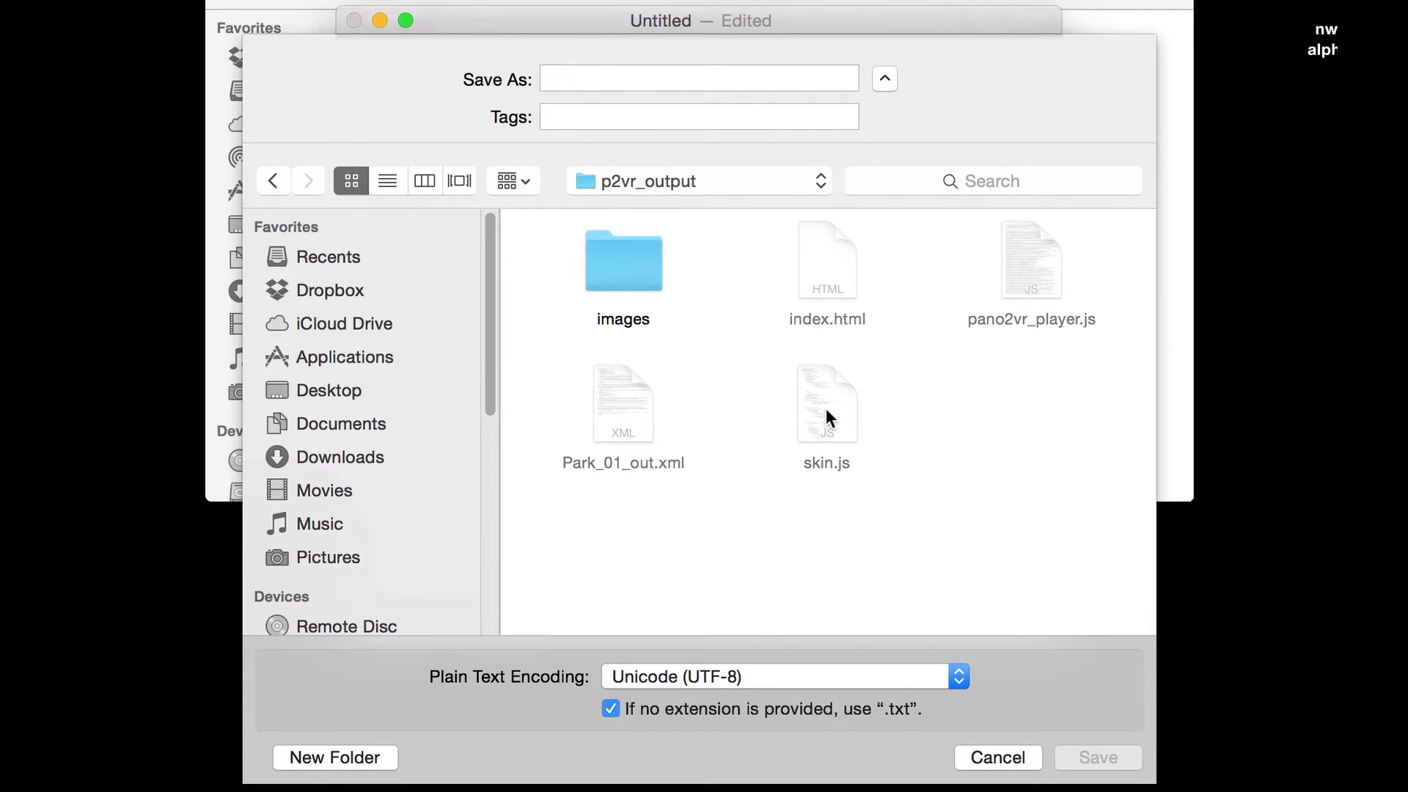
left_click(598, 79)
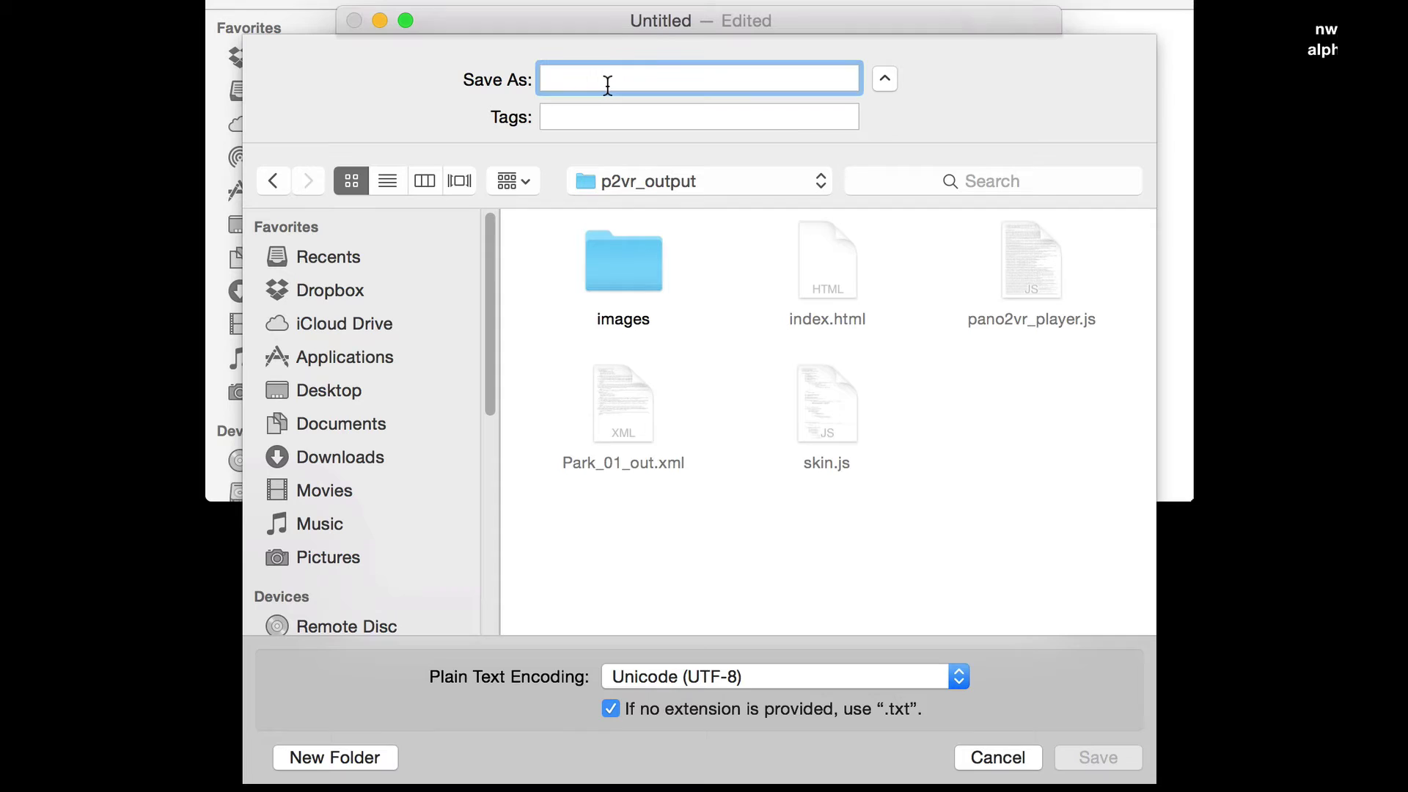
type("package")
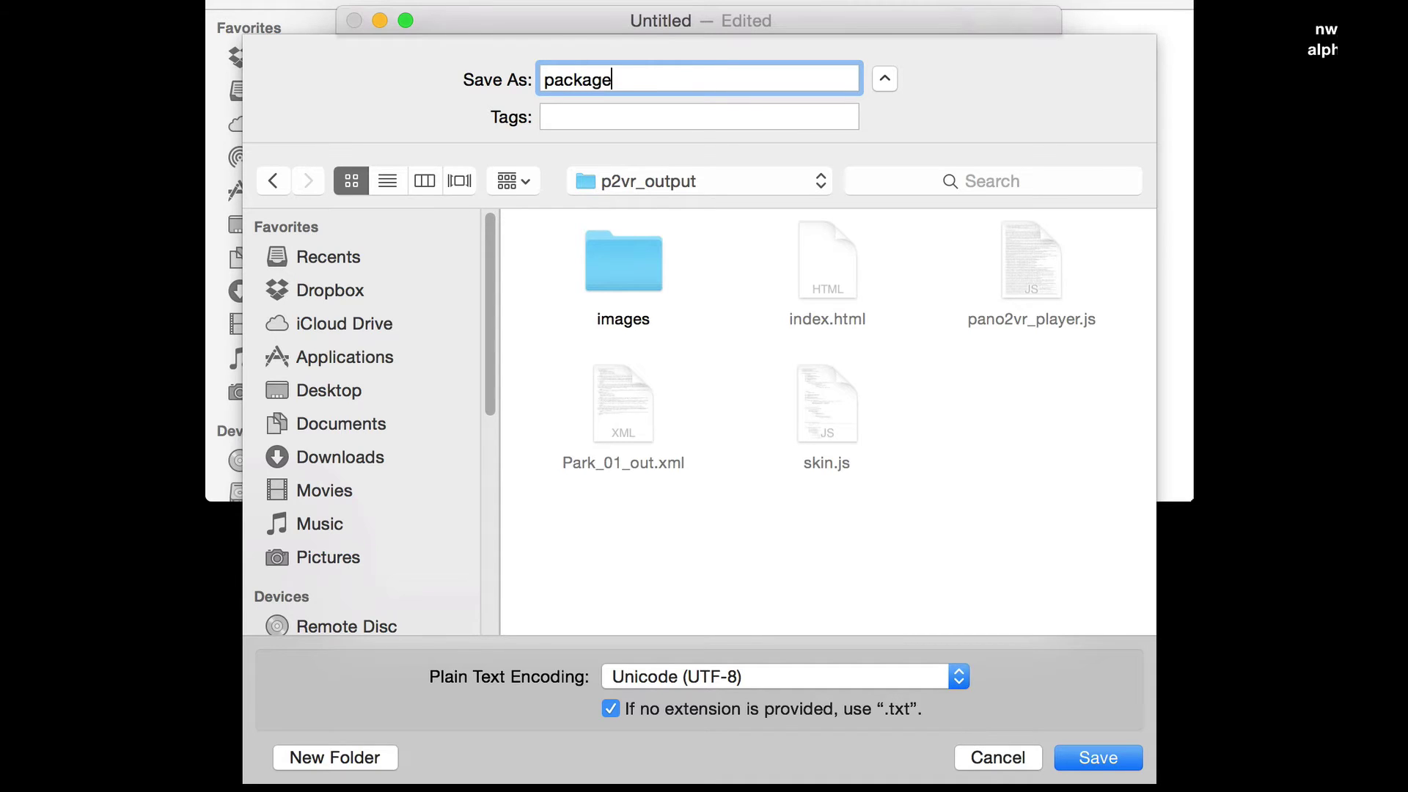
type(".jso")
type("n")
left_click(1098, 757)
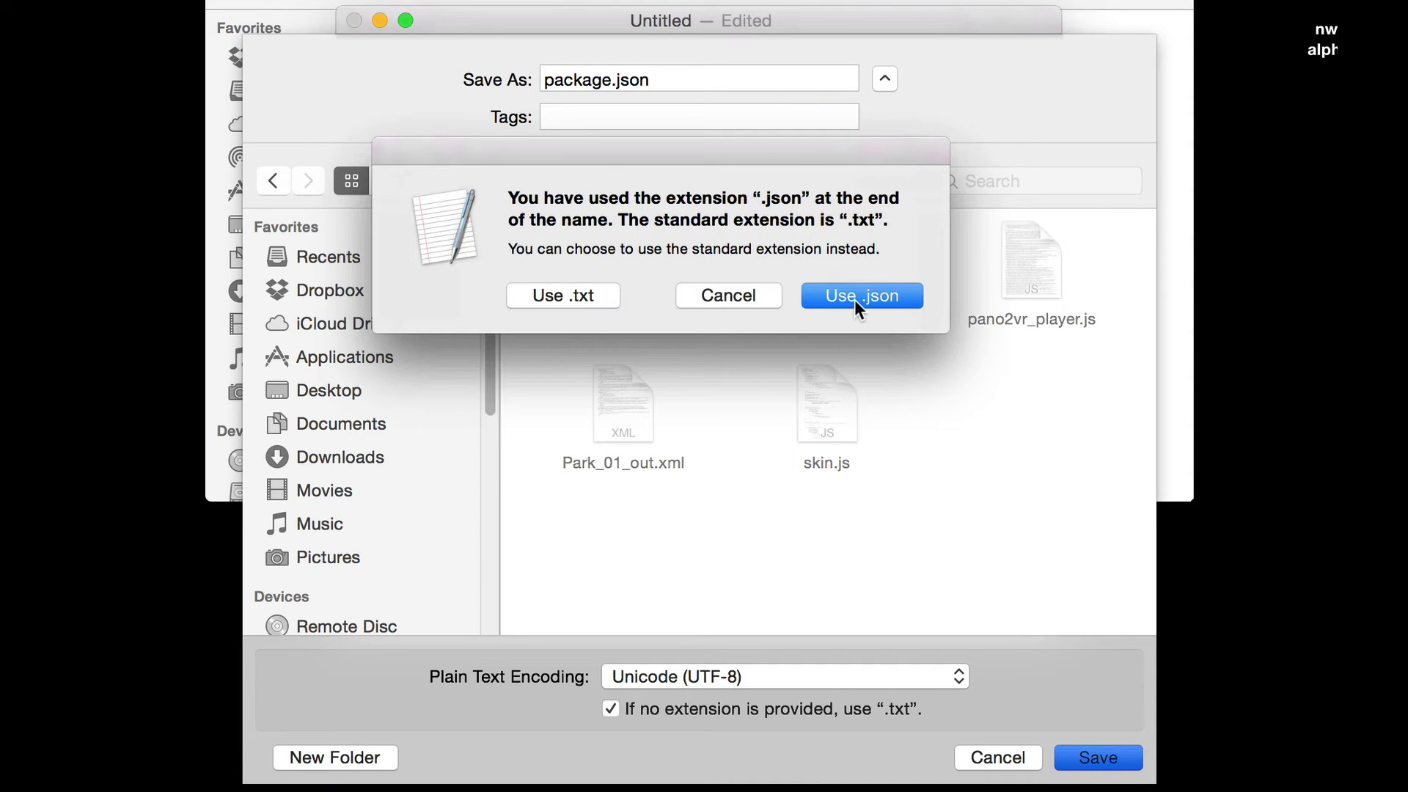
left_click(854, 297)
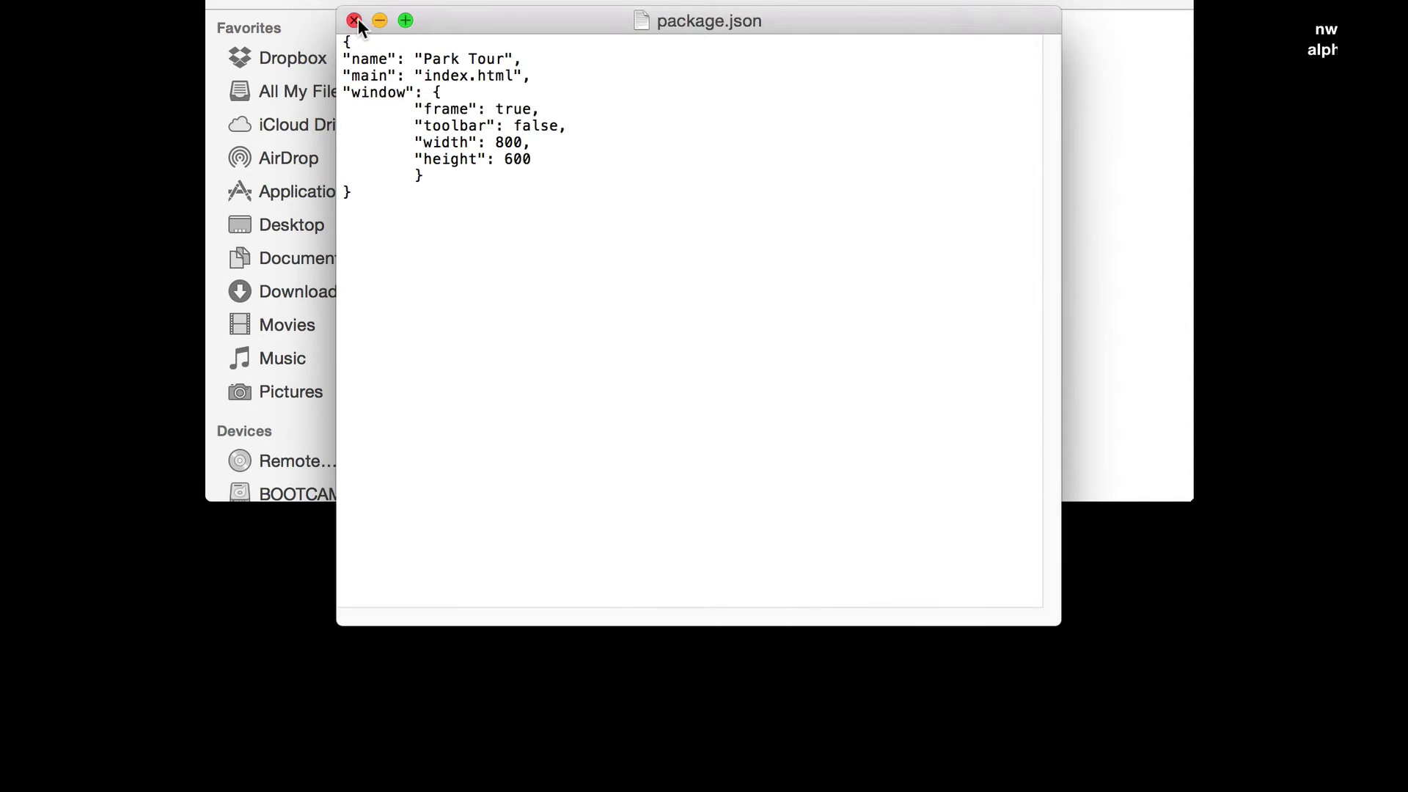
Close package.json and p2vr_output, then rename p2vr_output to app.nw, adding the .nw extension.
left_click(355, 20)
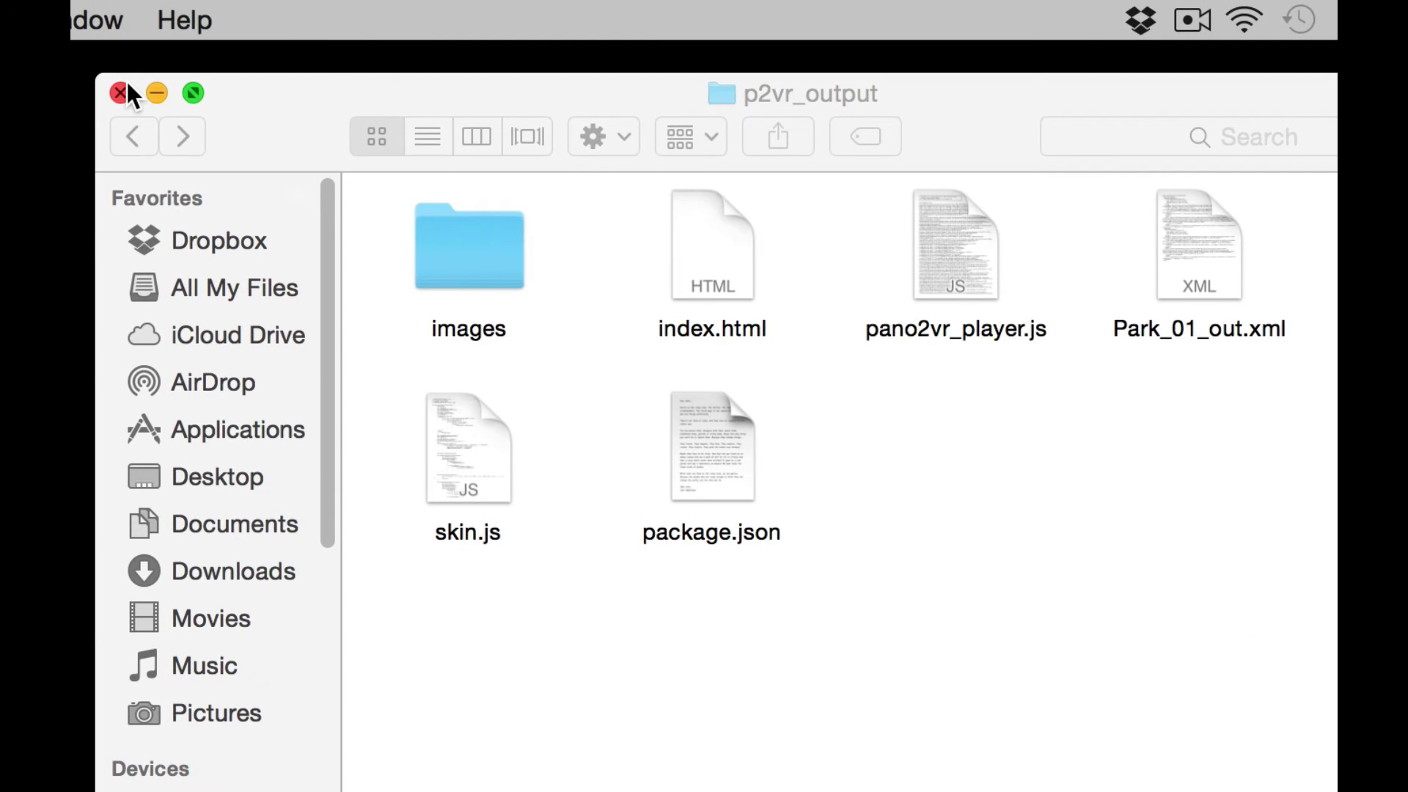
left_click(121, 92)
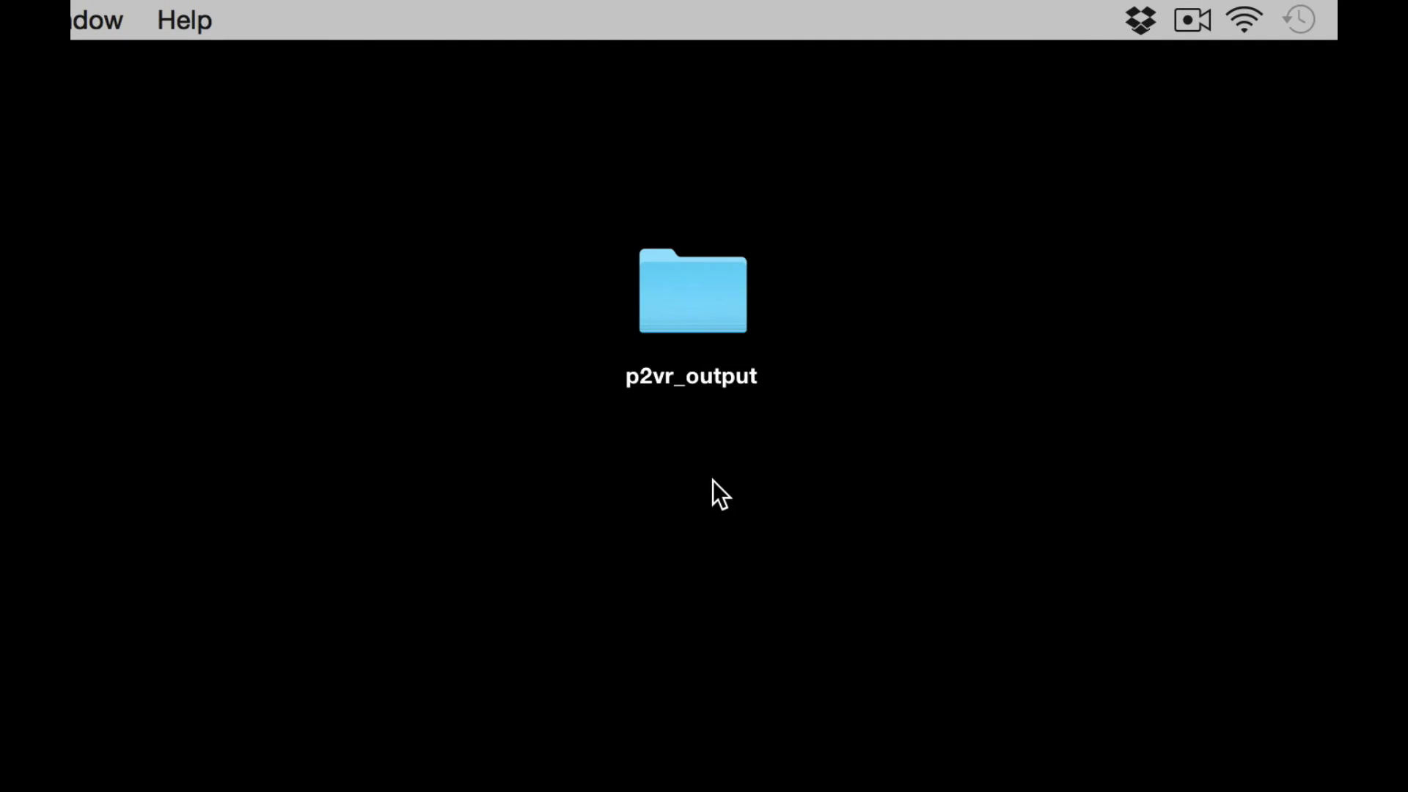
left_click(704, 385)
key("Return")
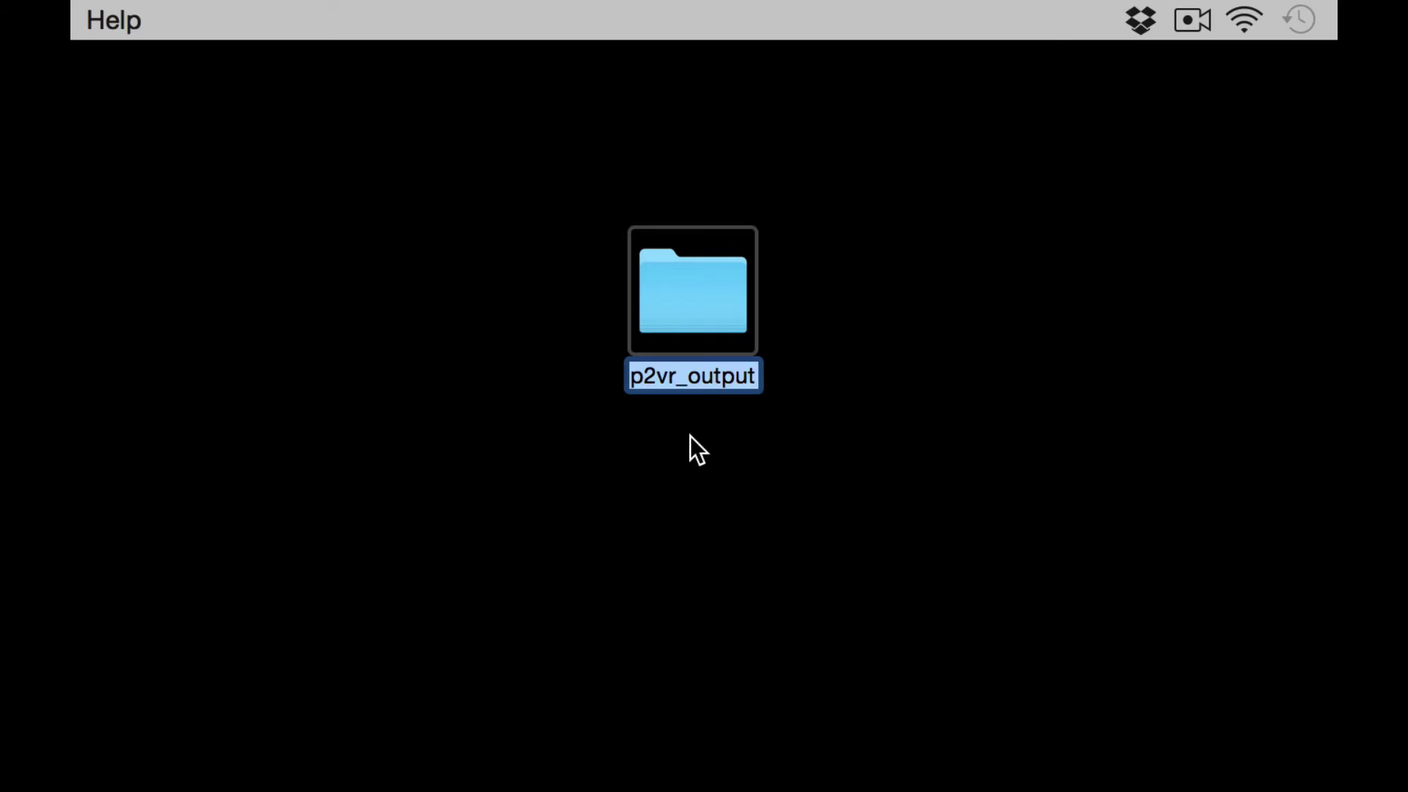
type("app.")
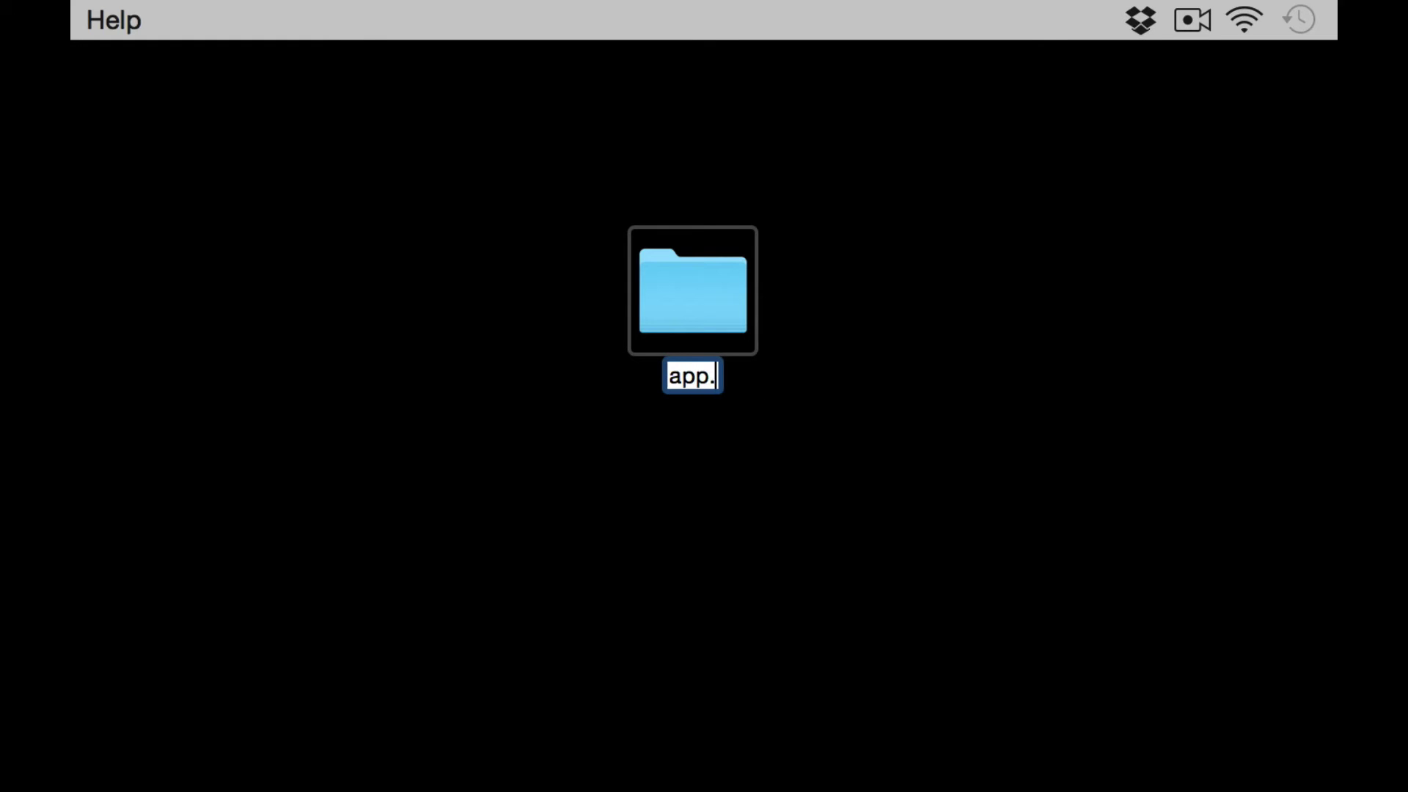
type("nw")
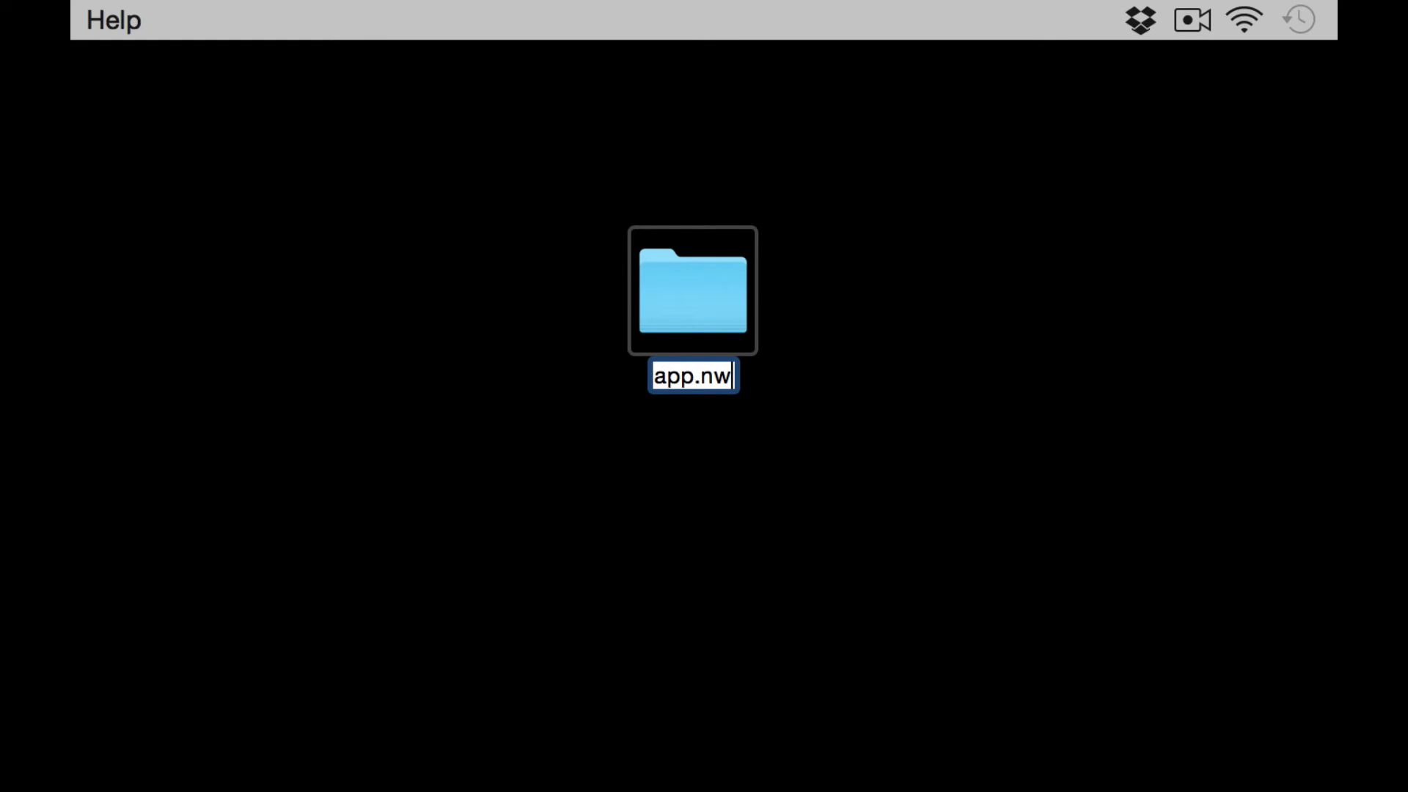
key("Return")
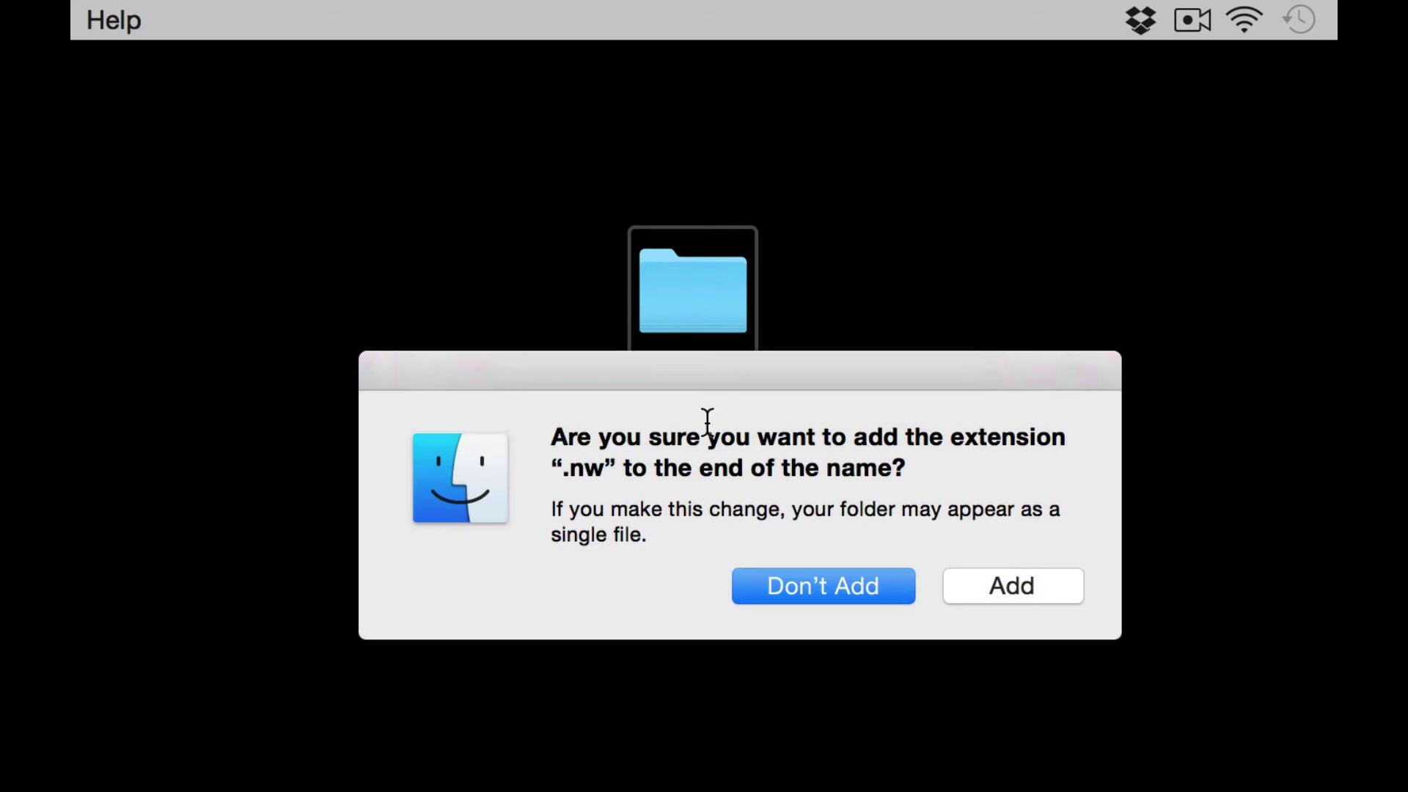
left_click(1008, 586)
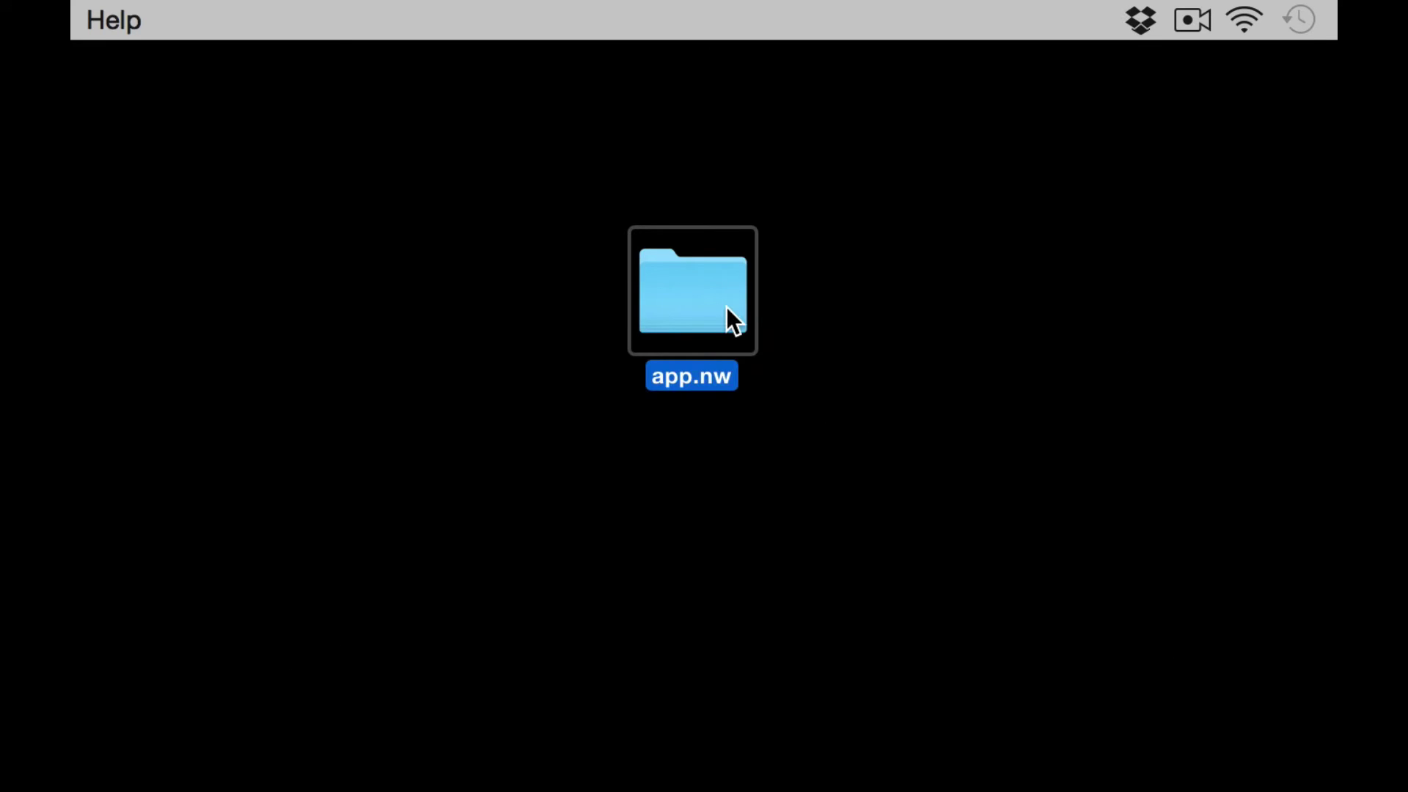
left_click(711, 169)
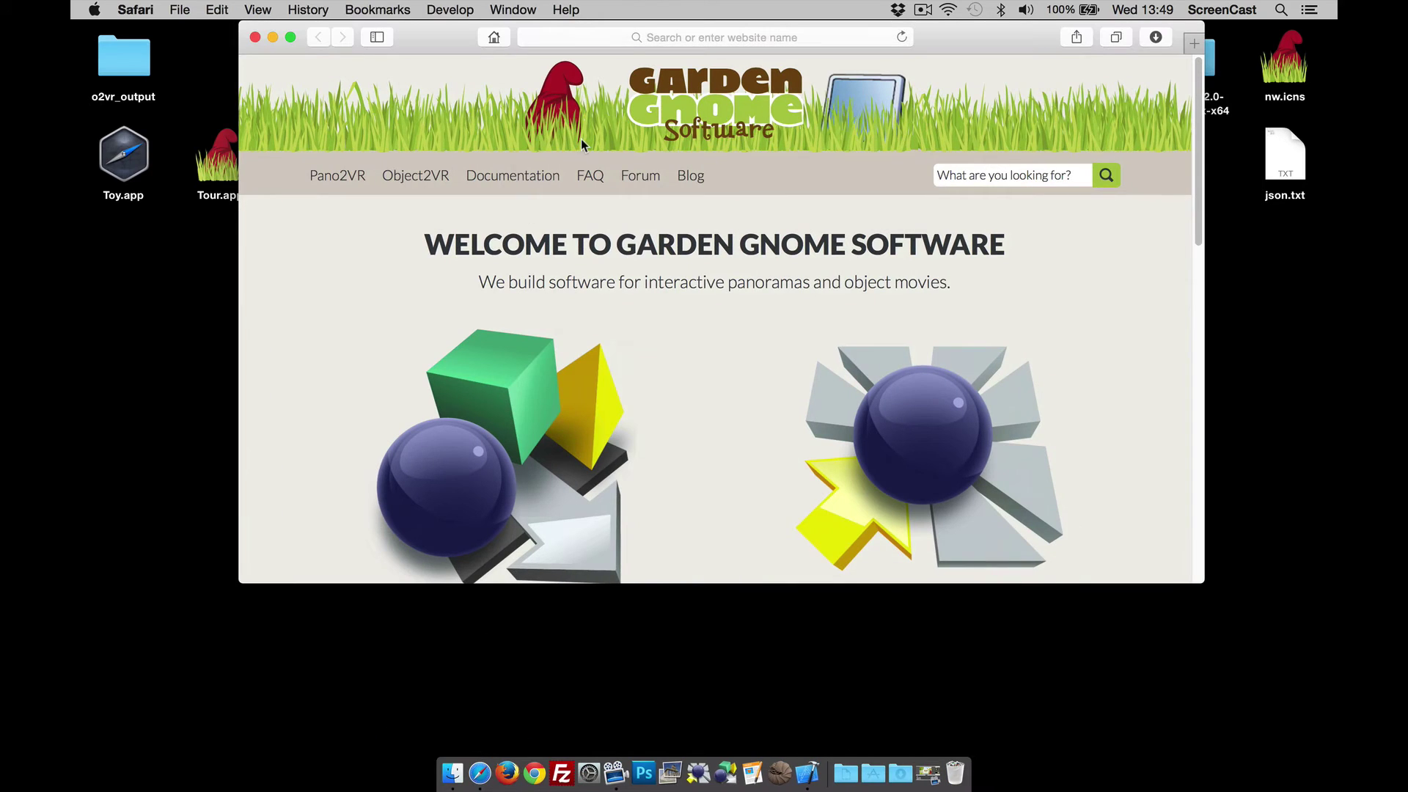
Load nwjs.io in Safari and download the OSX64 build of NW.js.
left_click(626, 40)
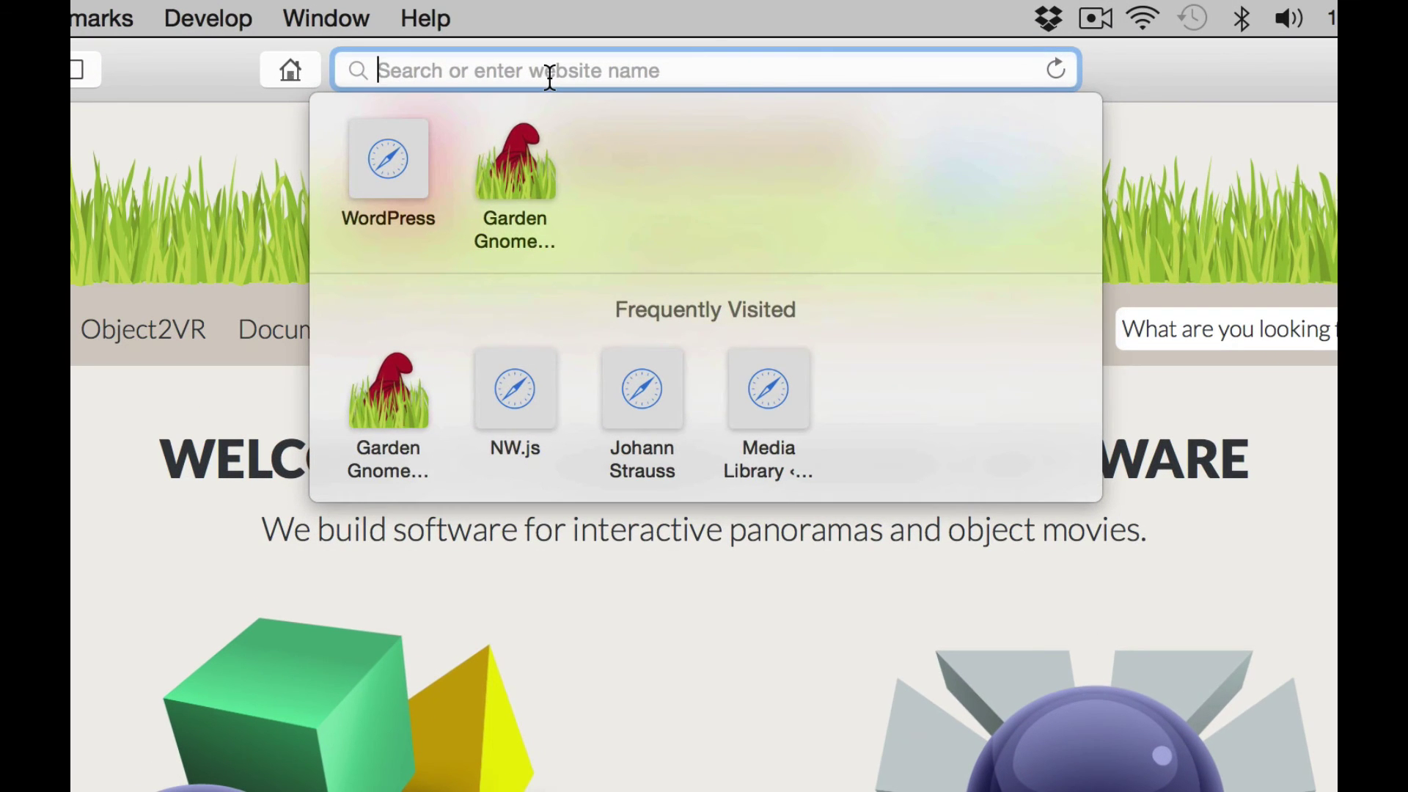
type("nwjs")
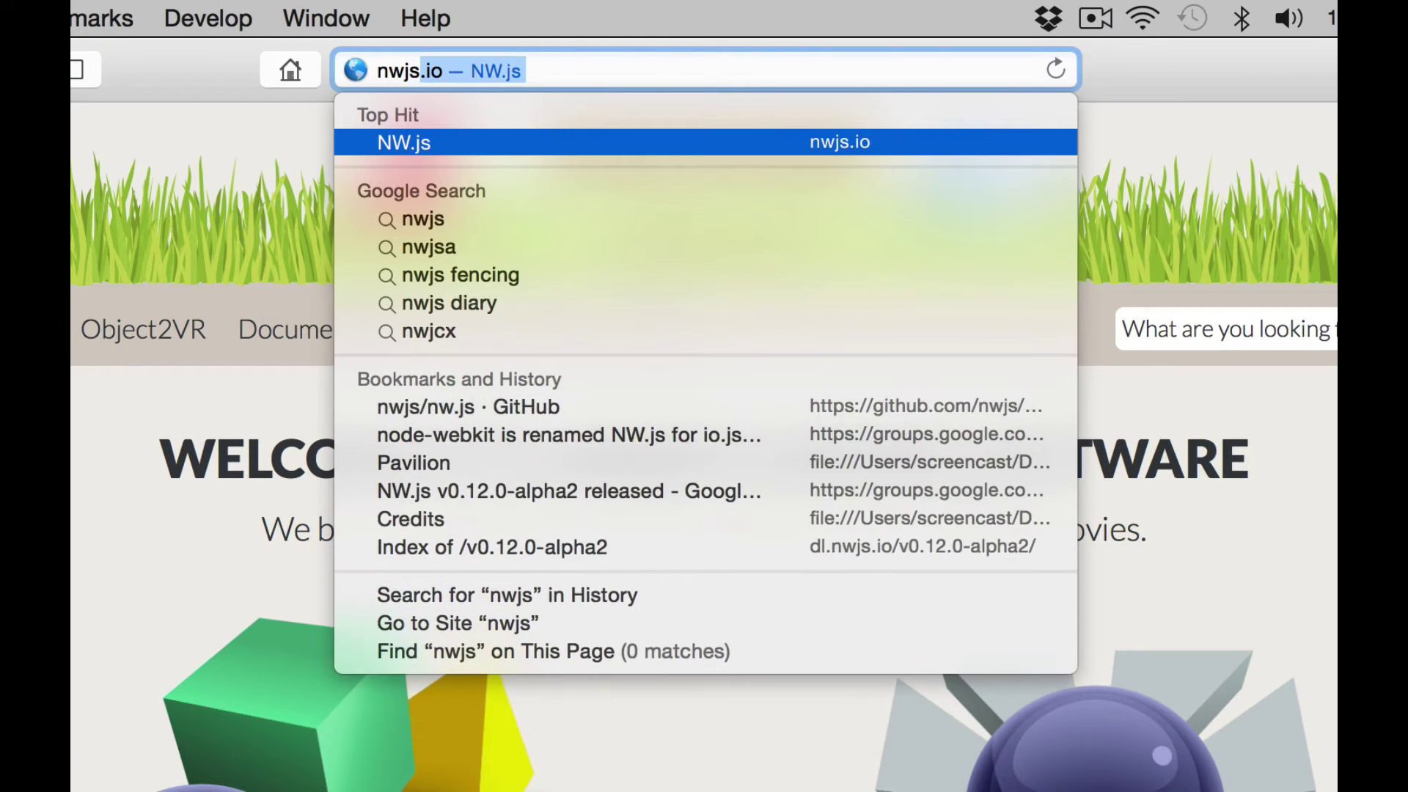
type(".io")
key("Return")
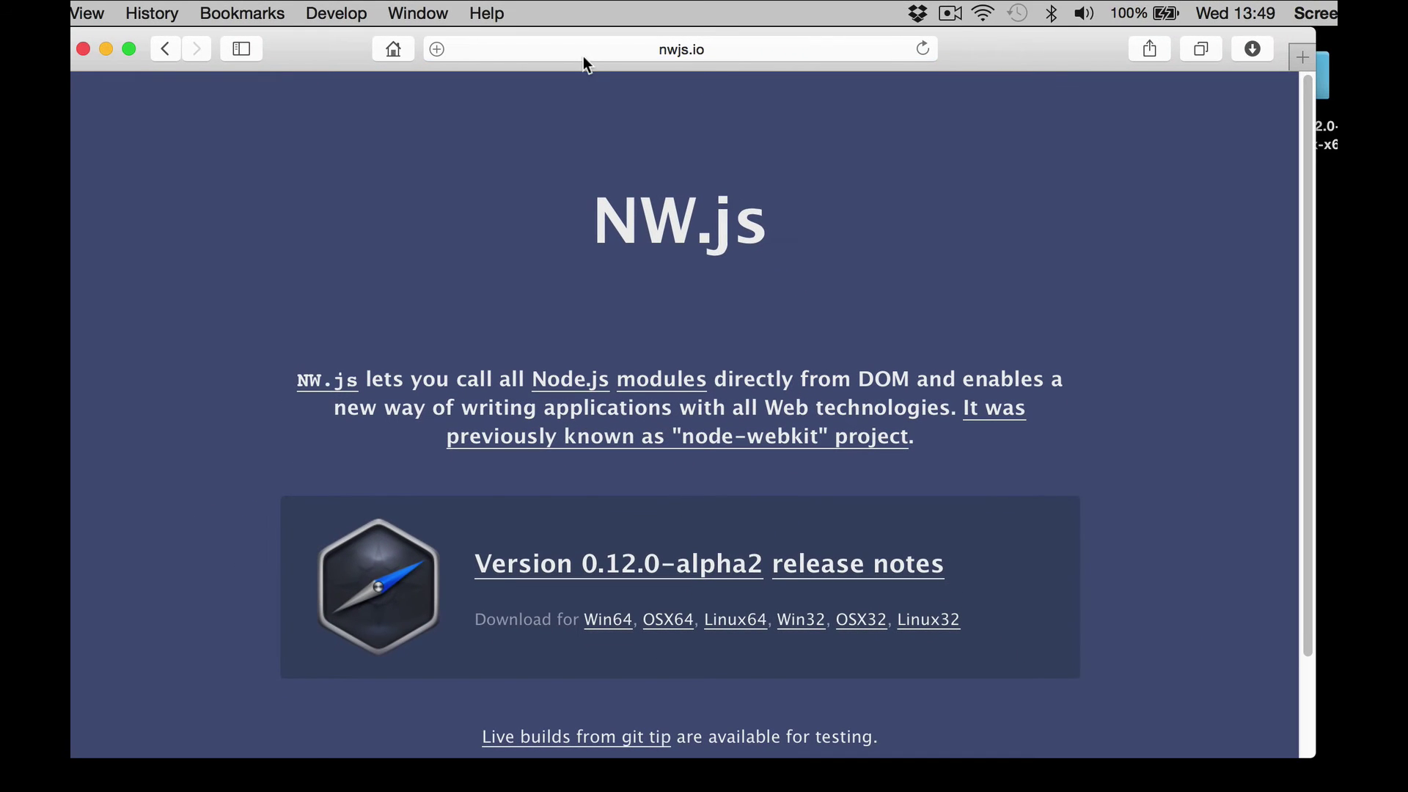
left_click_drag(358, 46, 372, 37)
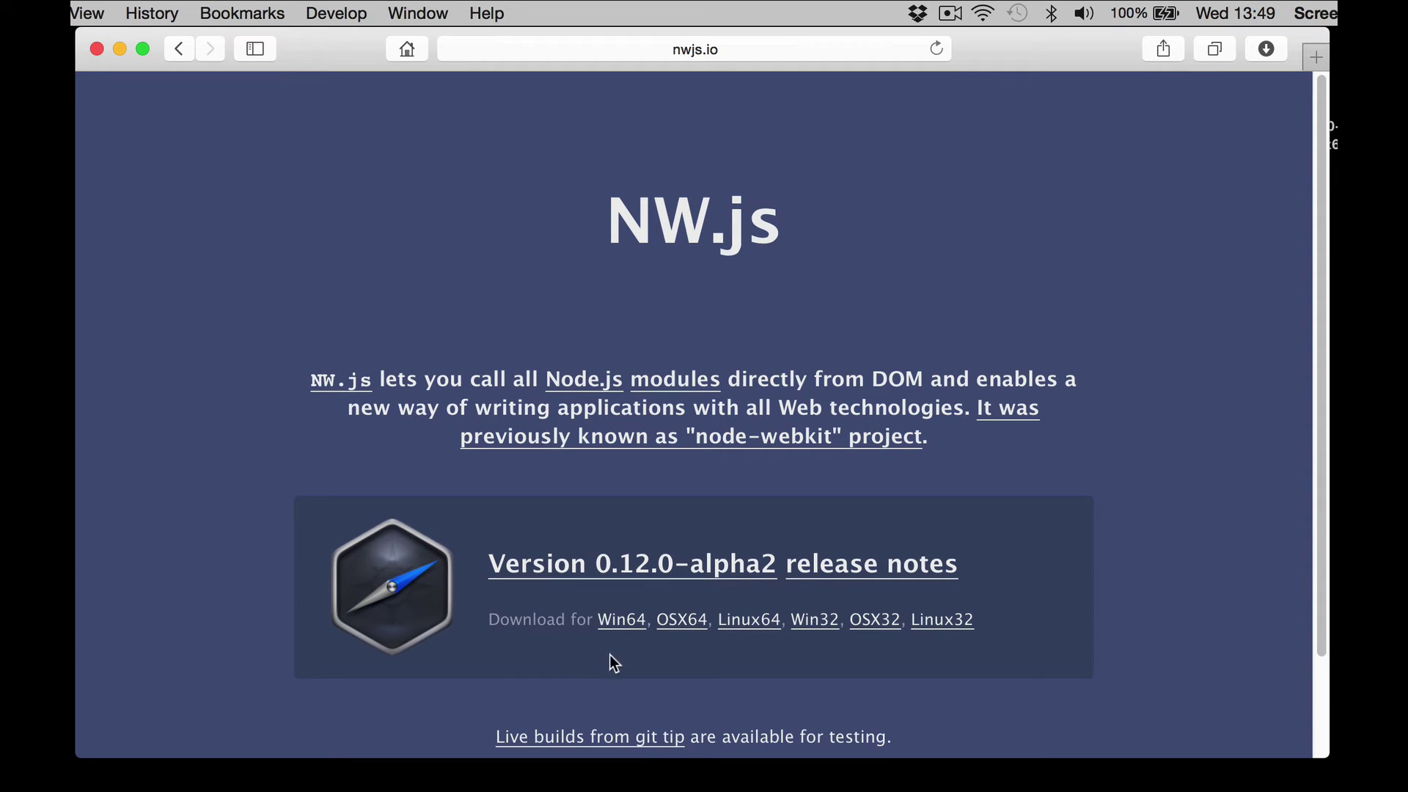
left_click(686, 632)
Close Safari and open the downloaded nwjs-v0.12.0-alpha2-osx-x64 folder.
left_click(97, 48)
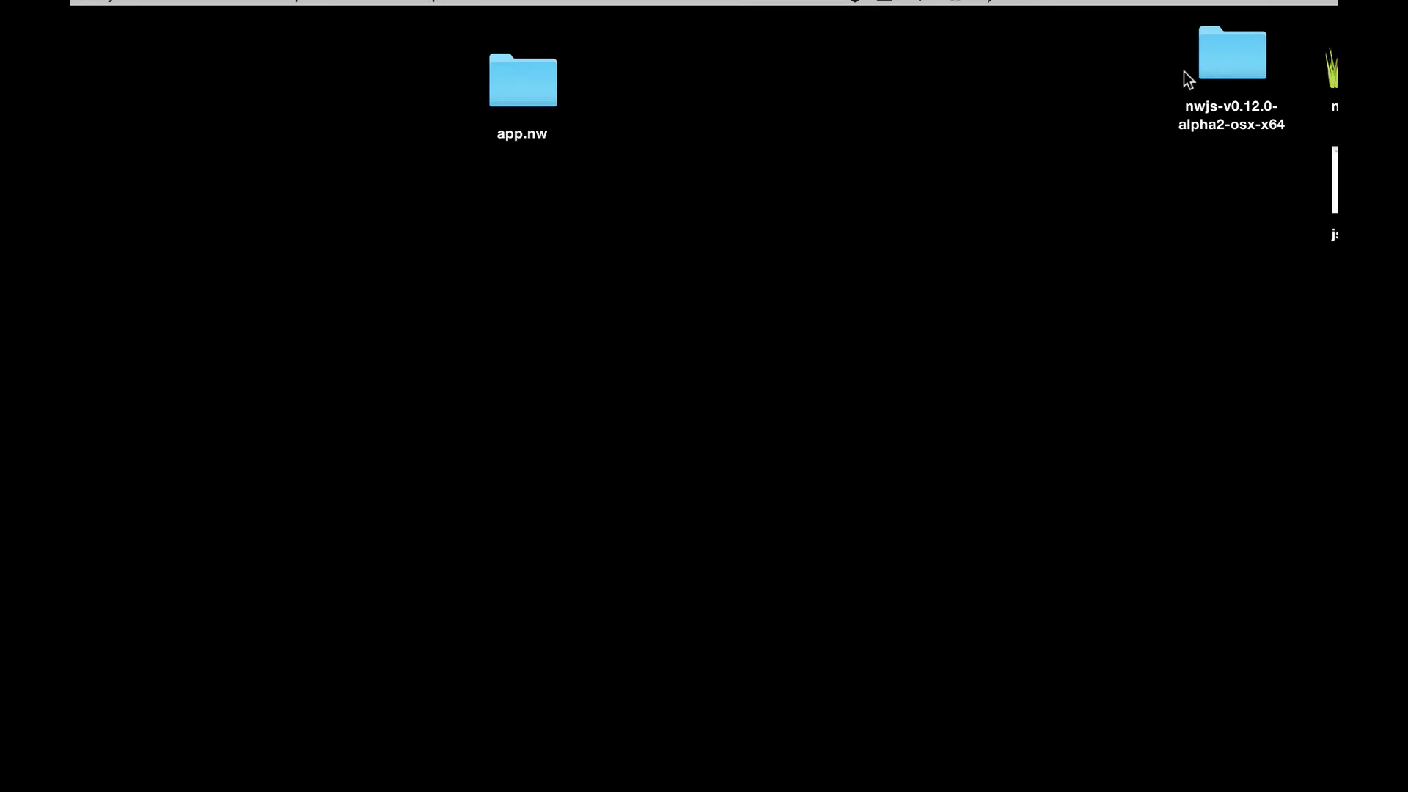
left_click_drag(1195, 101, 1110, 194)
left_click(1241, 211)
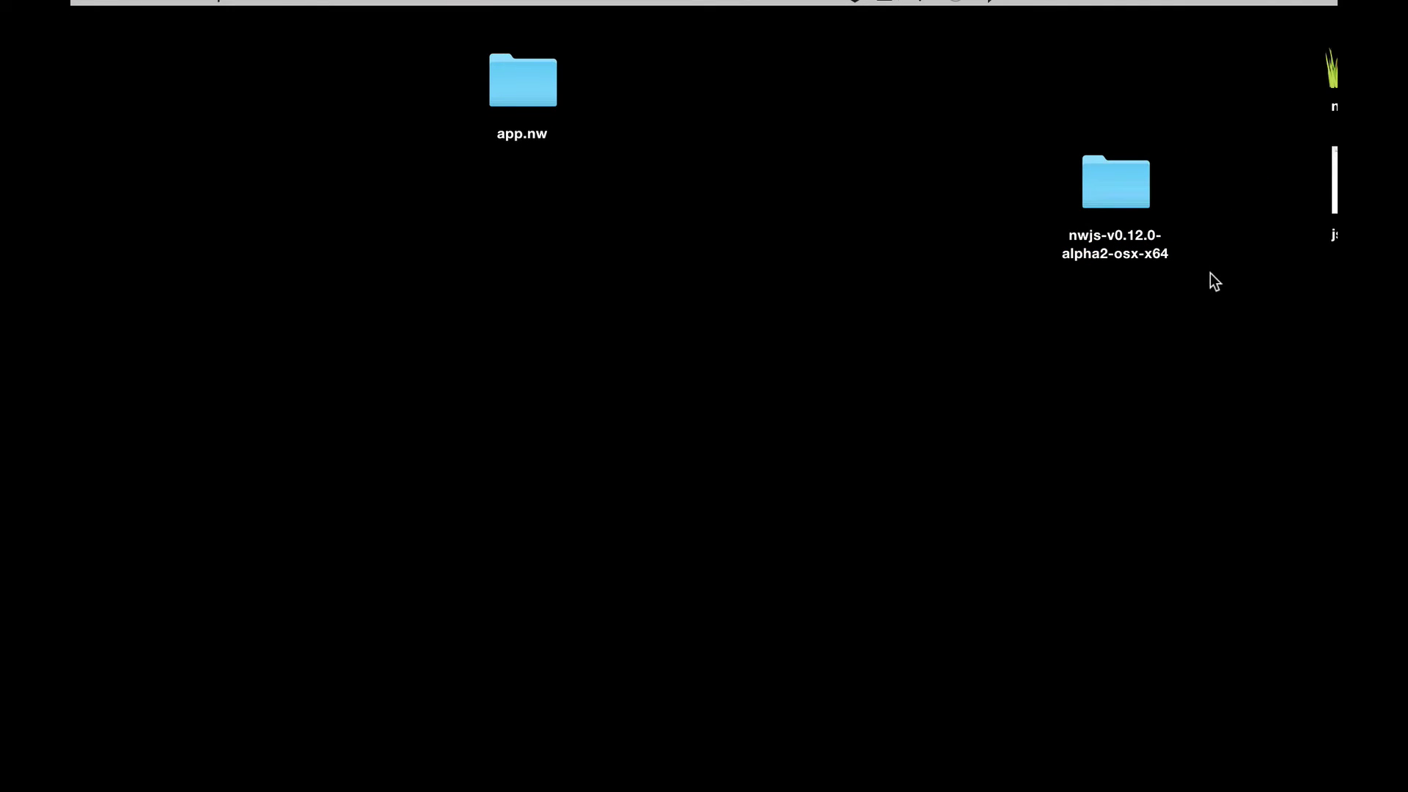
double_click(1125, 197)
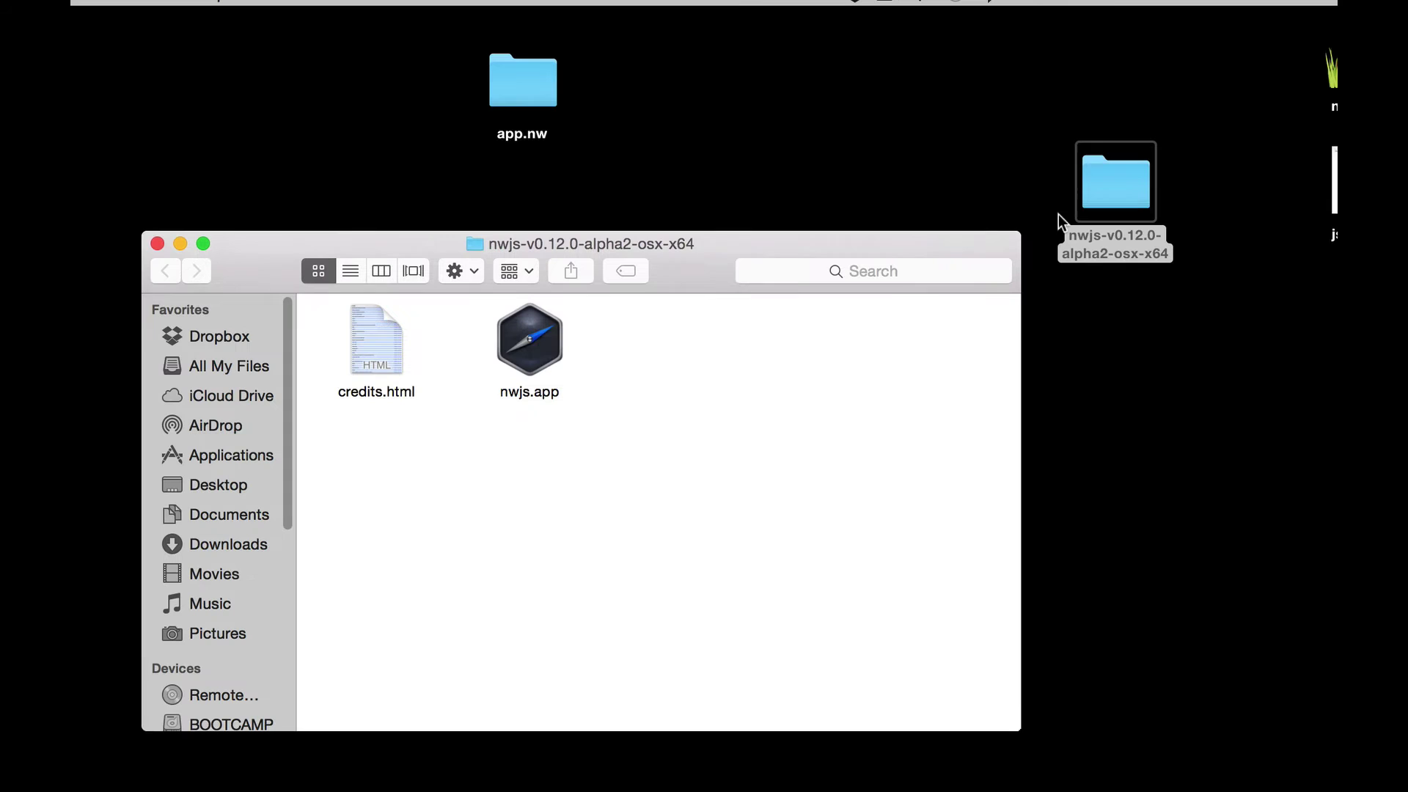
left_click_drag(695, 248, 654, 297)
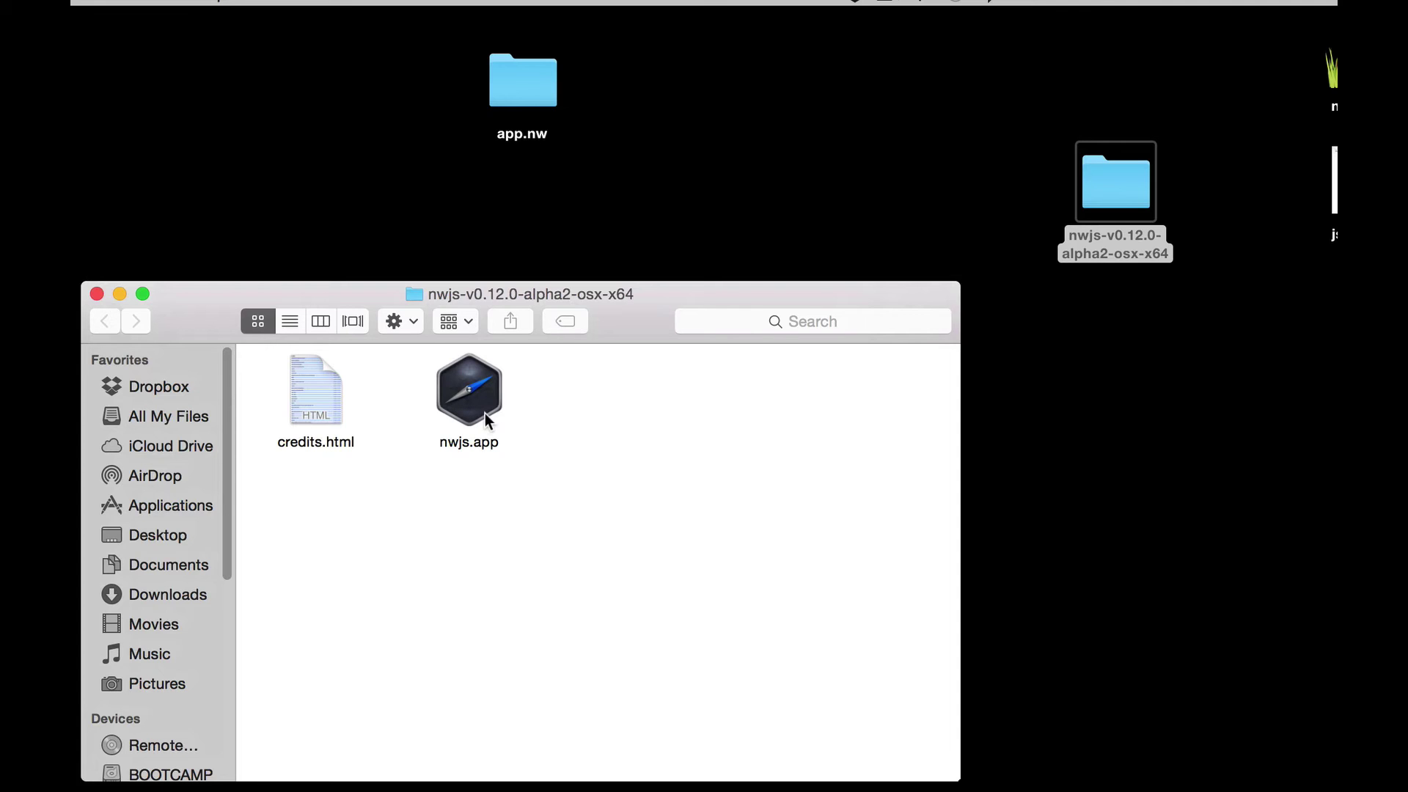
Move nwjs.app to the desktop, show its package contents, and move credits.html inside.
left_click_drag(462, 408, 733, 142)
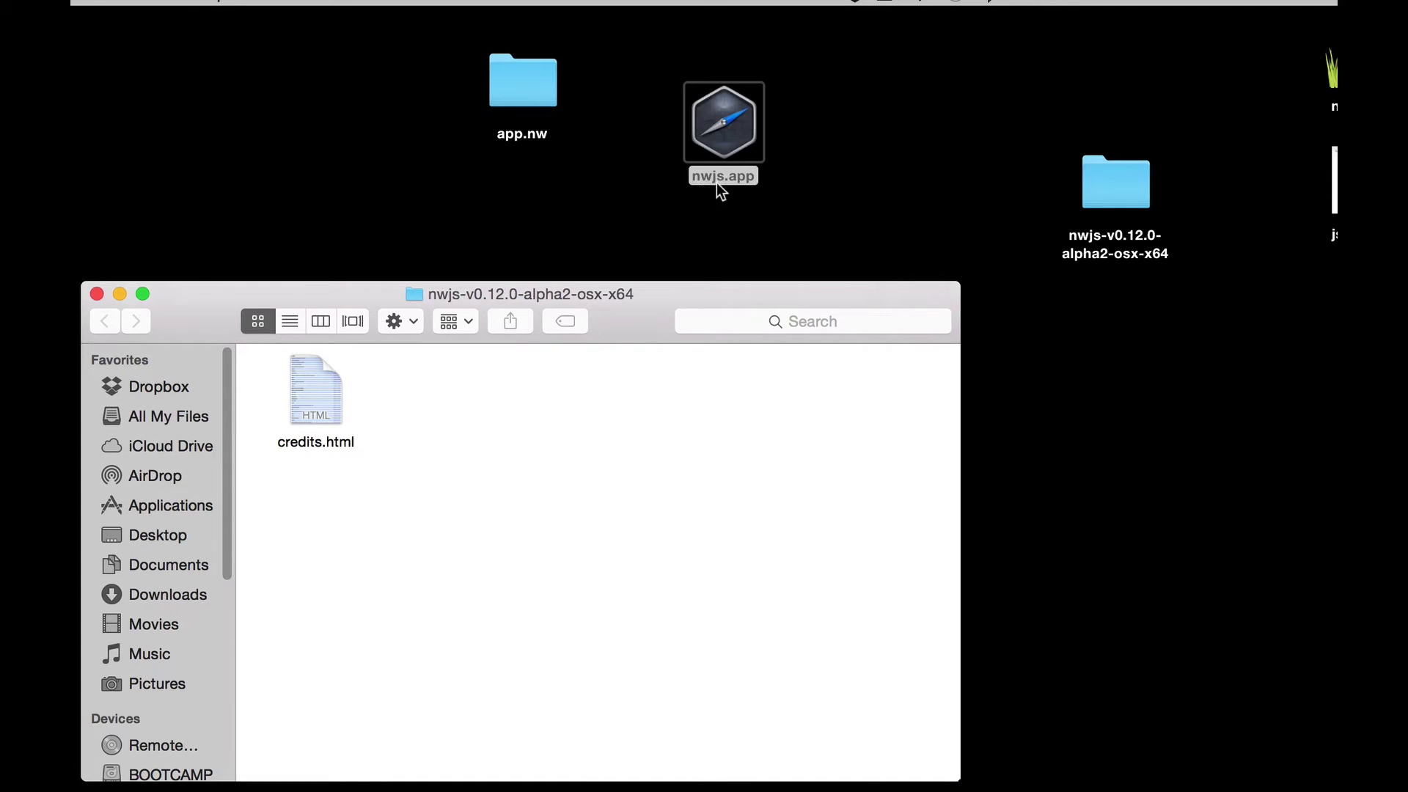
right_click(728, 123)
left_click(770, 149)
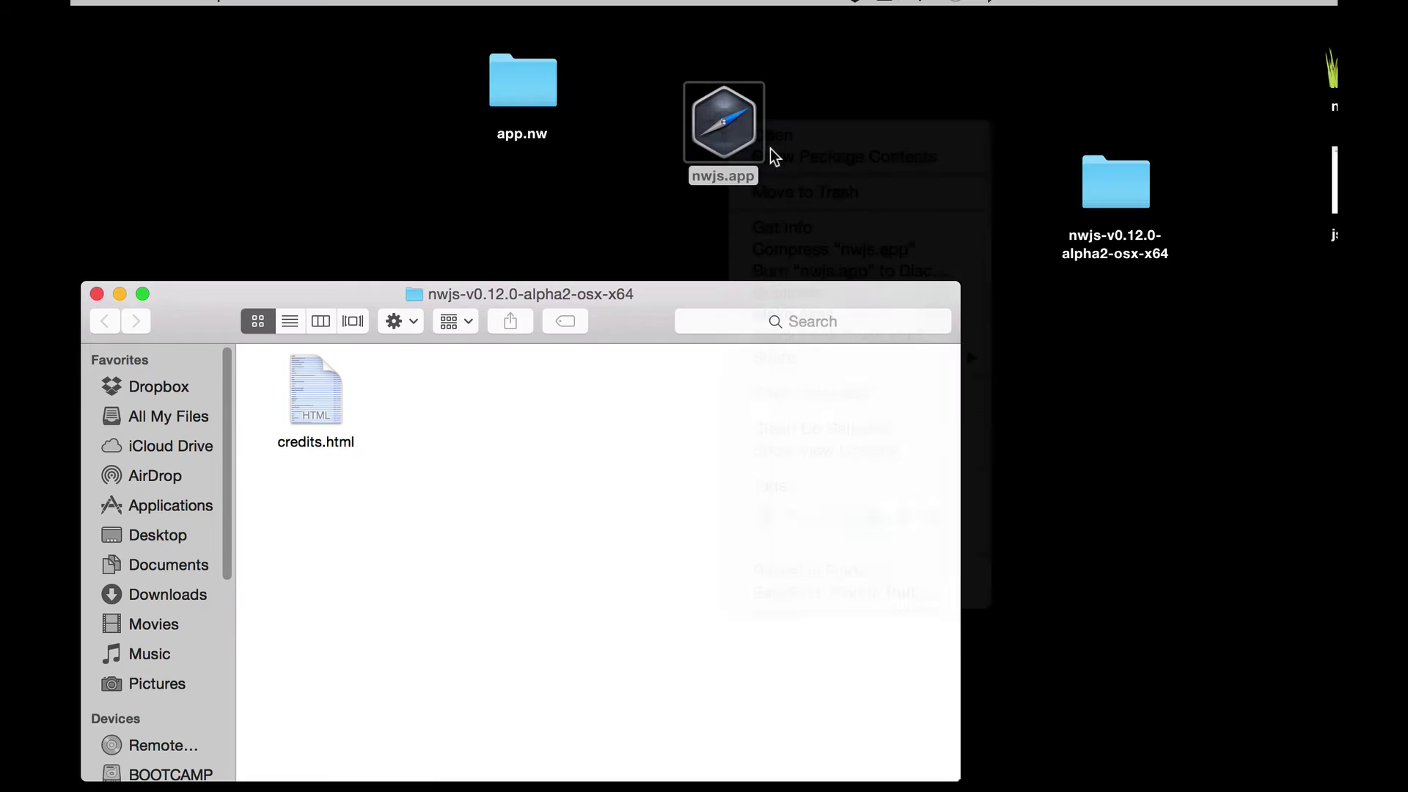
left_click_drag(557, 201, 801, 150)
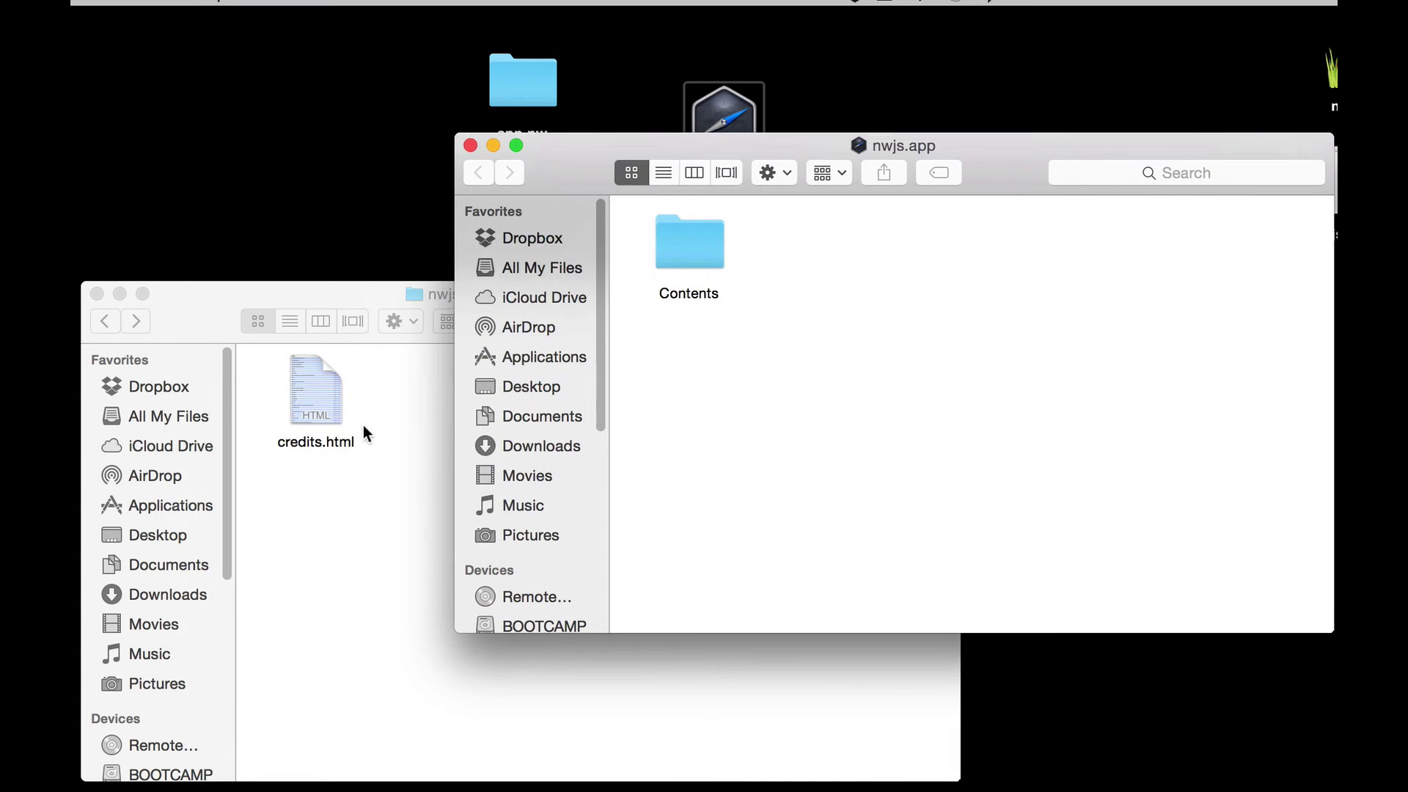
left_click_drag(310, 405, 814, 264)
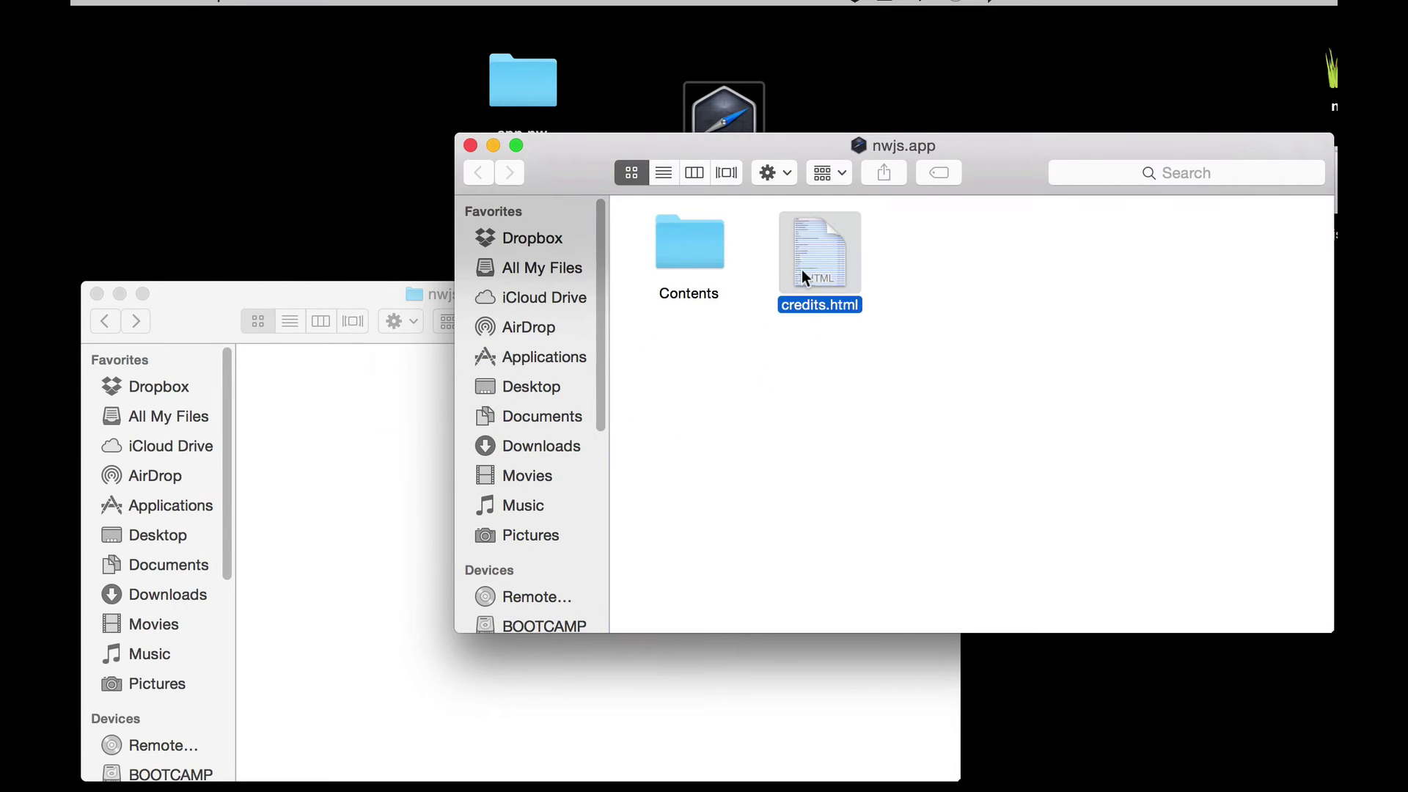
left_click(97, 294)
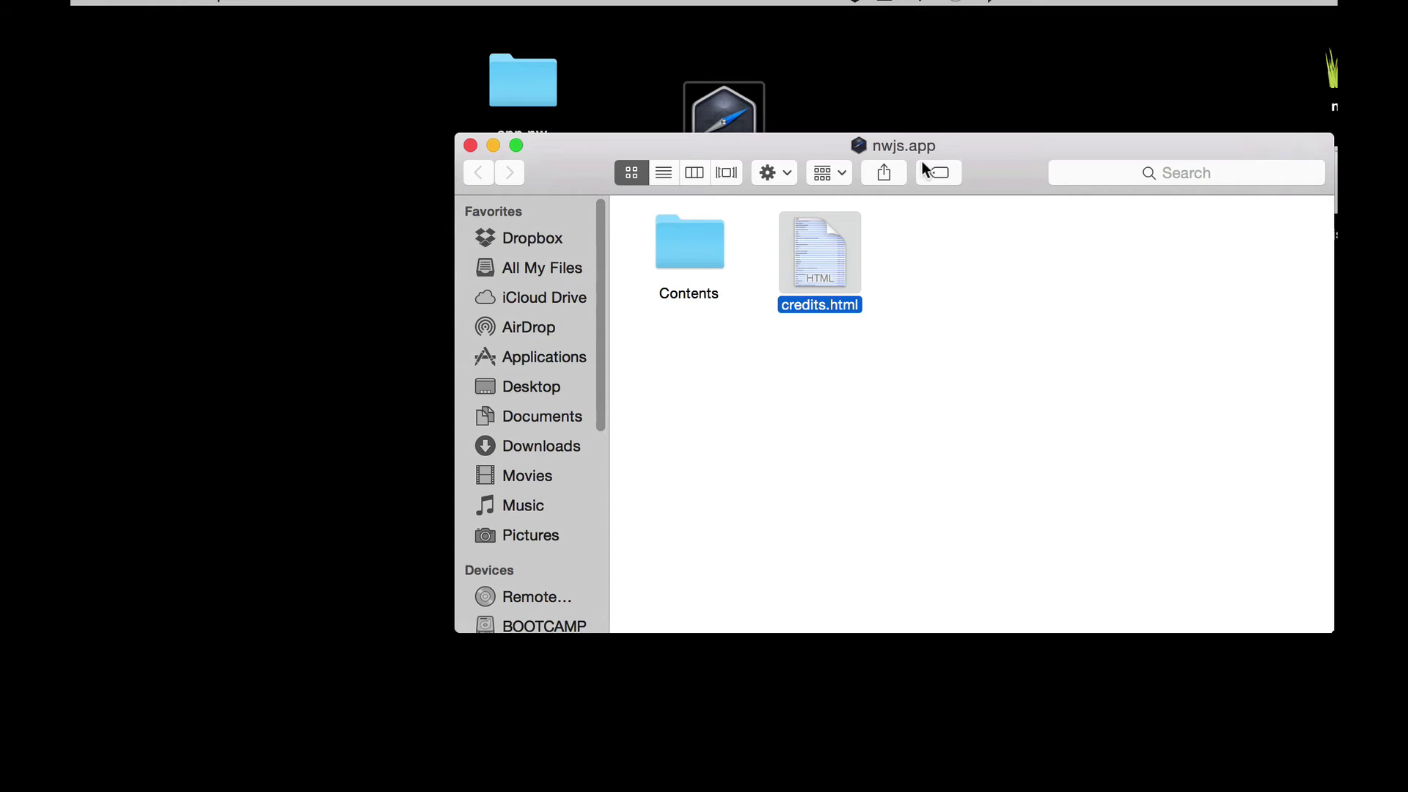
mouse_move(930, 165)
left_mouse_down()
mouse_move(905, 190)
mouse_move(677, 281)
left_mouse_up()
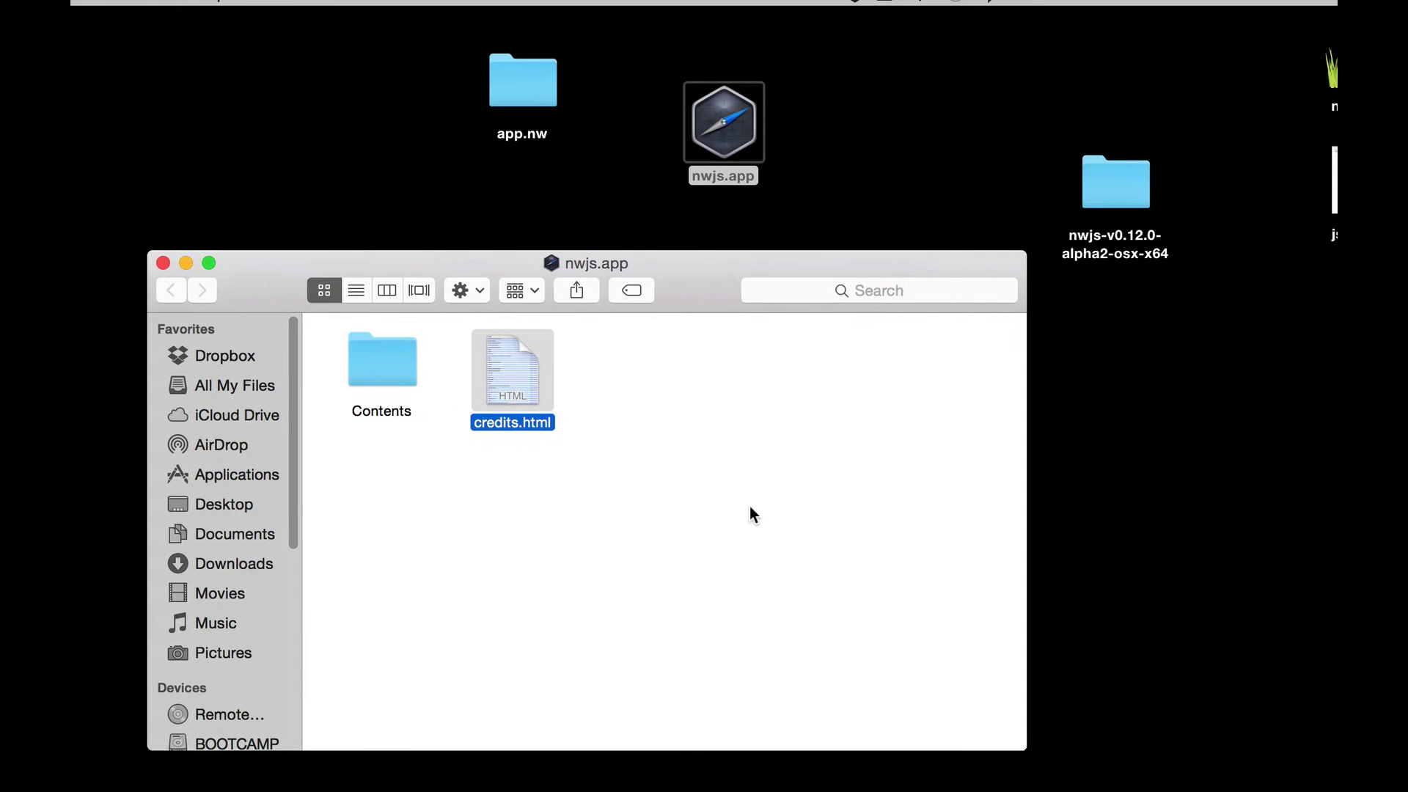
In Contents > Resources, trash the four files other than nw.icns.
double_click(396, 367)
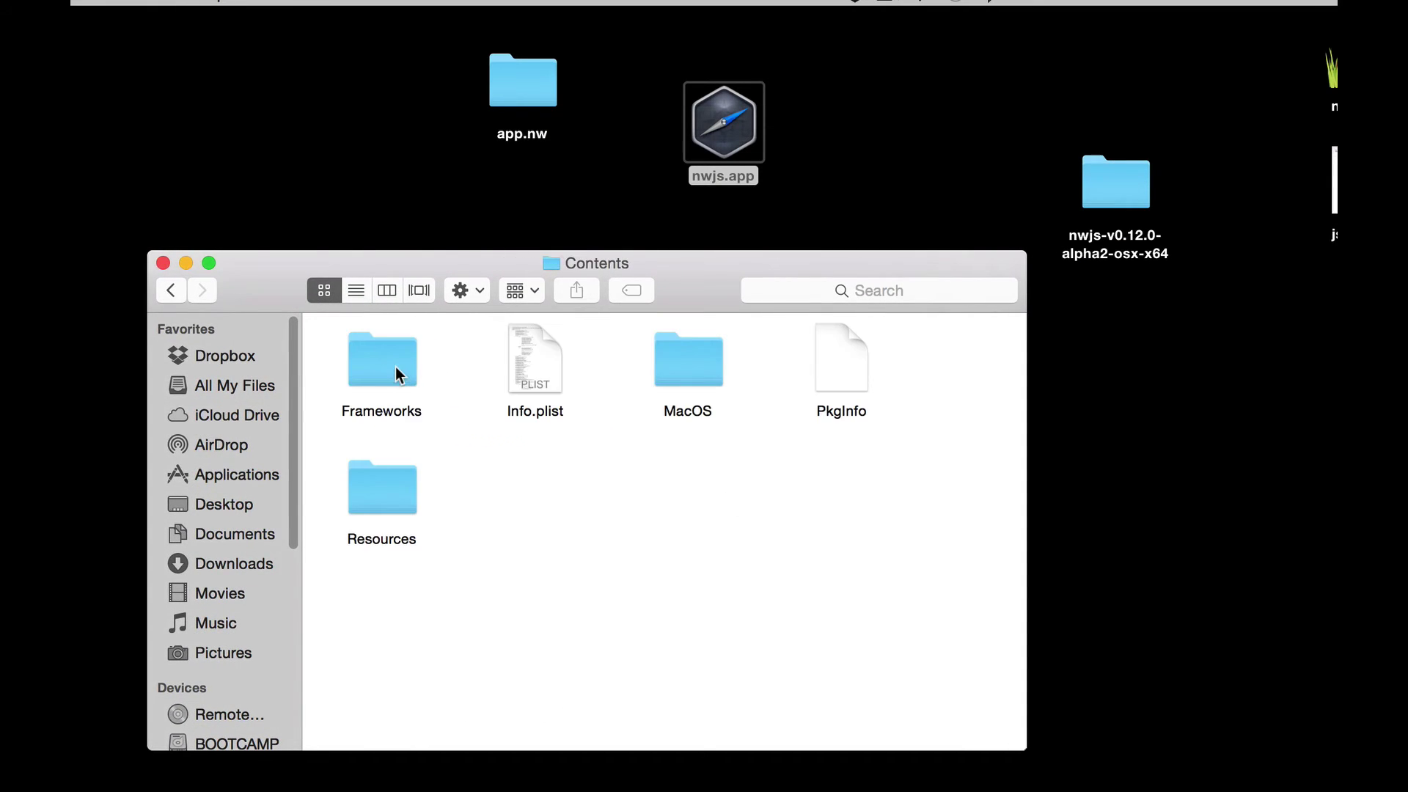
double_click(403, 483)
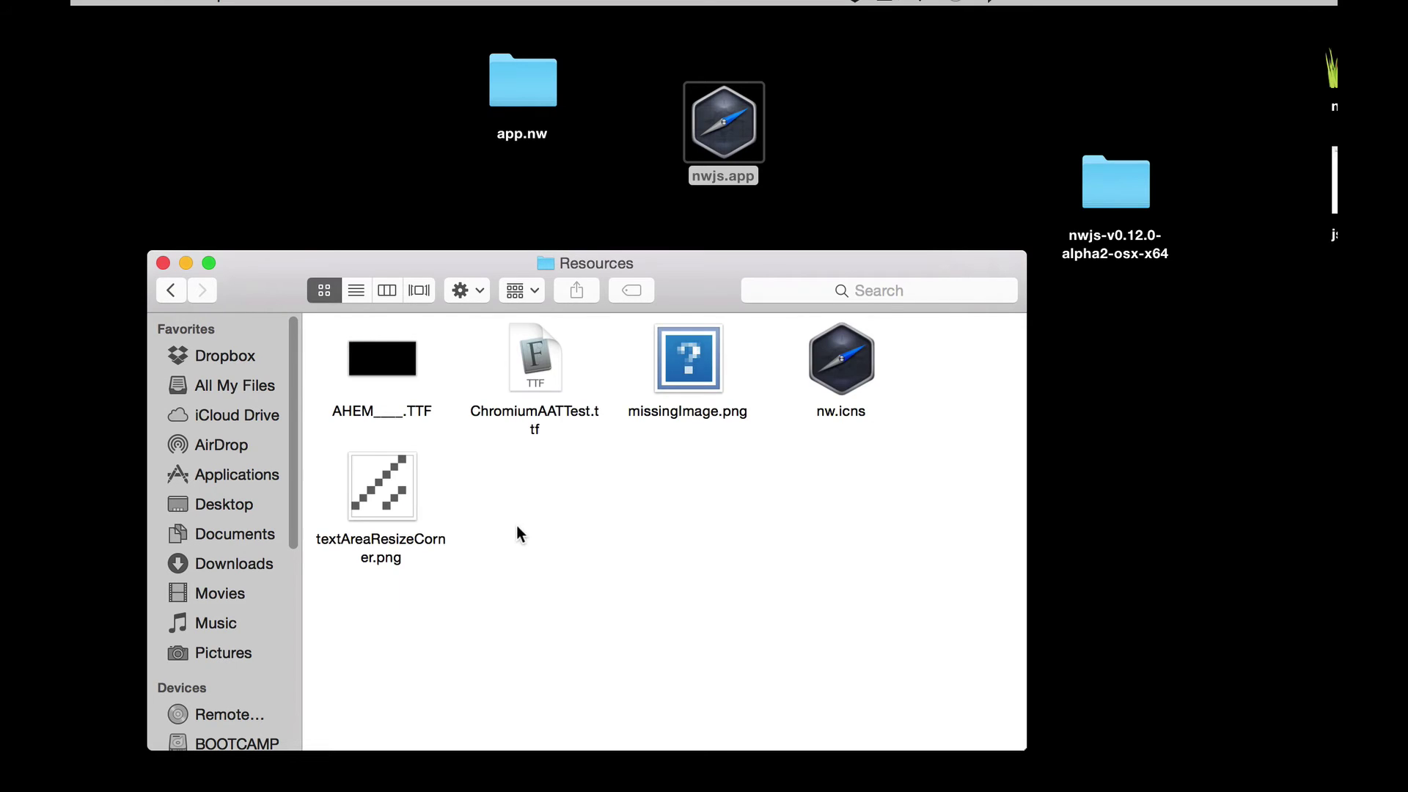
left_click_drag(342, 591, 683, 380)
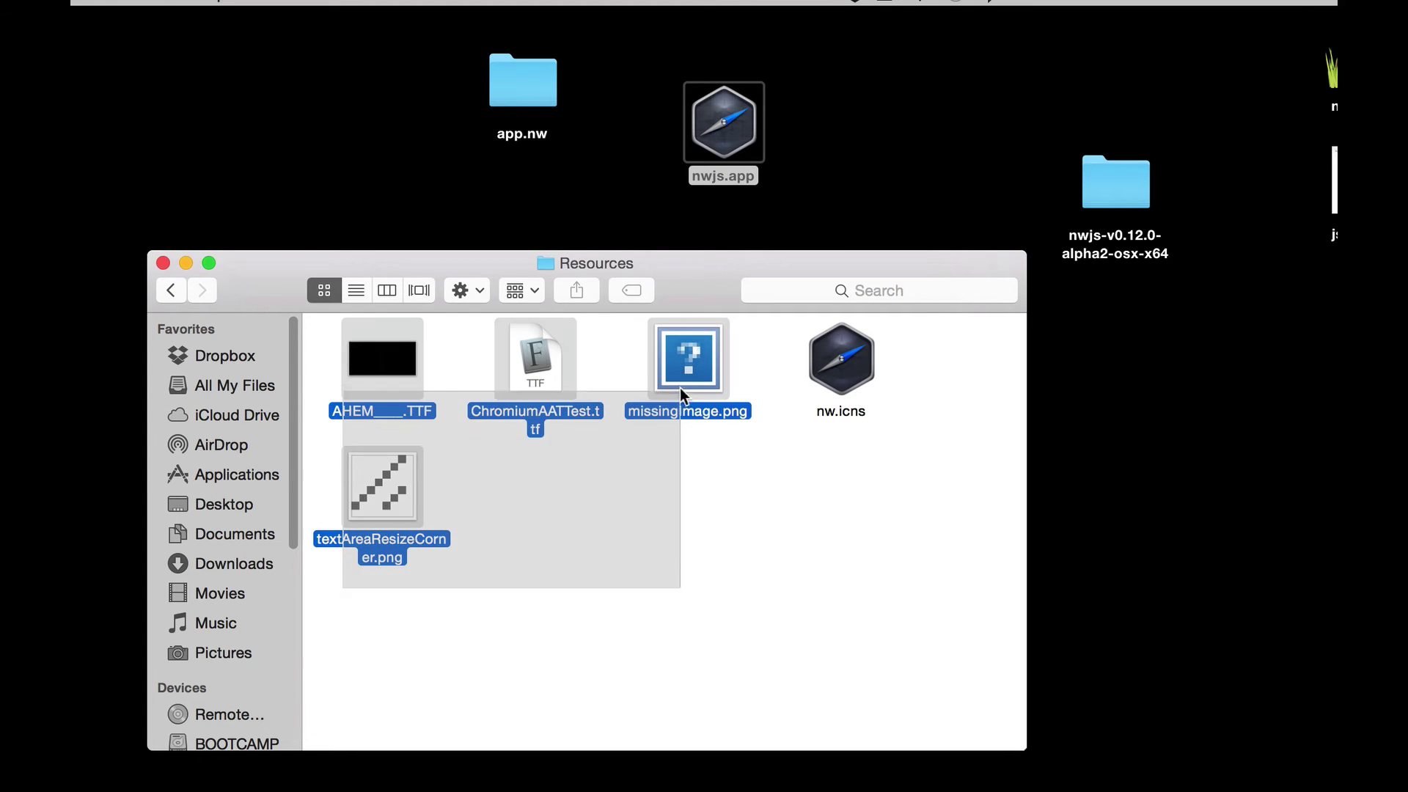
right_click(685, 371)
left_click(765, 473)
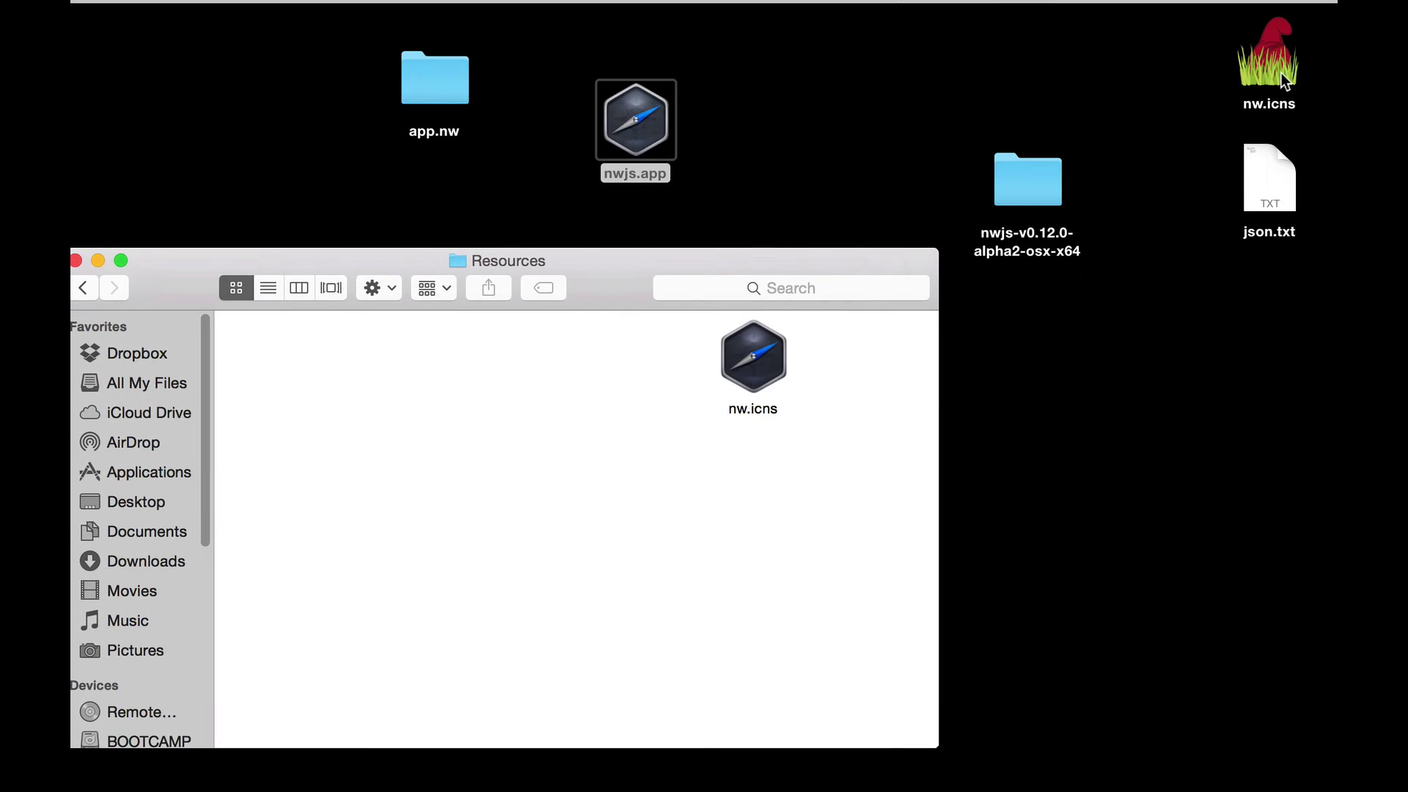
Drag the desktop gnome nw.icns into Resources, replacing the original icon.
left_click(1278, 64)
mouse_move(1278, 64)
left_mouse_down()
mouse_move(760, 327)
mouse_move(661, 341)
left_mouse_up()
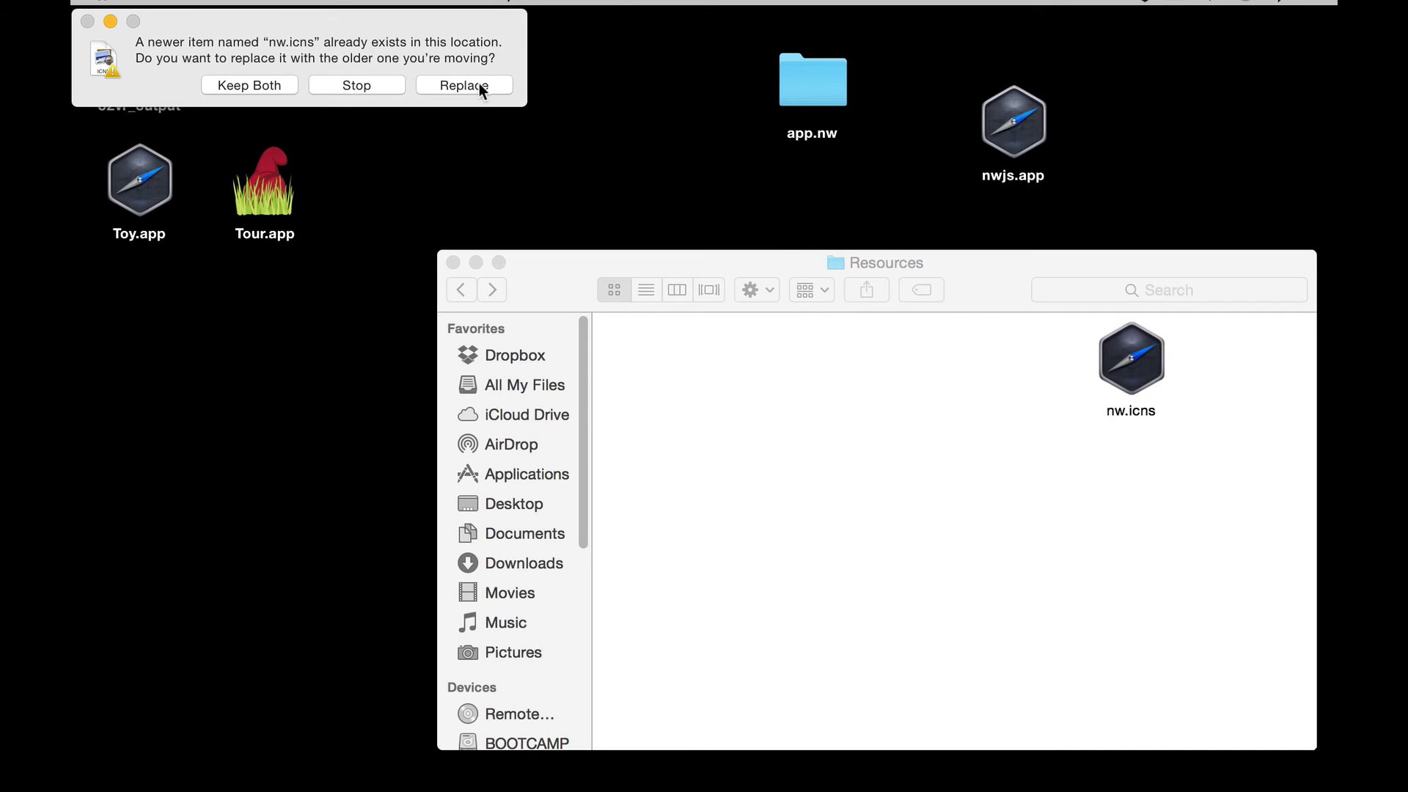
left_click(465, 85)
left_click_drag(1025, 380, 1215, 390)
left_click(1186, 413)
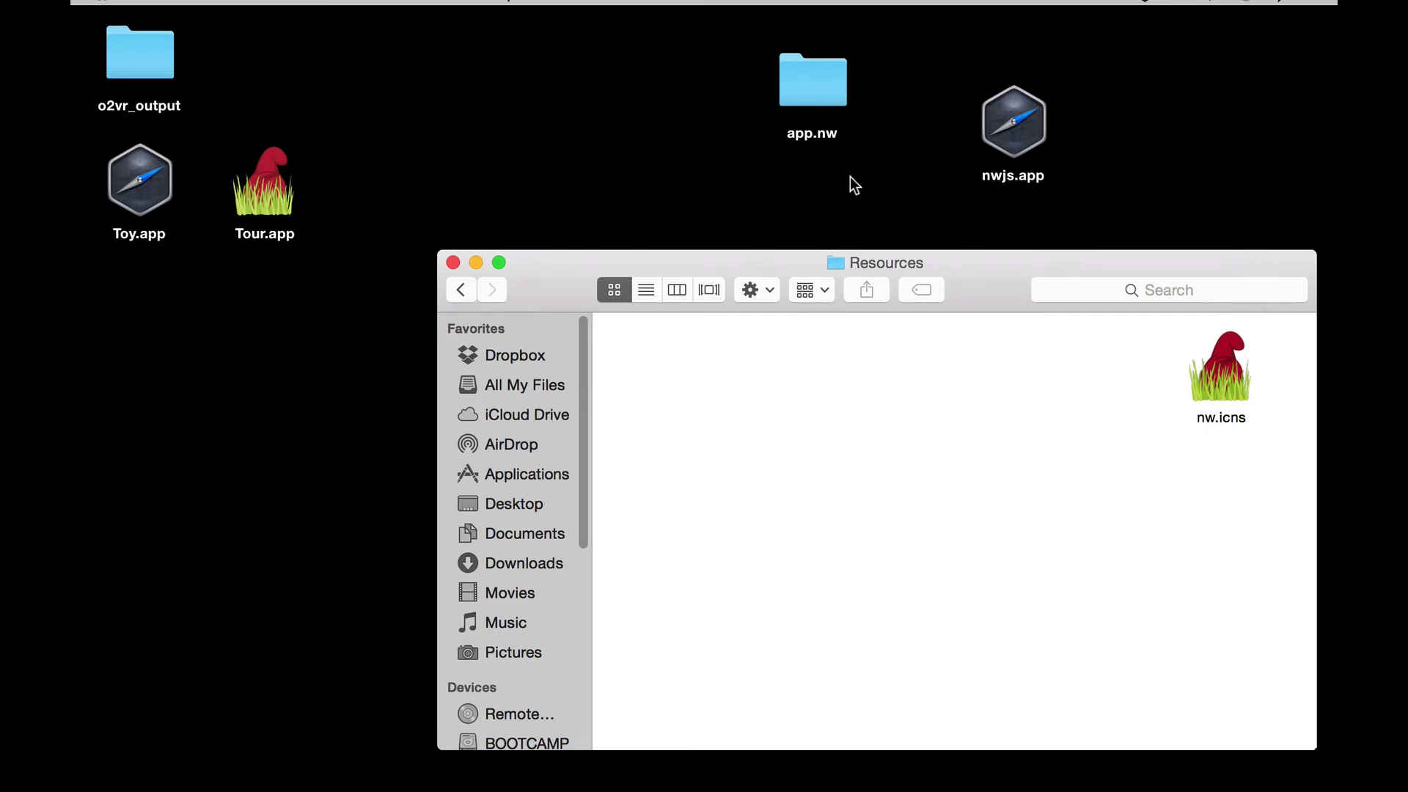
Move the app.nw folder into nwjs.app's Resources folder.
left_click_drag(821, 66, 1097, 370)
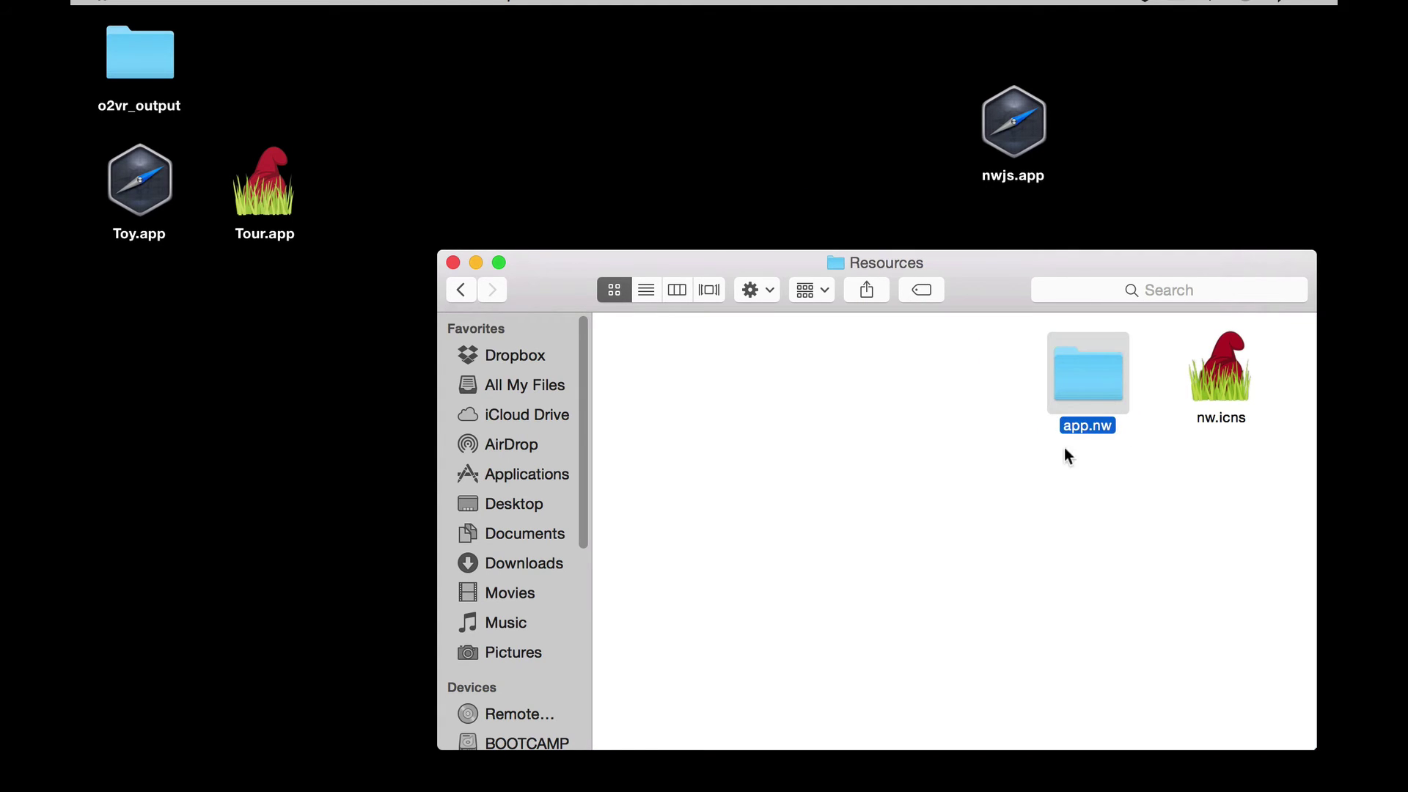
left_click(940, 442)
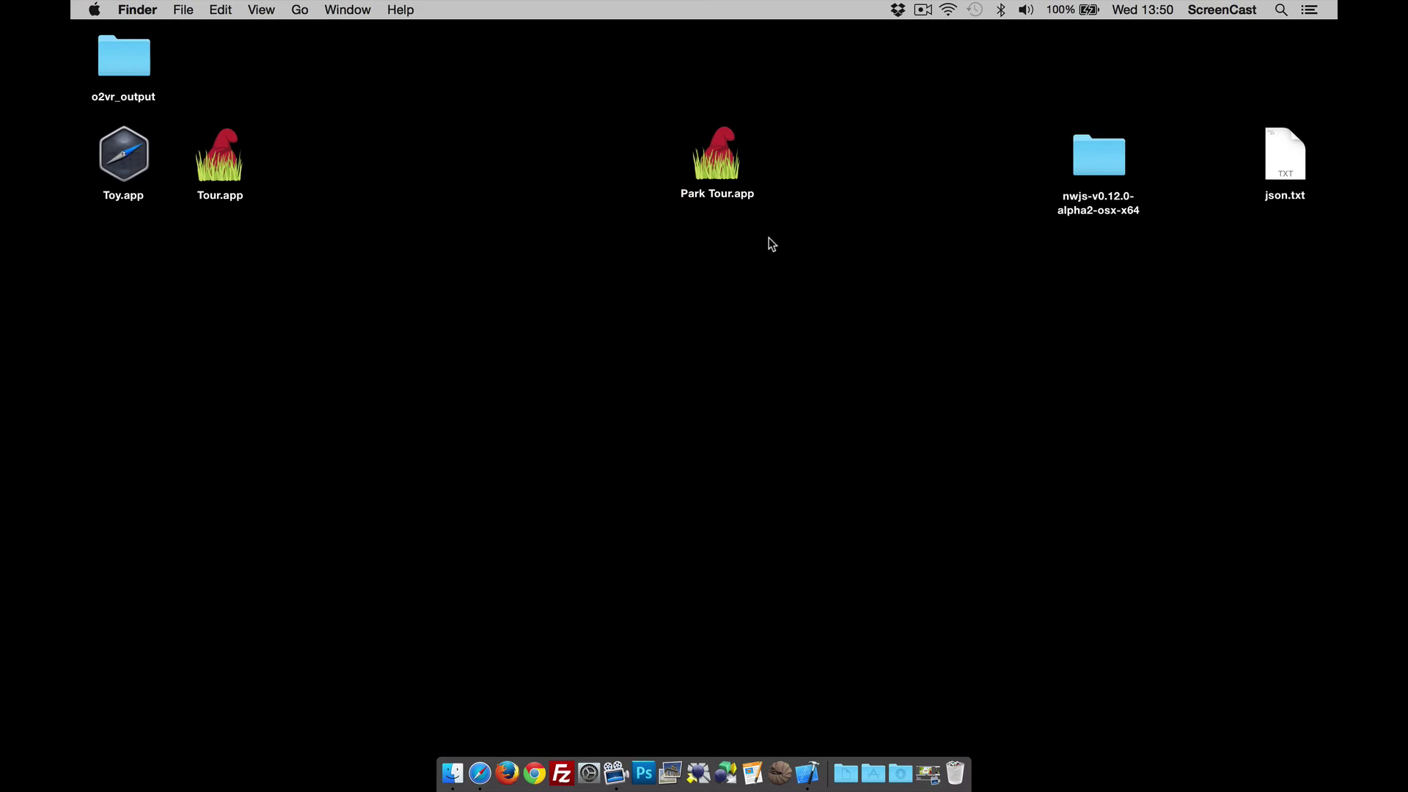
Open Park Tour.app past Gatekeeper, pan toward the pavilion column, and visit two more scenes.
double_click(716, 168)
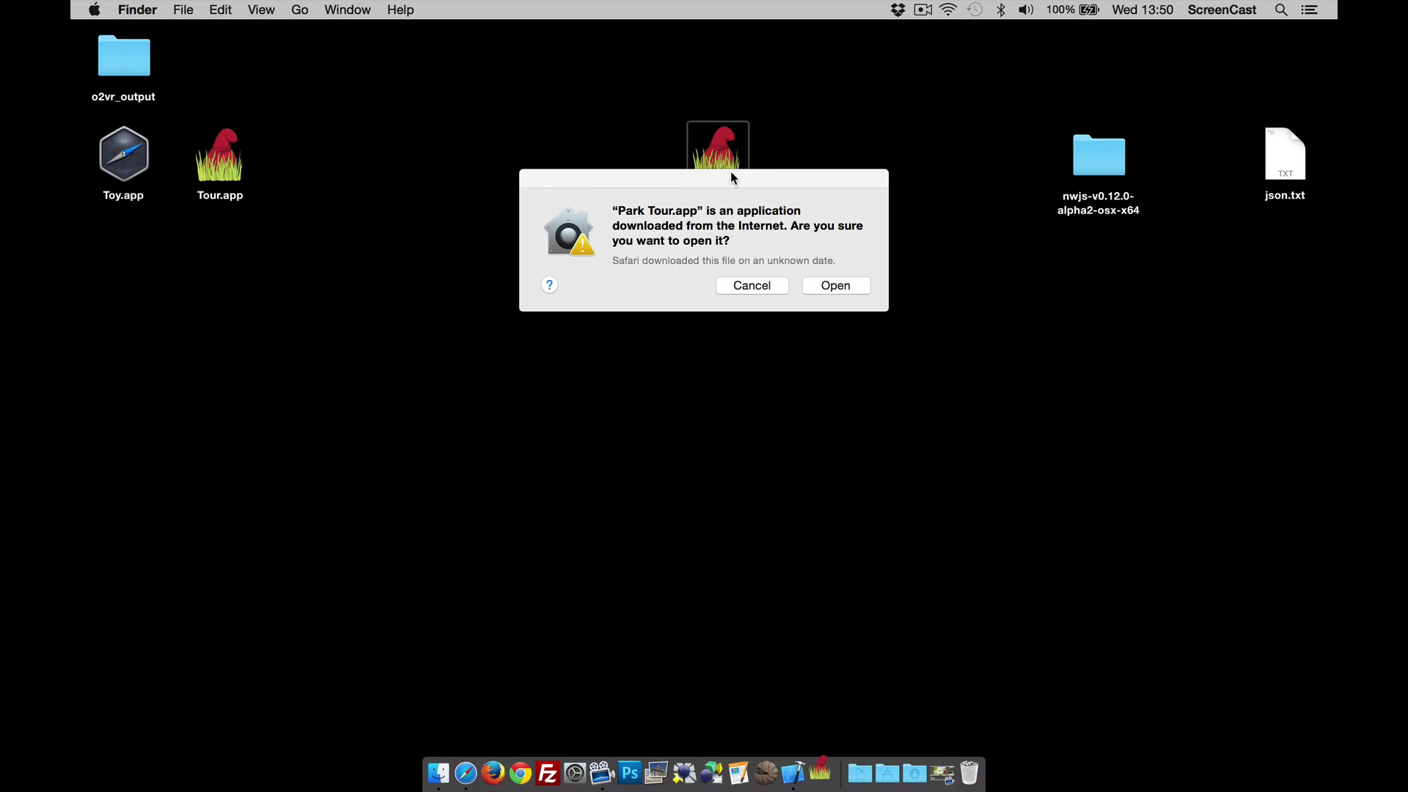
left_click(822, 285)
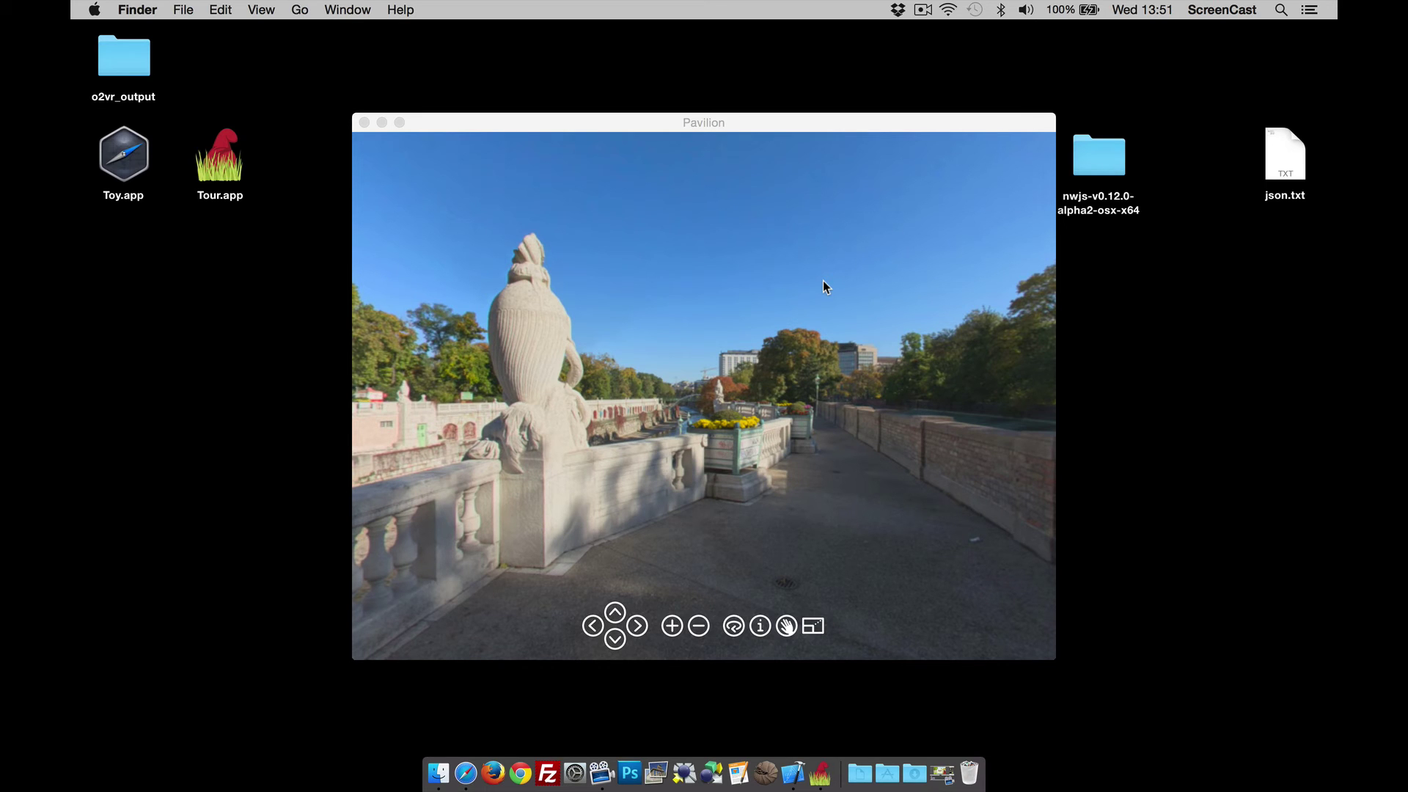
left_click_drag(762, 323, 616, 341)
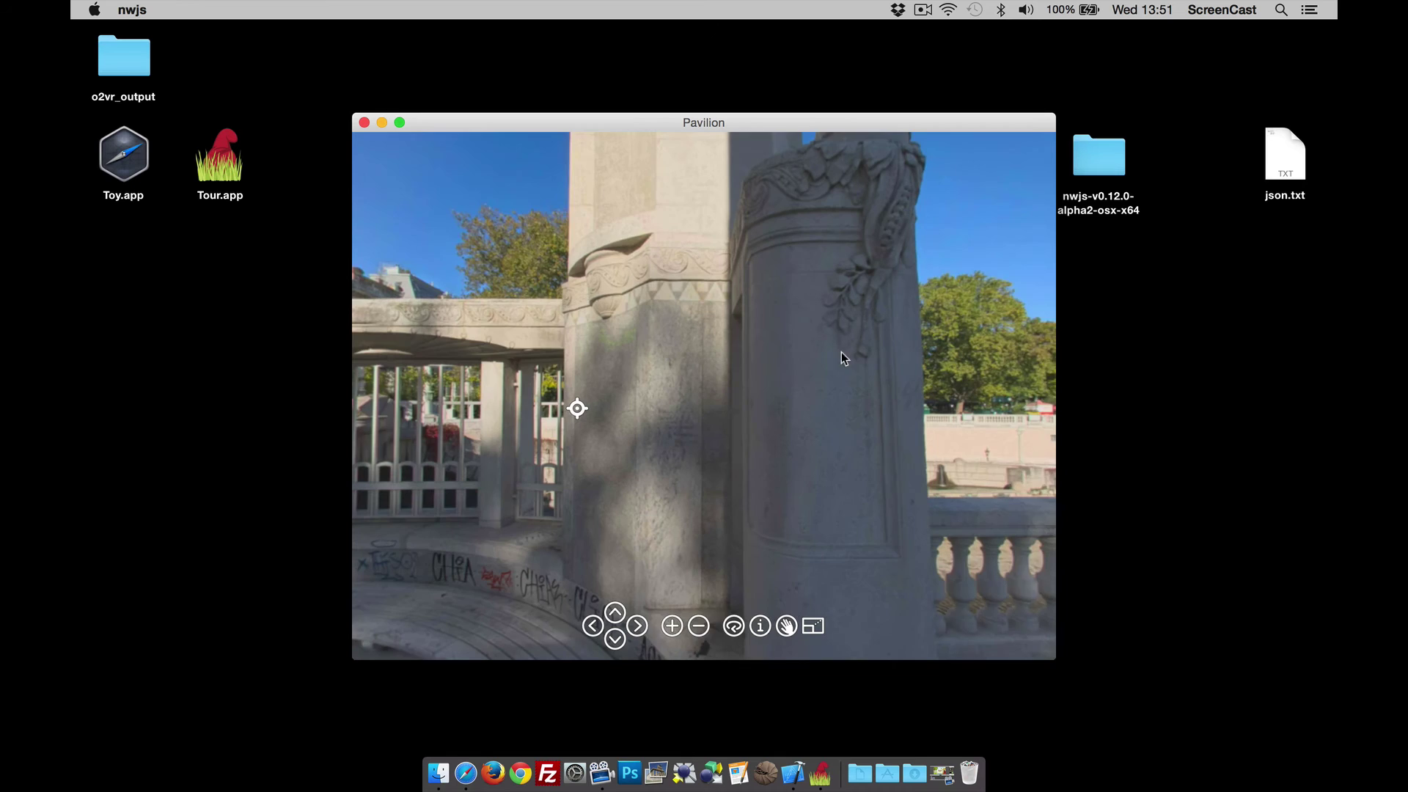
left_click(636, 409)
left_click(721, 420)
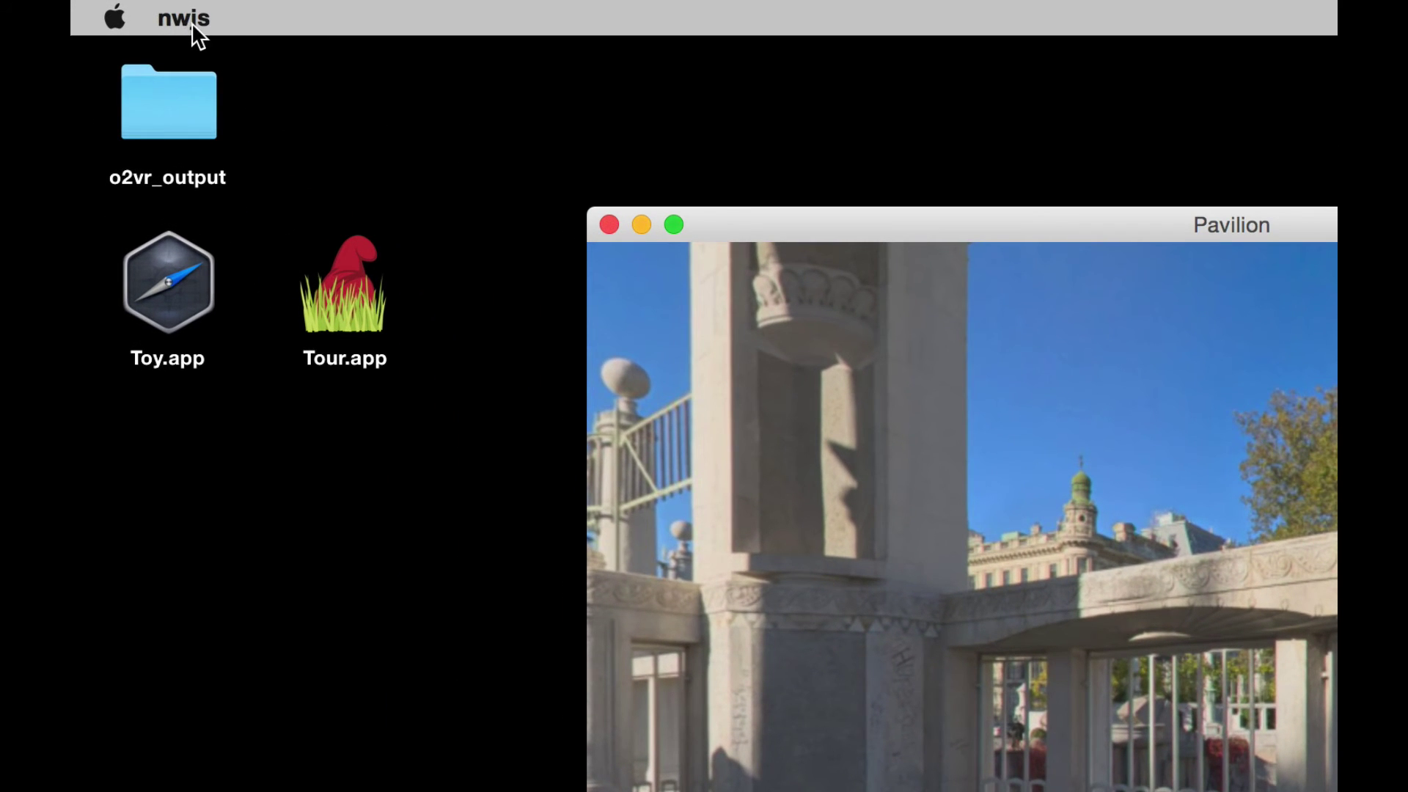
Close the Pavilion tour, then bring up Open With for Info.plist inside Park Tour.app's Contents.
left_click(607, 224)
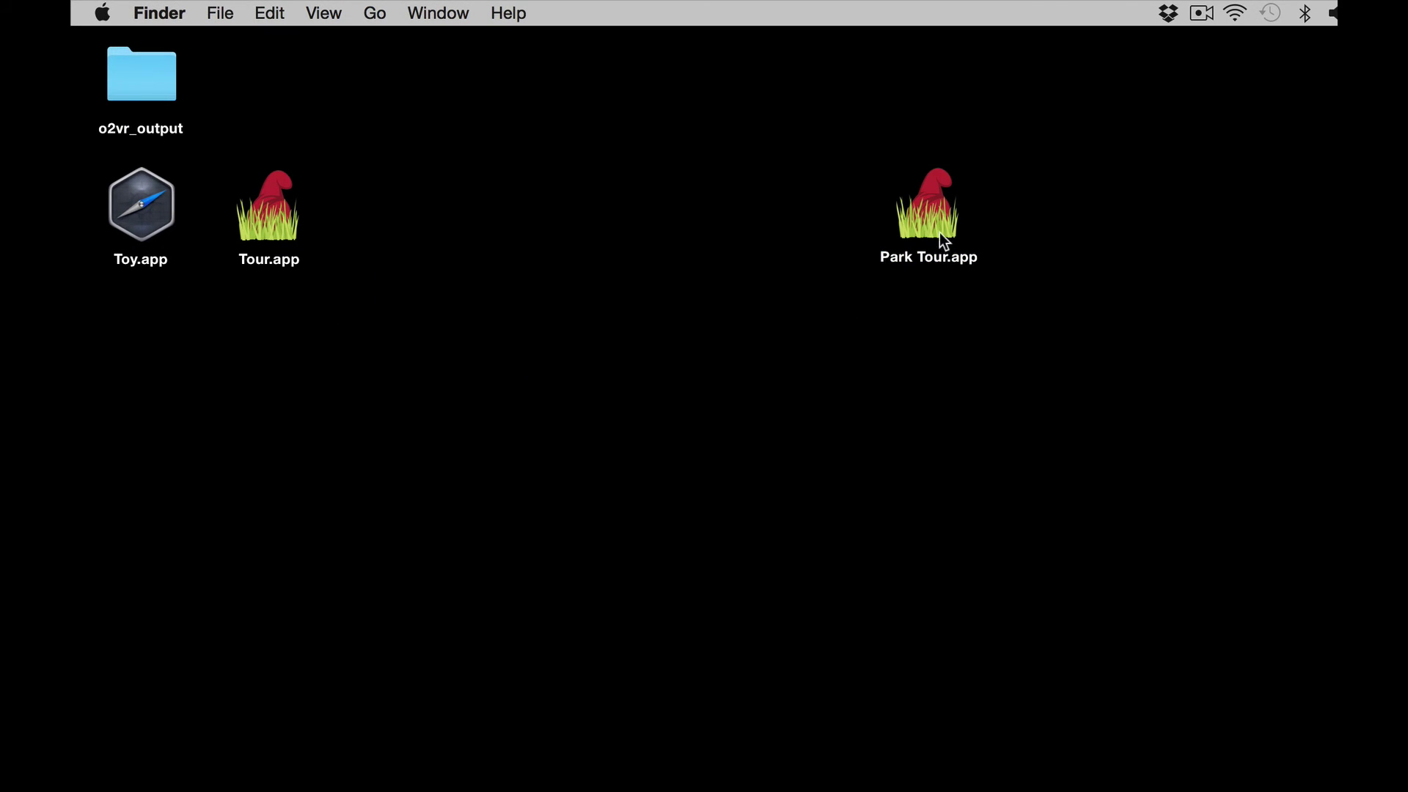
right_click(930, 223)
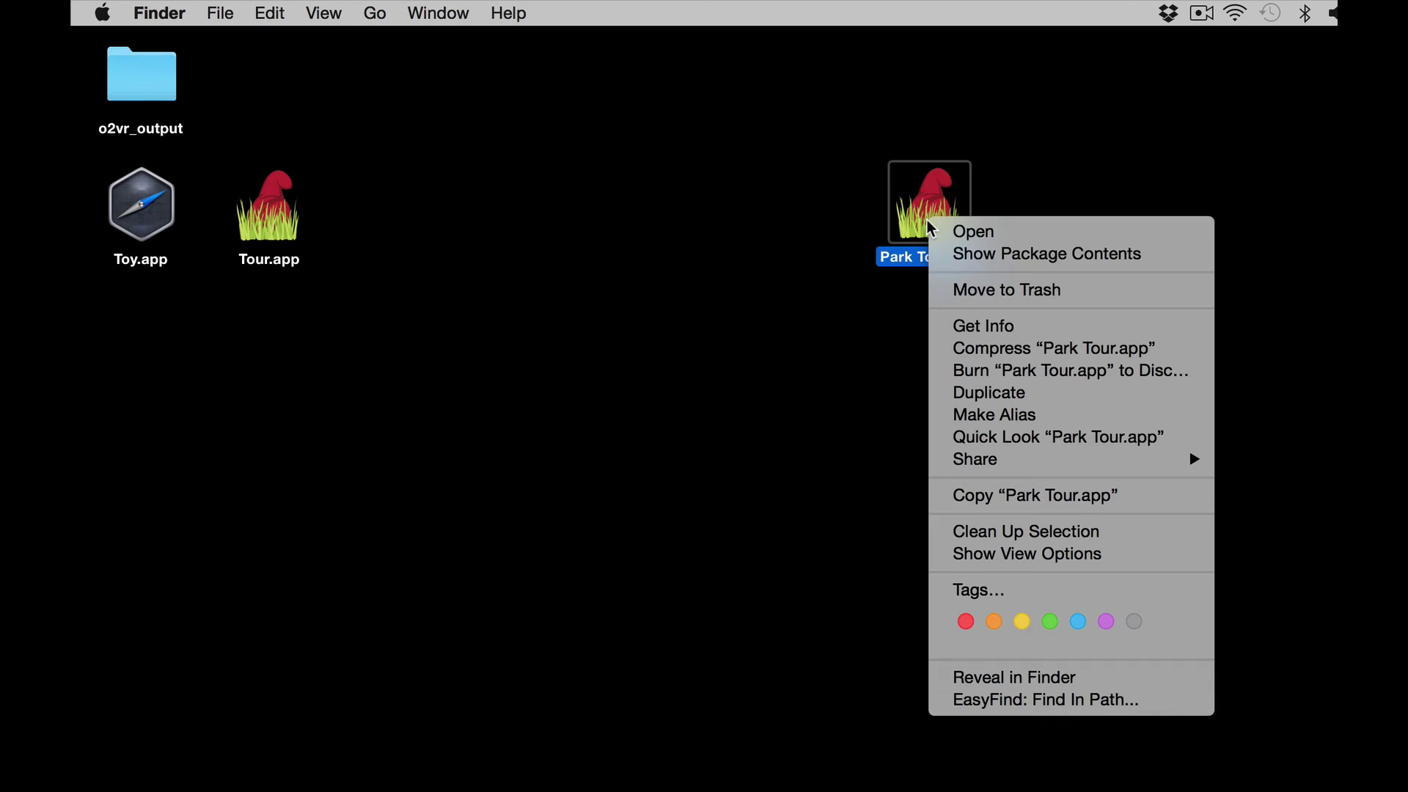
left_click(977, 254)
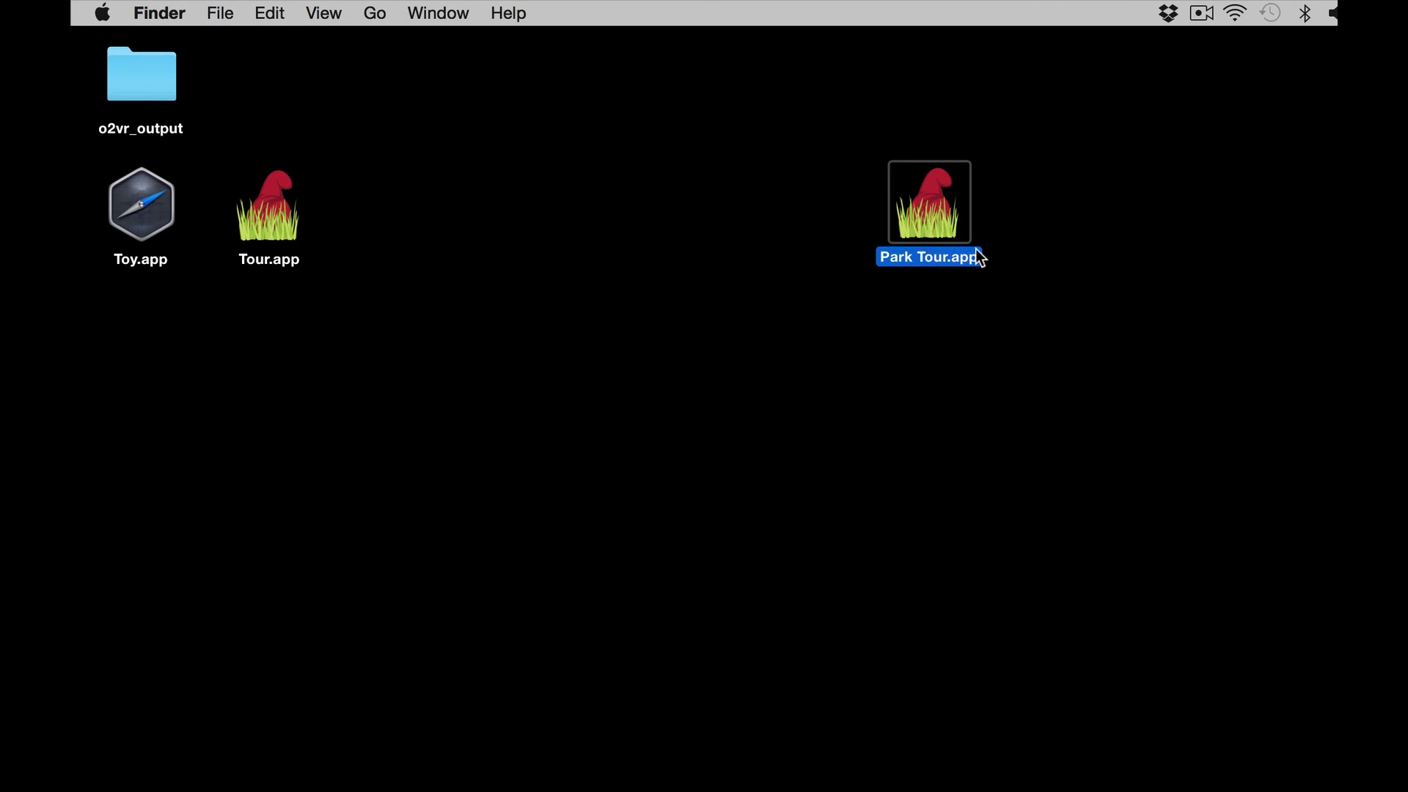
double_click(703, 399)
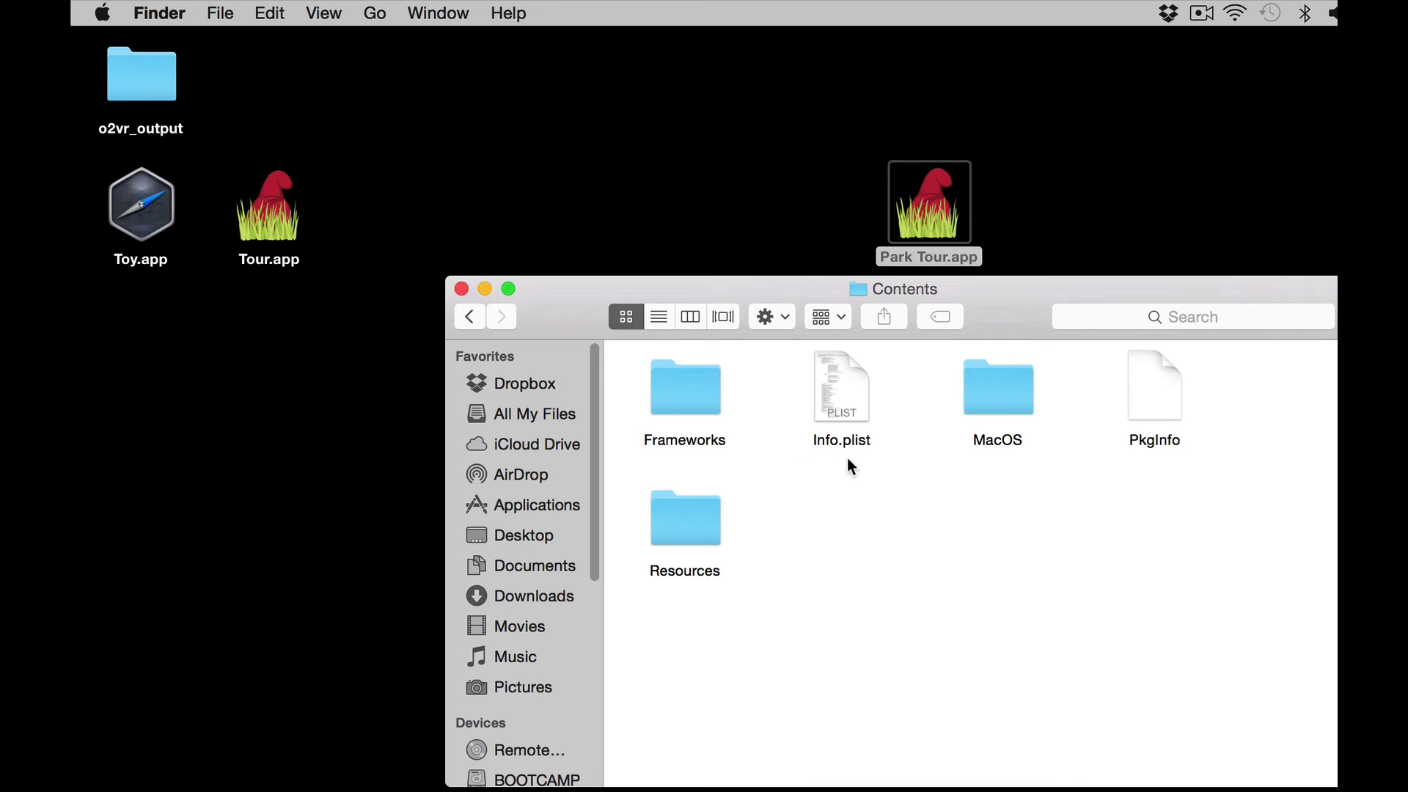
right_click(844, 388)
mouse_move(911, 422)
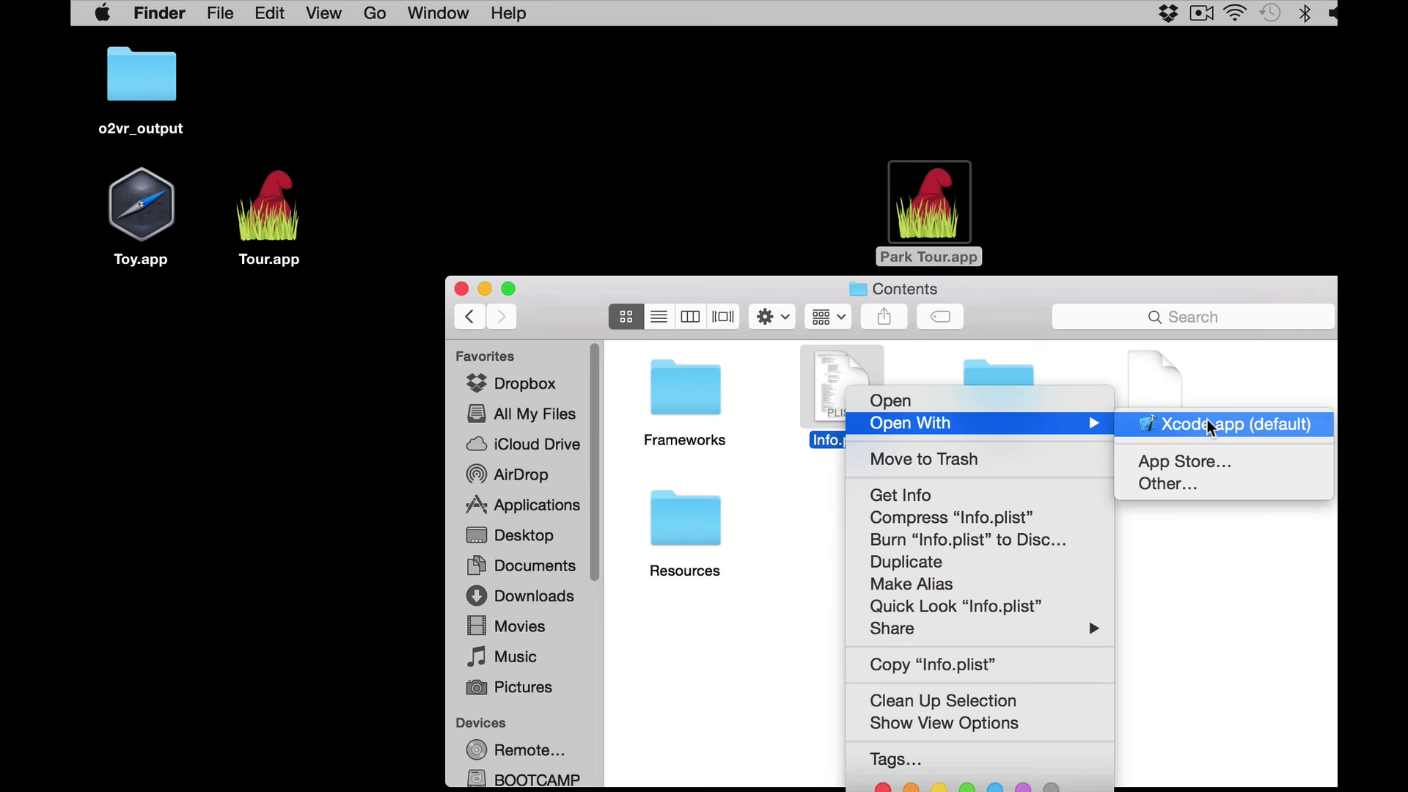
Open Info.plist in Xcode and change the Bundle name value from nwjs to 'Park Tour'.
left_click(1207, 419)
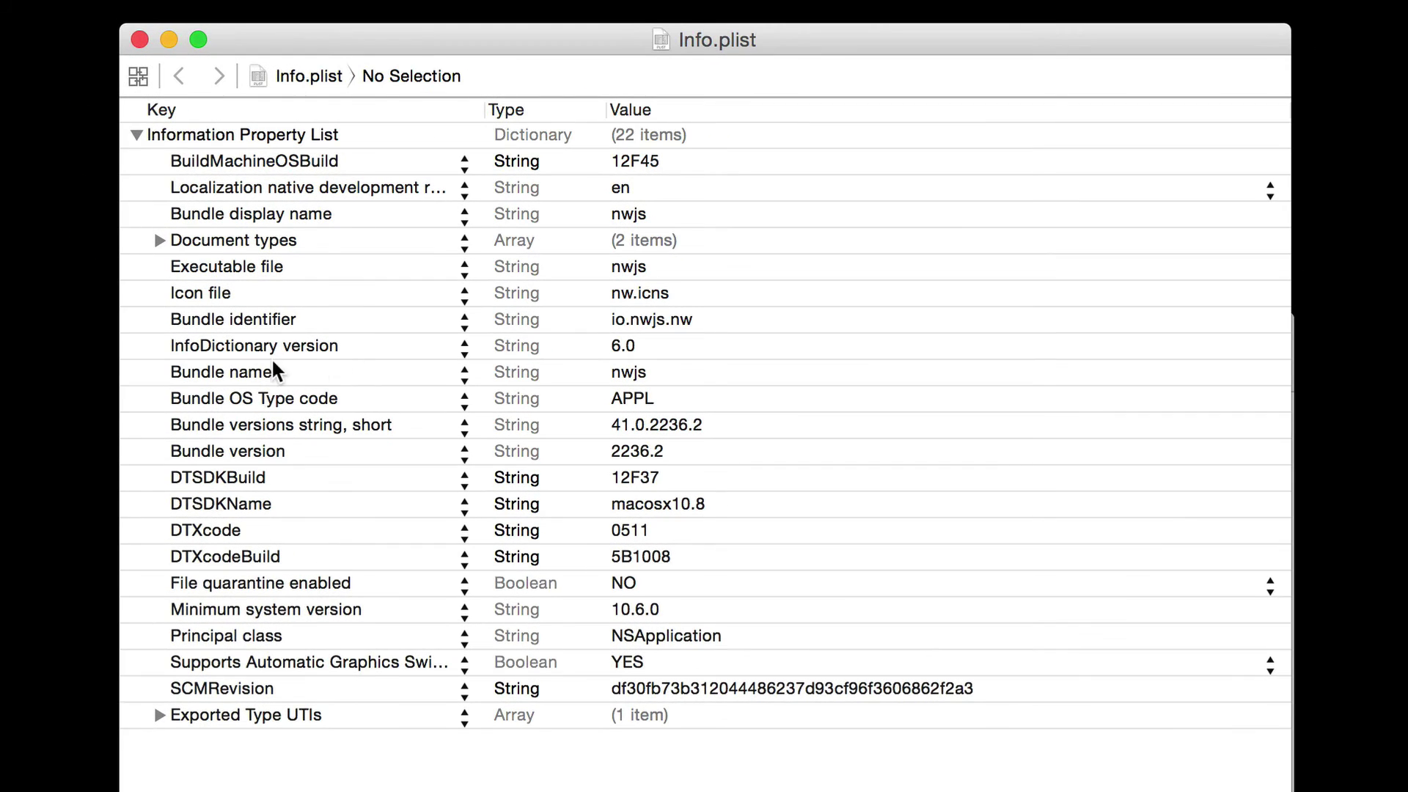
left_click(635, 377)
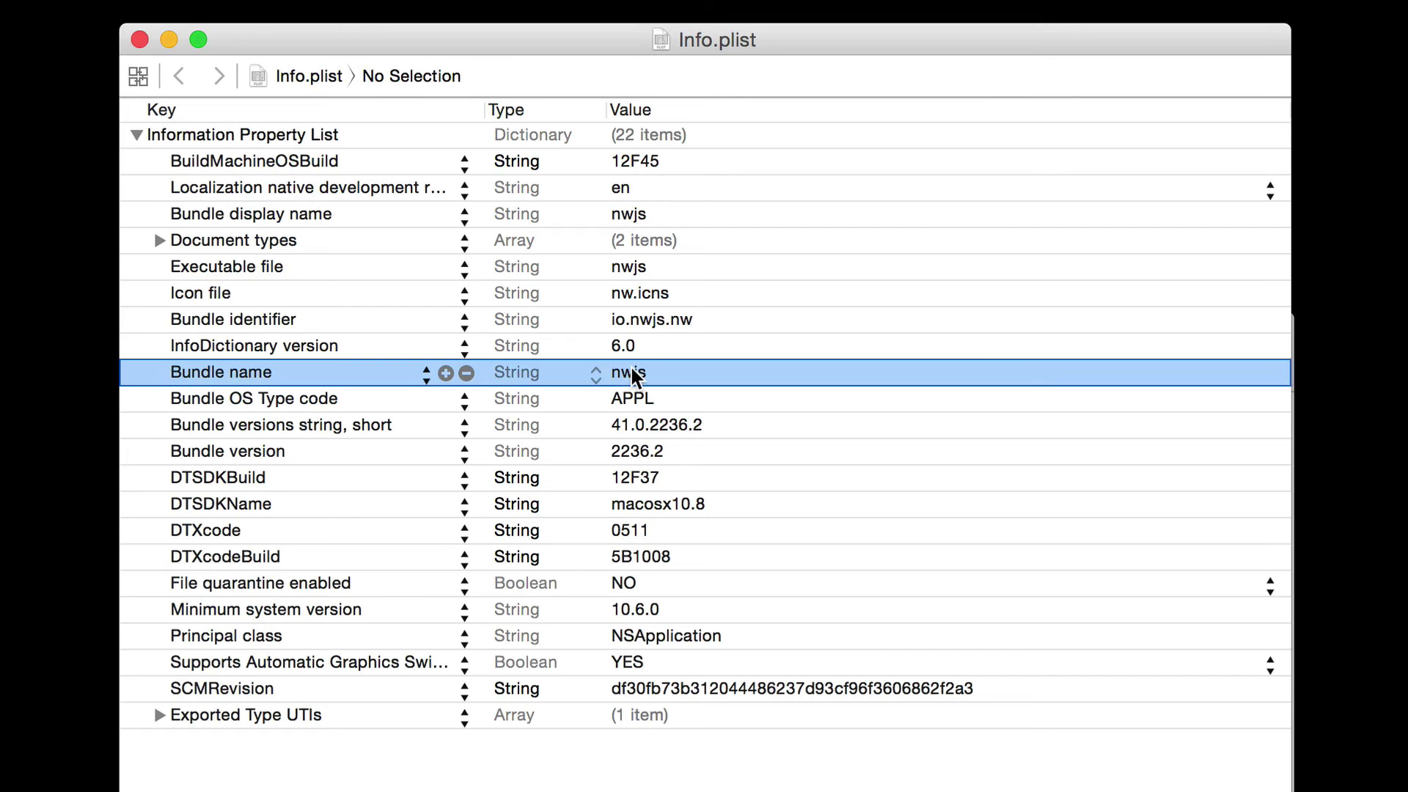
type("Pa")
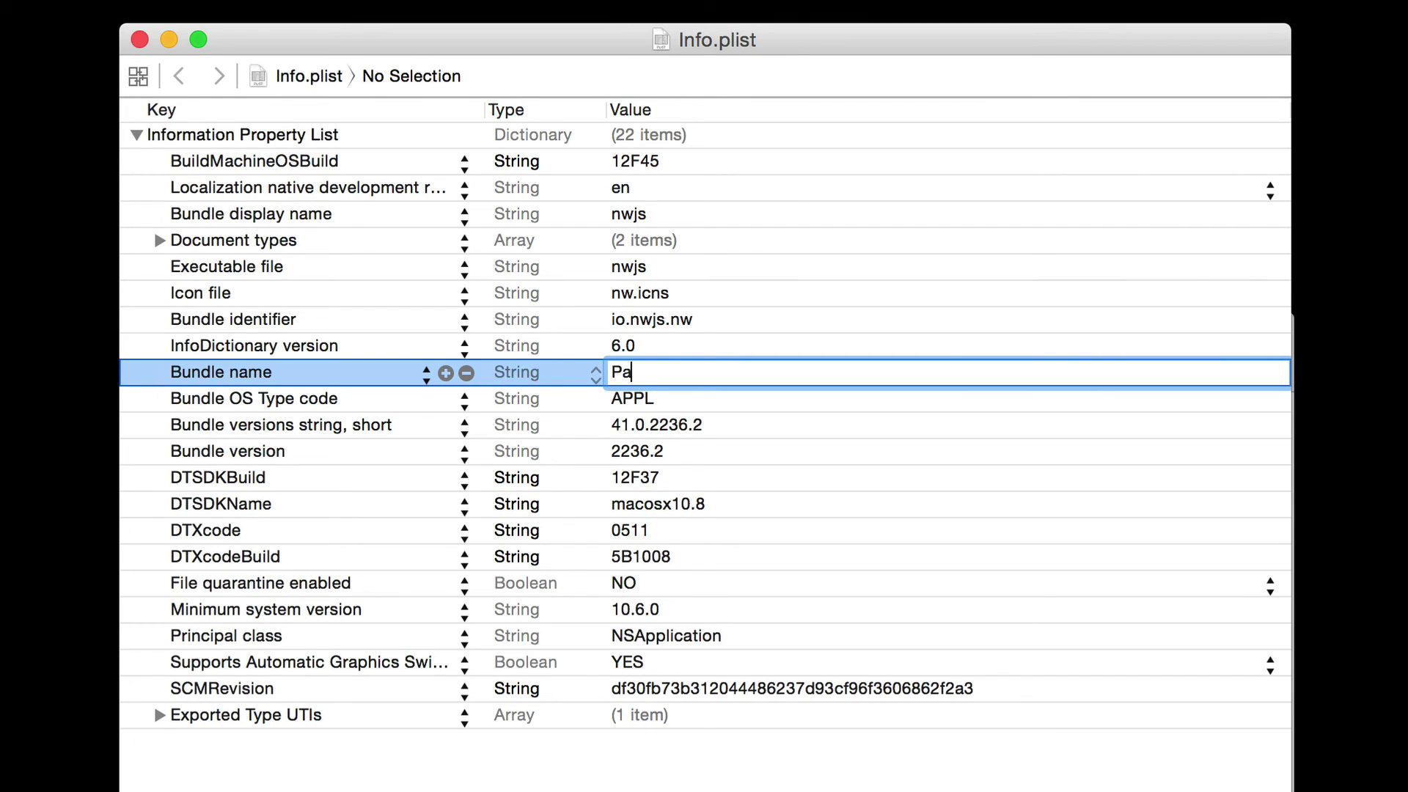
type("rk To")
type("ur")
key("Return")
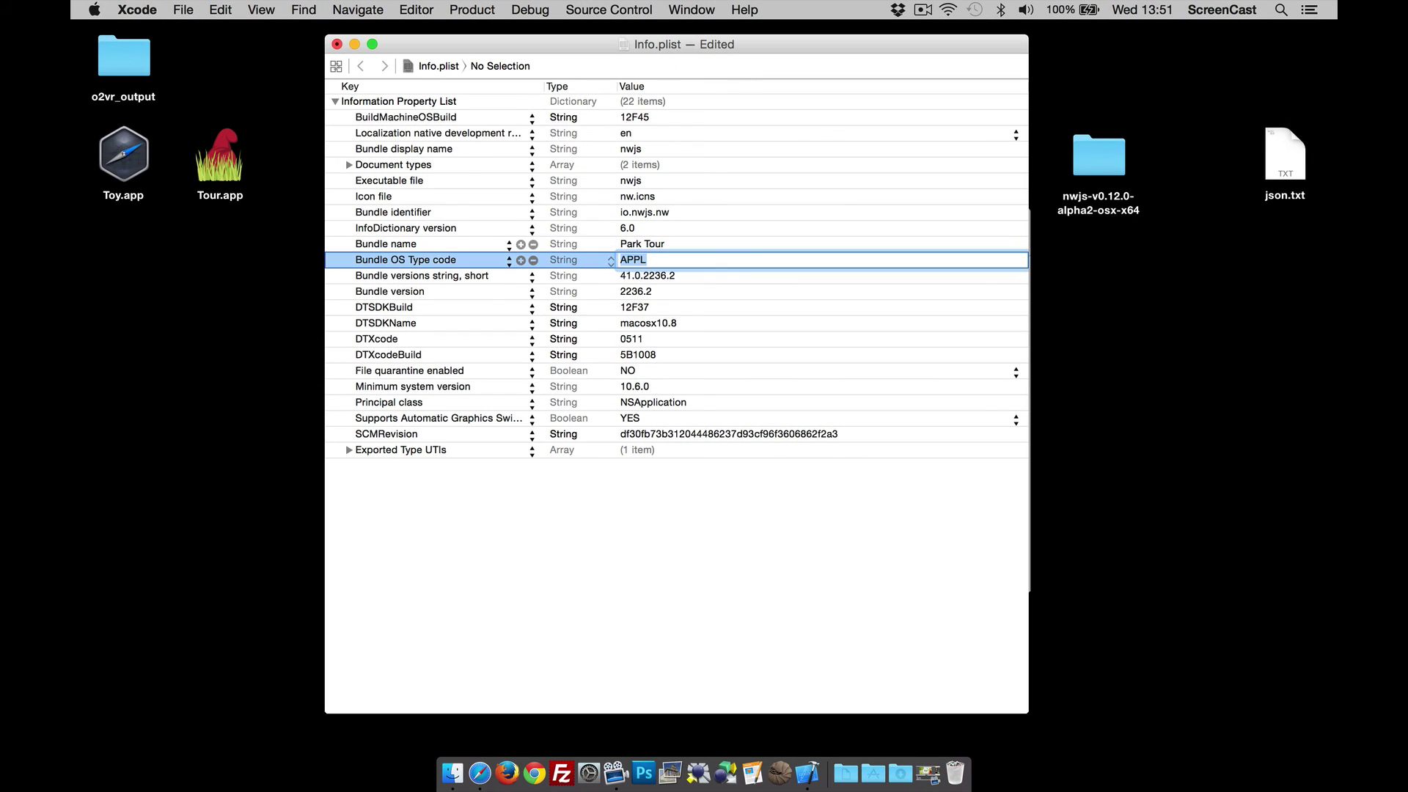
Close Info.plist and the package window, relaunch Park Tour.app to verify the rename, then close it.
left_click(336, 45)
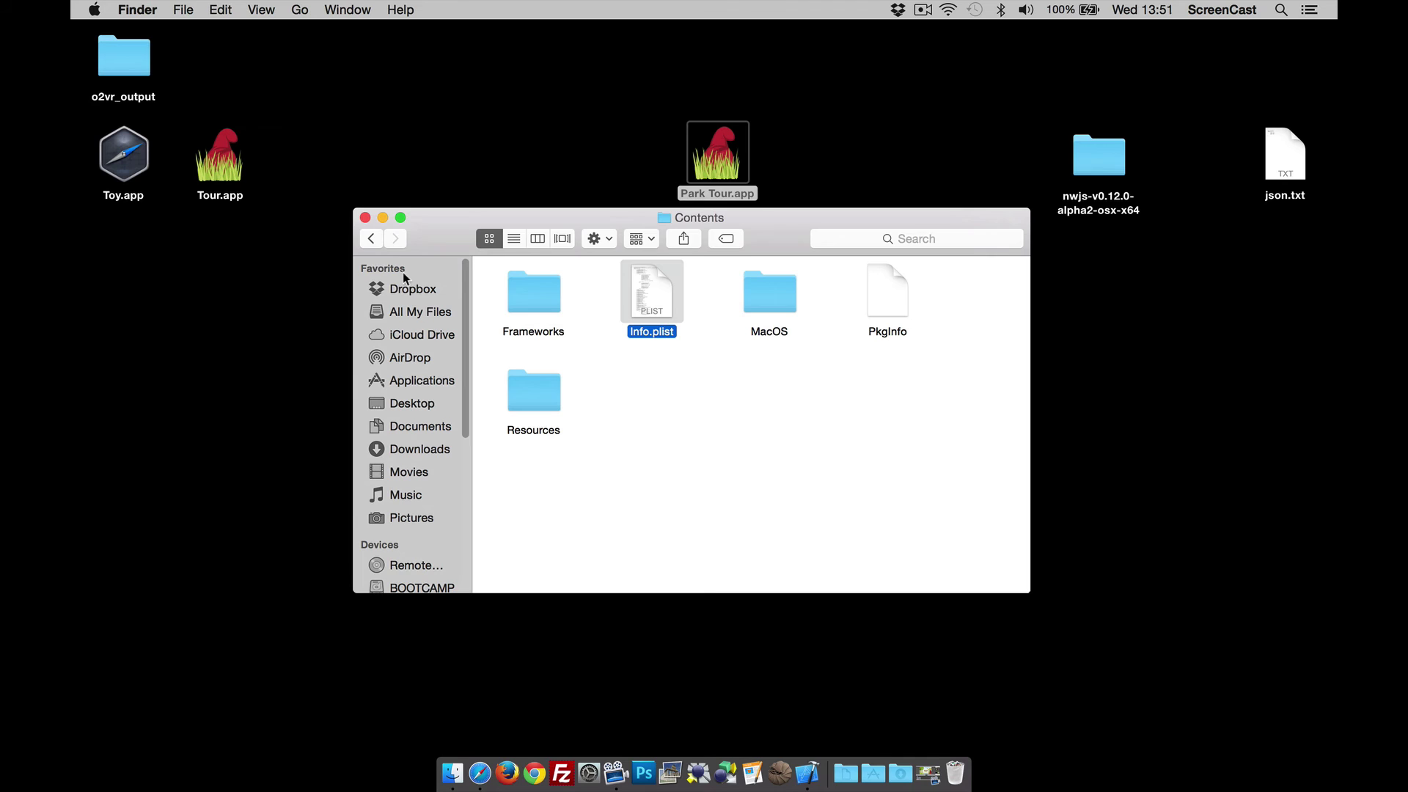
left_click(361, 217)
left_click(628, 214)
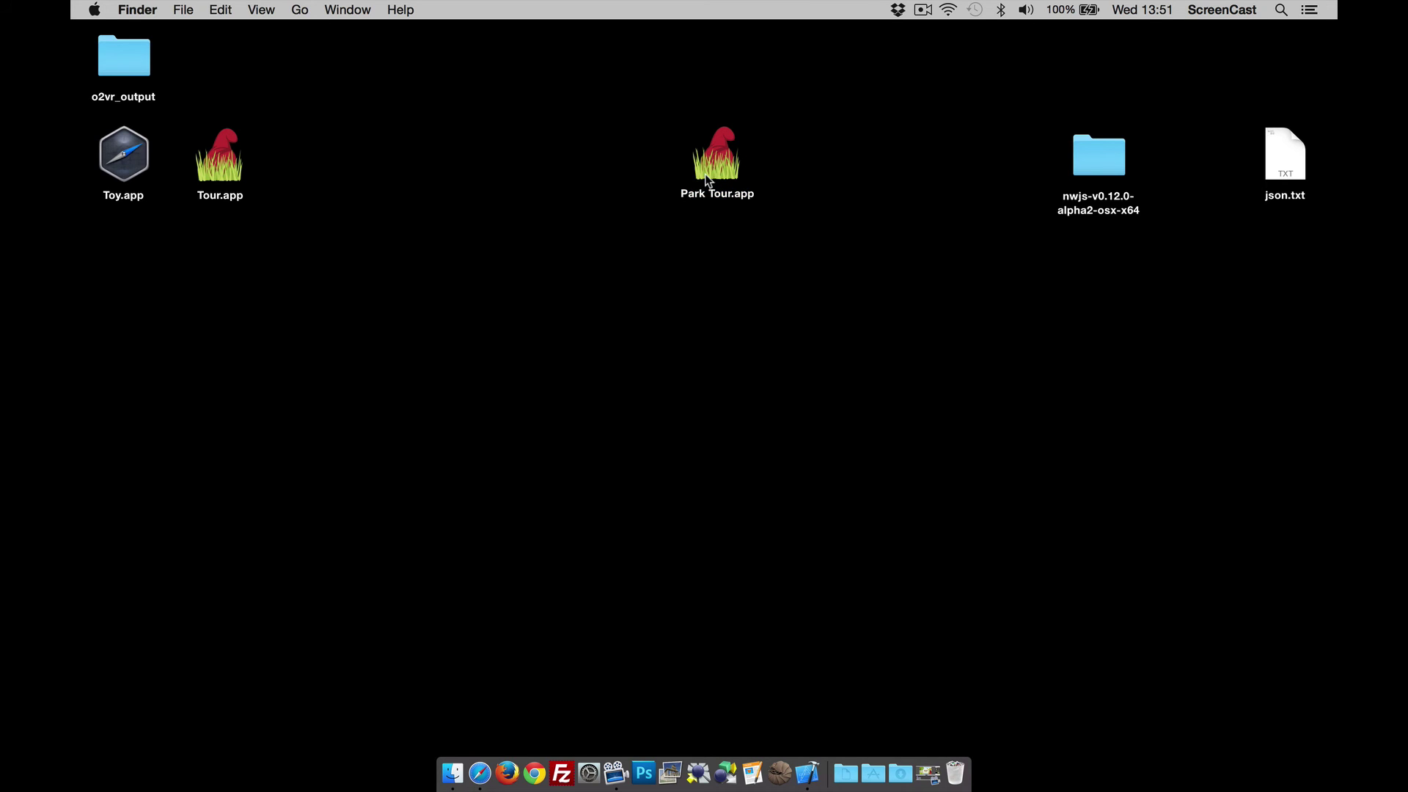
double_click(706, 177)
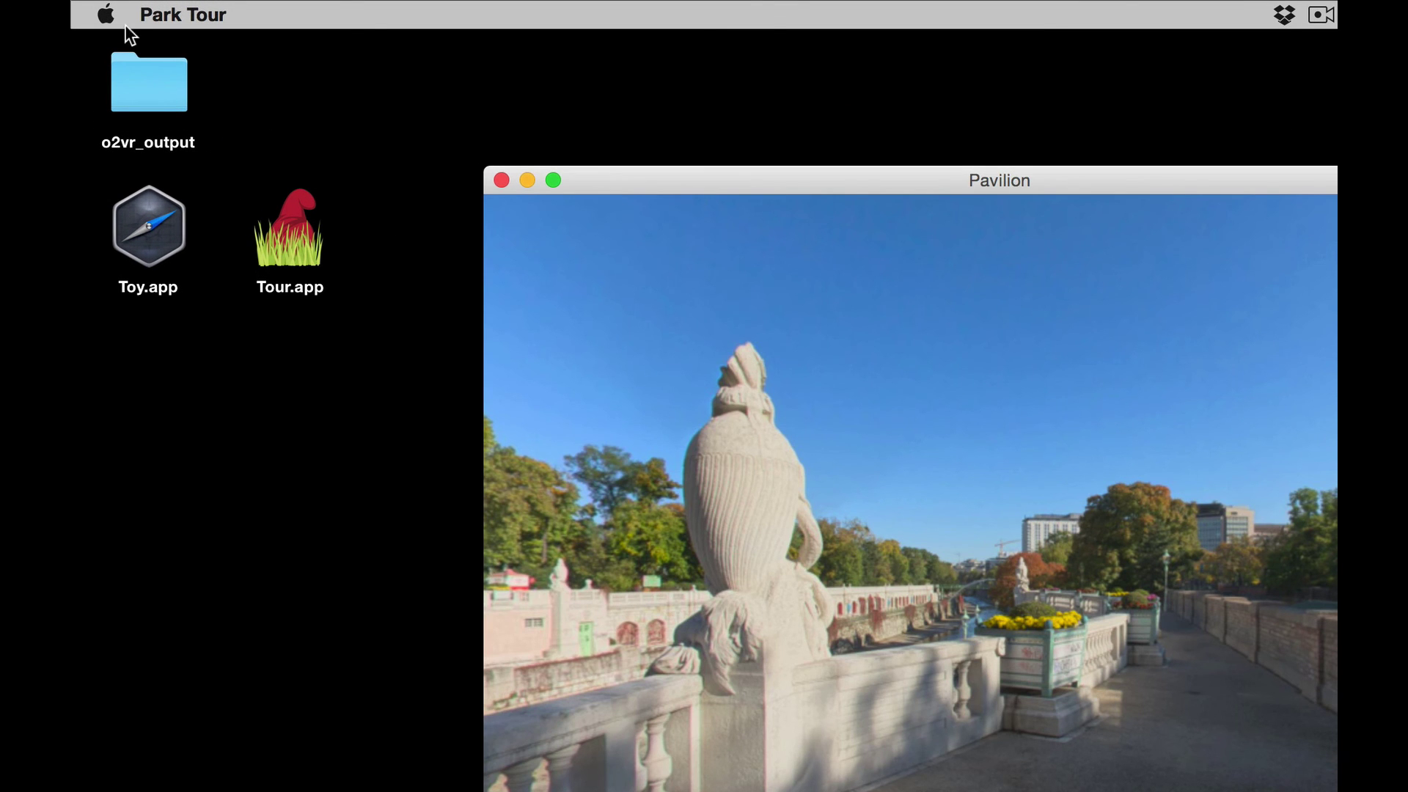
left_click(501, 181)
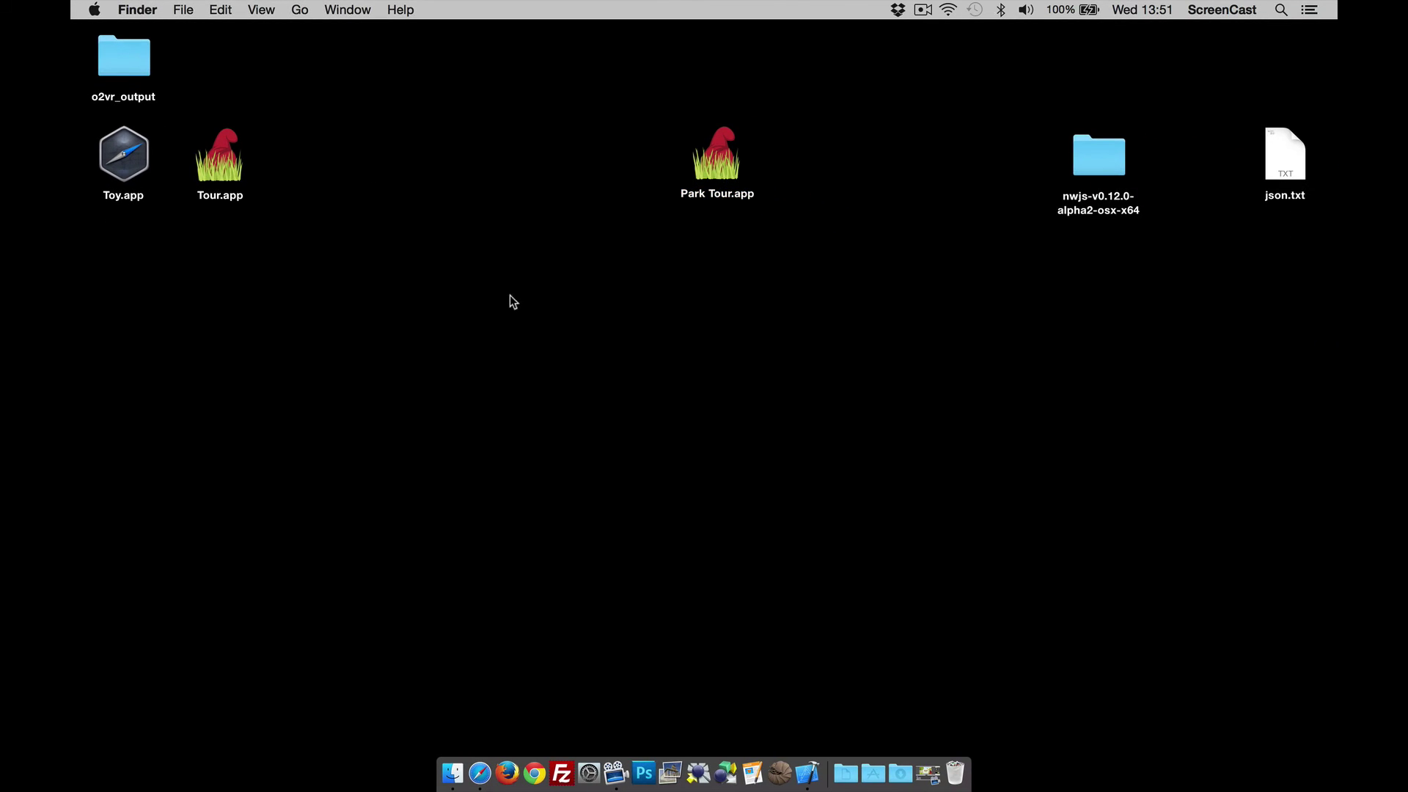
Open the Contents > Resources folder inside Park Tour.app's package.
right_click(721, 173)
left_click(746, 195)
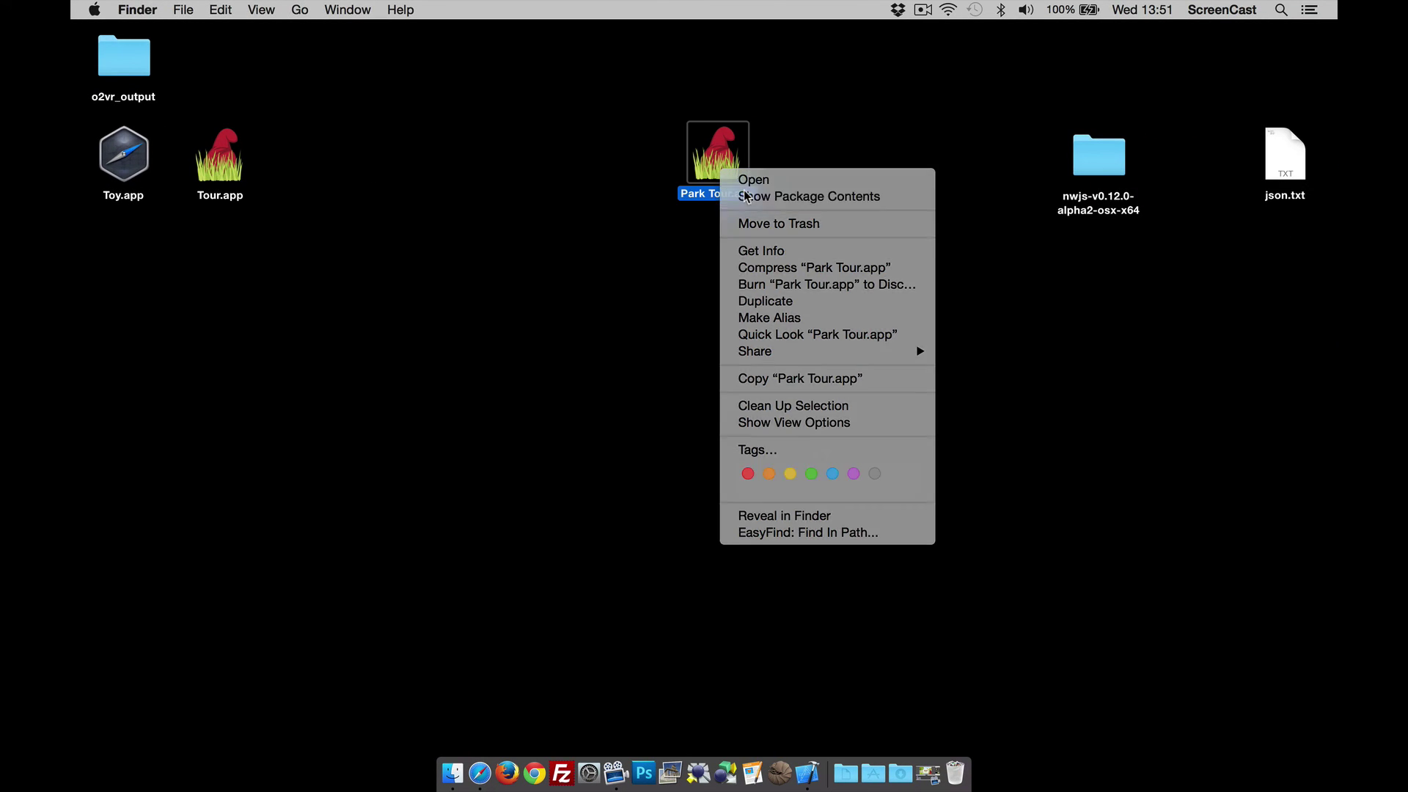
left_click_drag(595, 228, 646, 251)
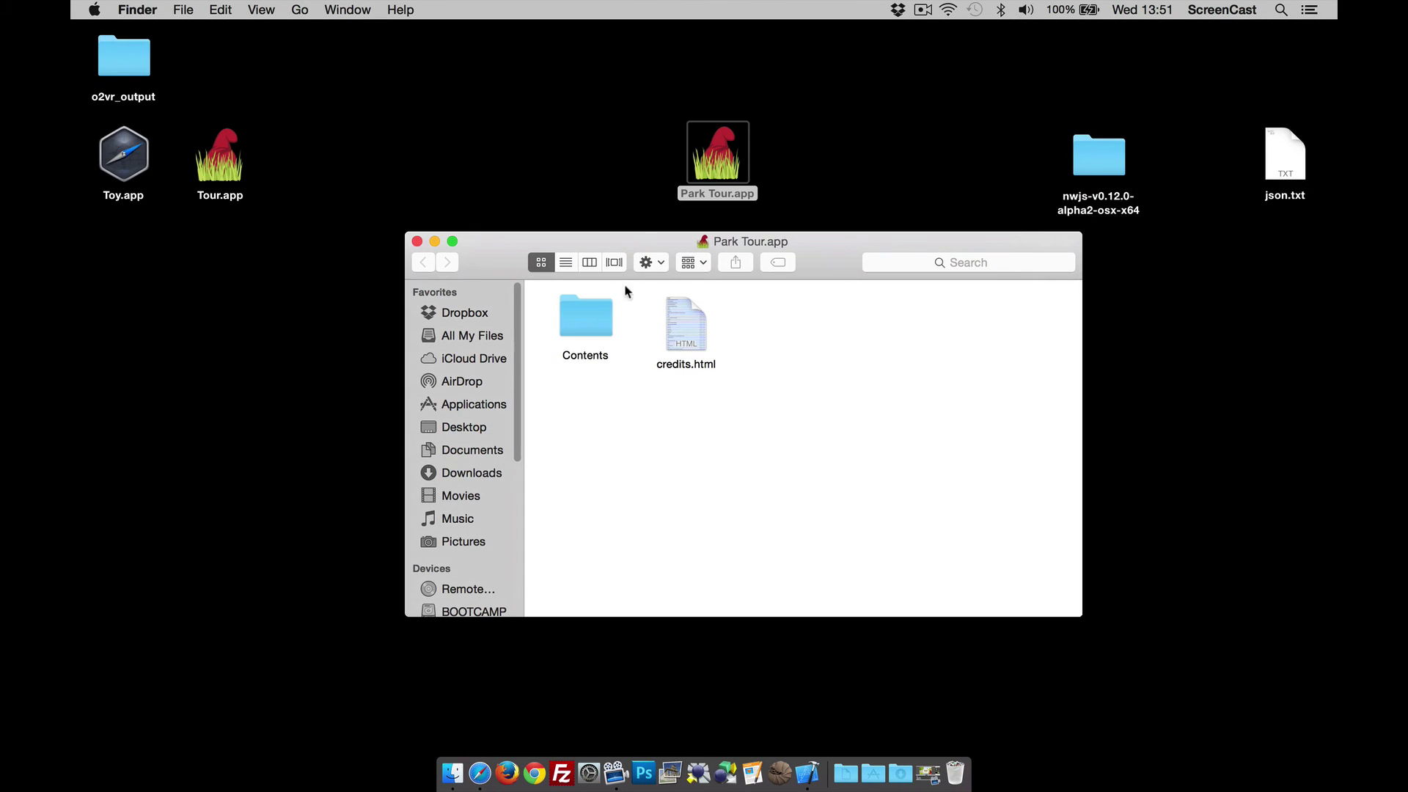
double_click(598, 325)
double_click(597, 431)
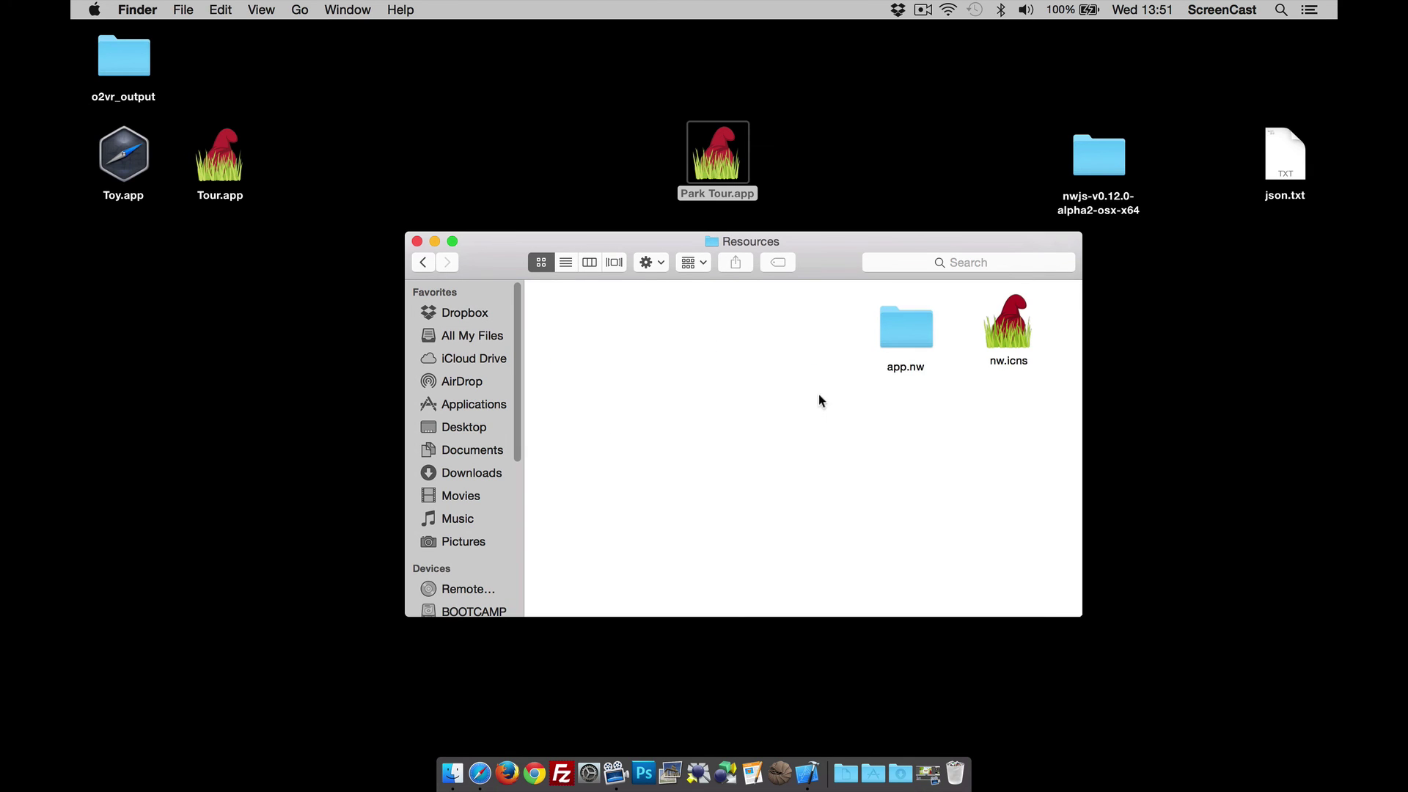
Rename app.nw to old_app.nw and move it out onto the desktop.
left_click(897, 368)
key("Return")
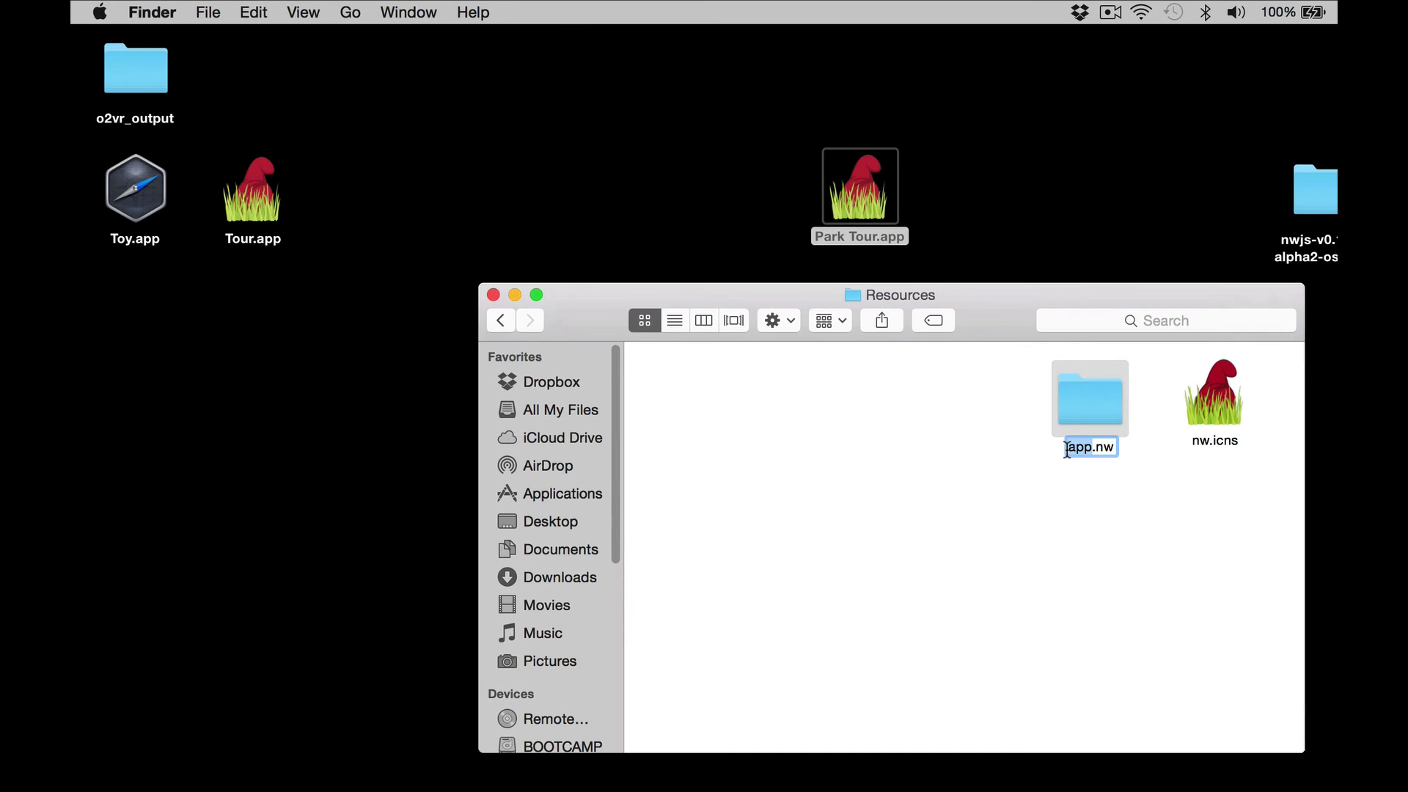
left_click(1068, 454)
type("old_")
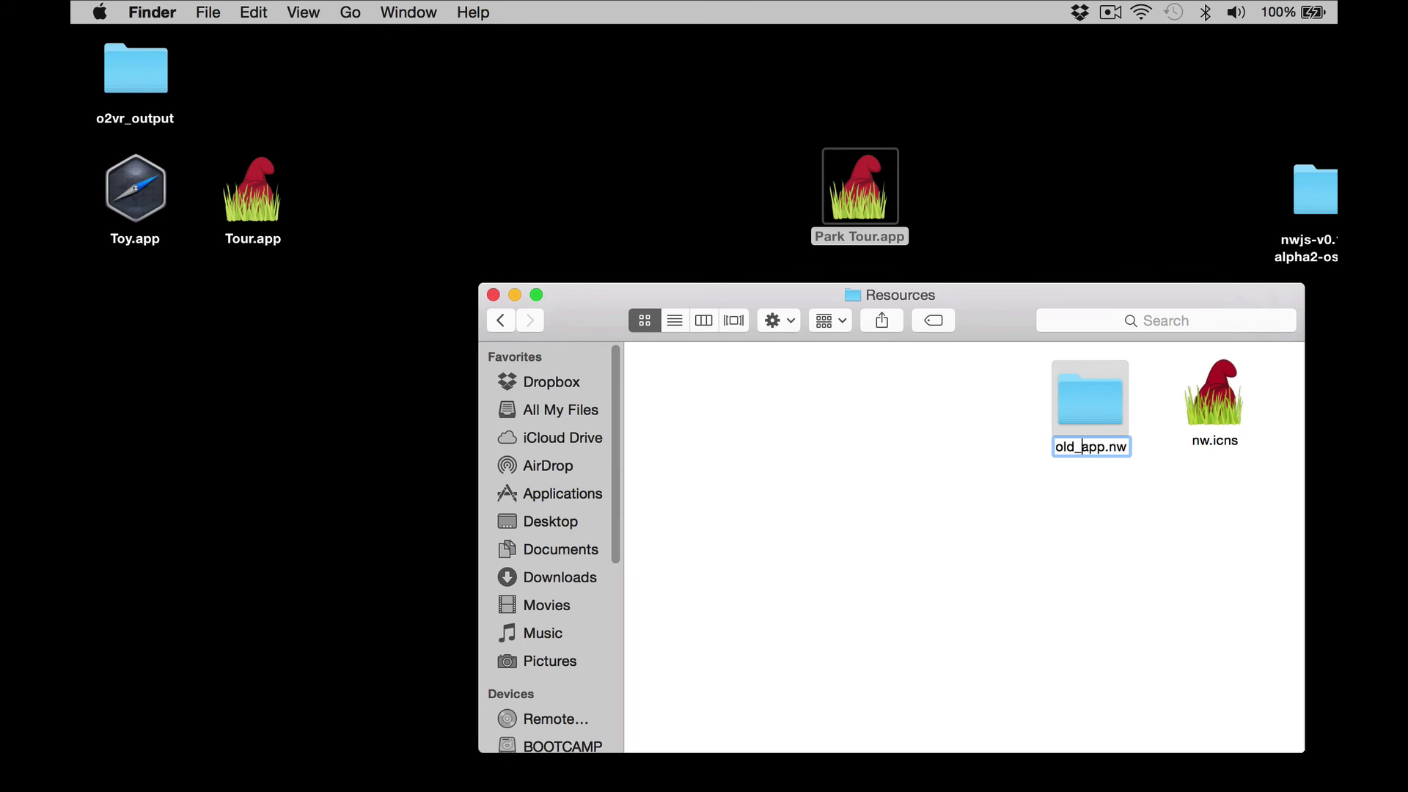
key("Return")
left_click_drag(1067, 423, 1131, 221)
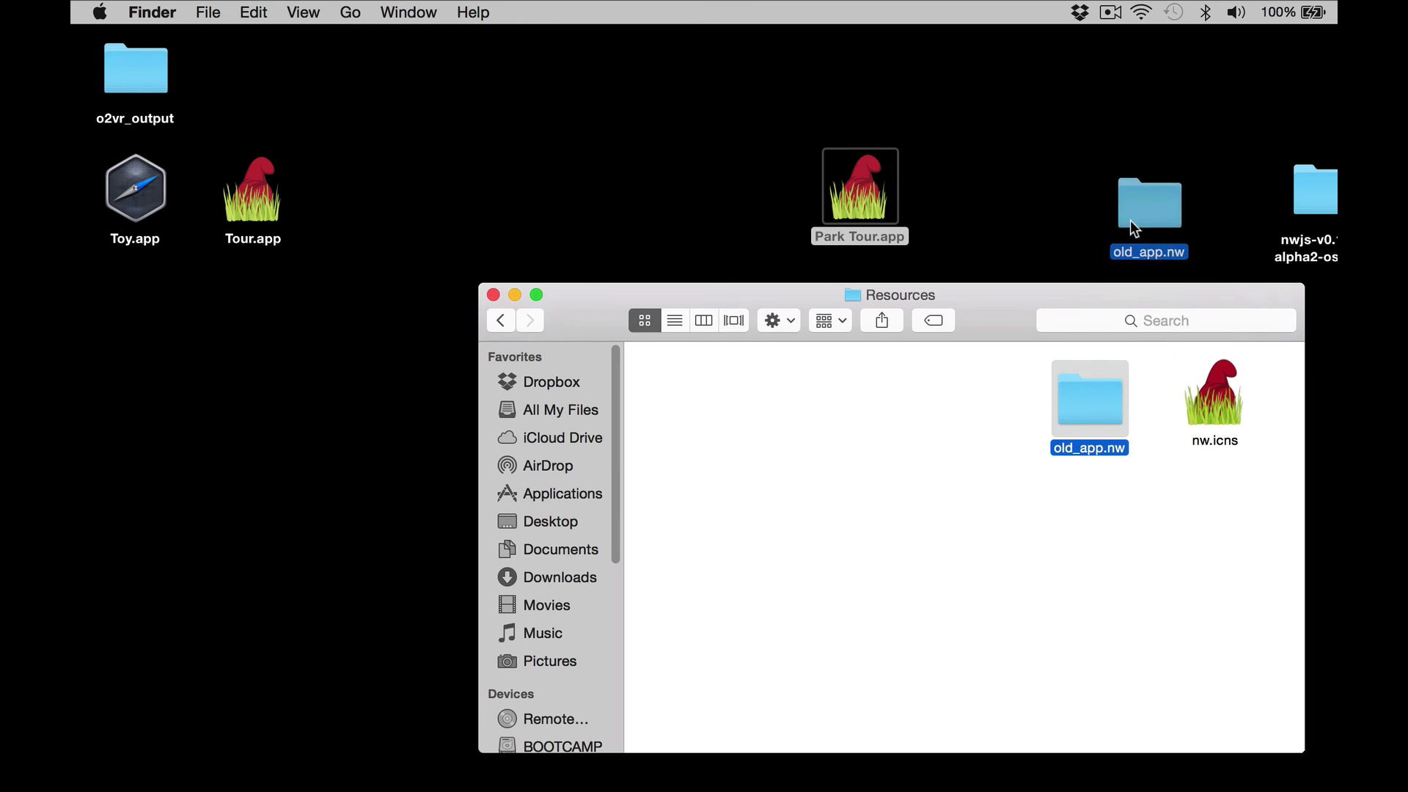
Move the o2vr_output folder into Resources and rename it app.nw, accepting the .nw extension.
left_click_drag(149, 73, 948, 502)
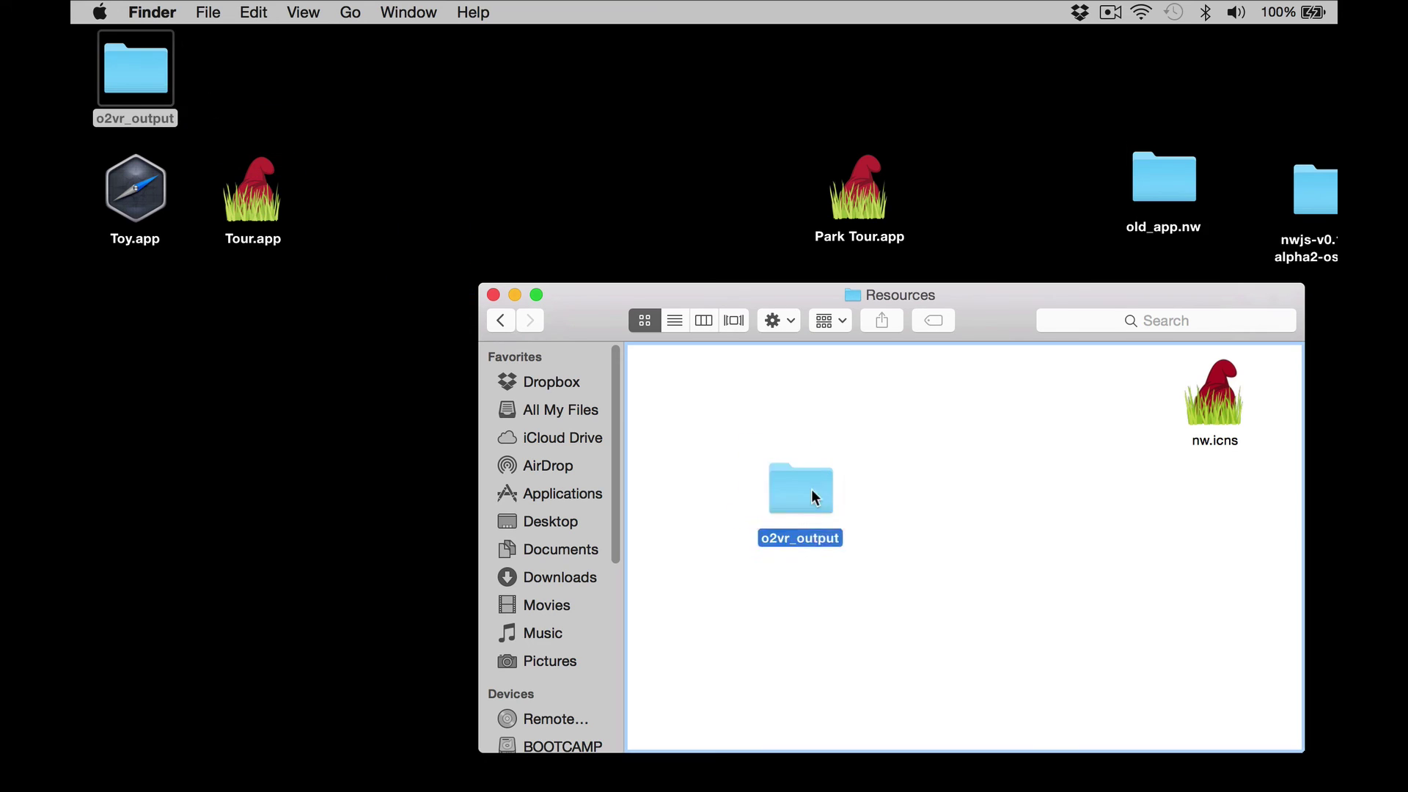
key("Return")
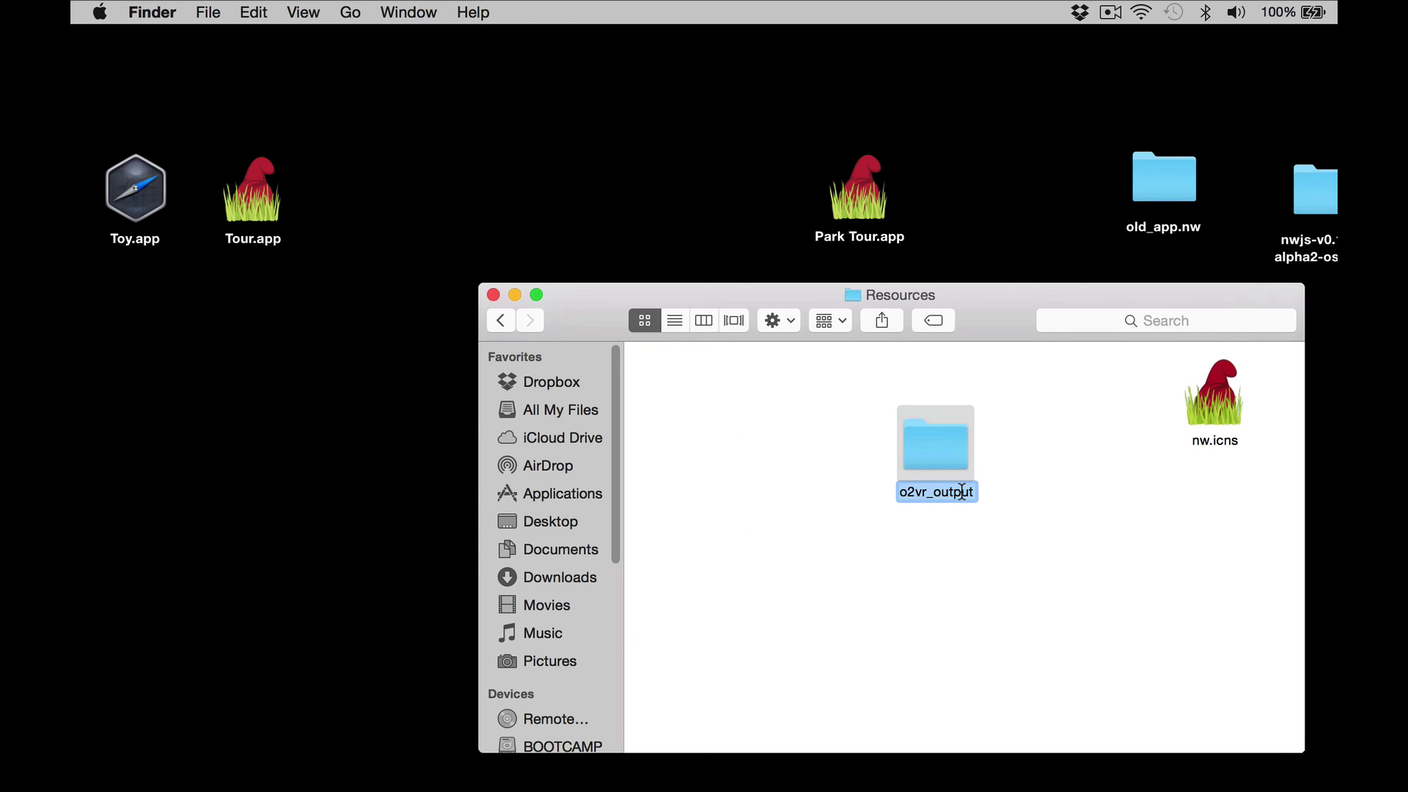
type("app.nw")
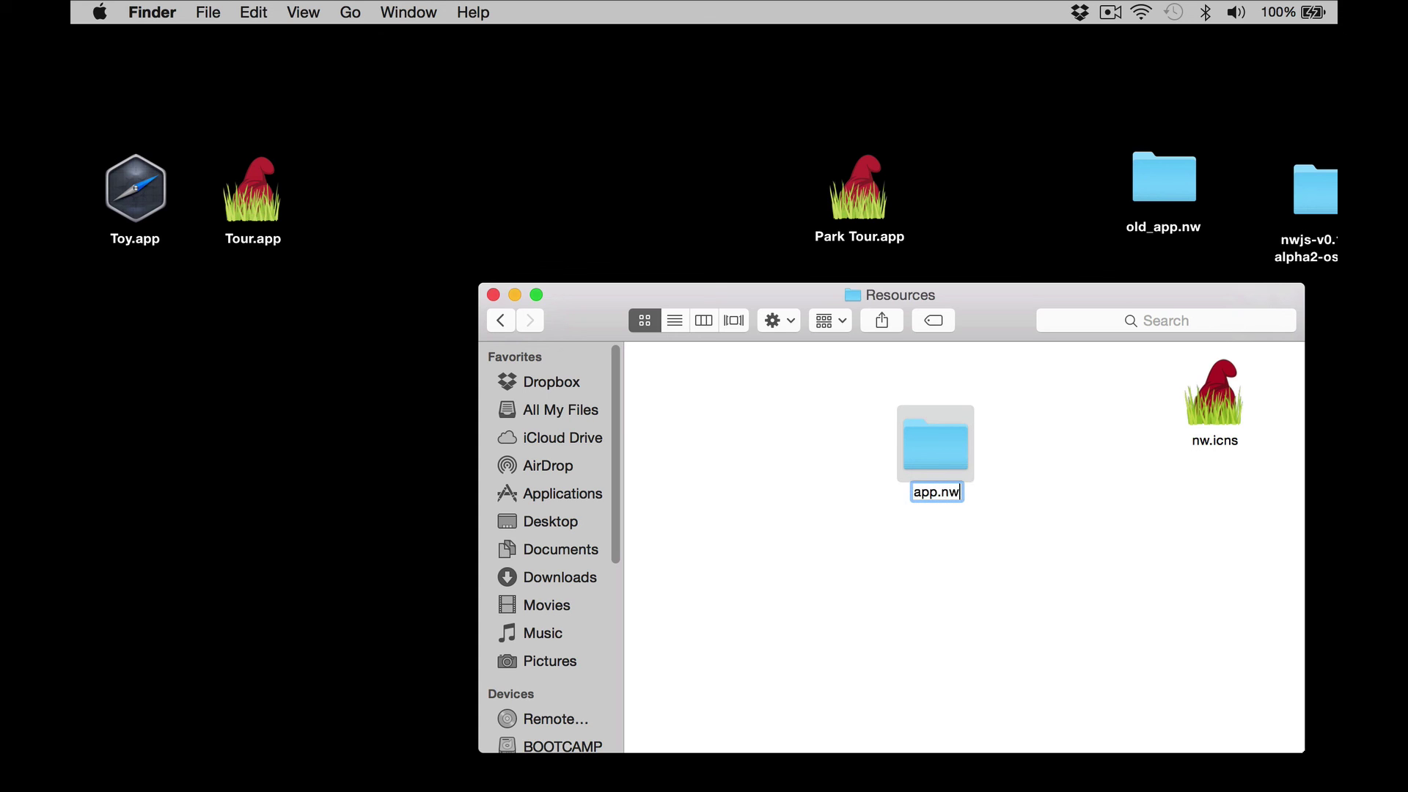
key("Return")
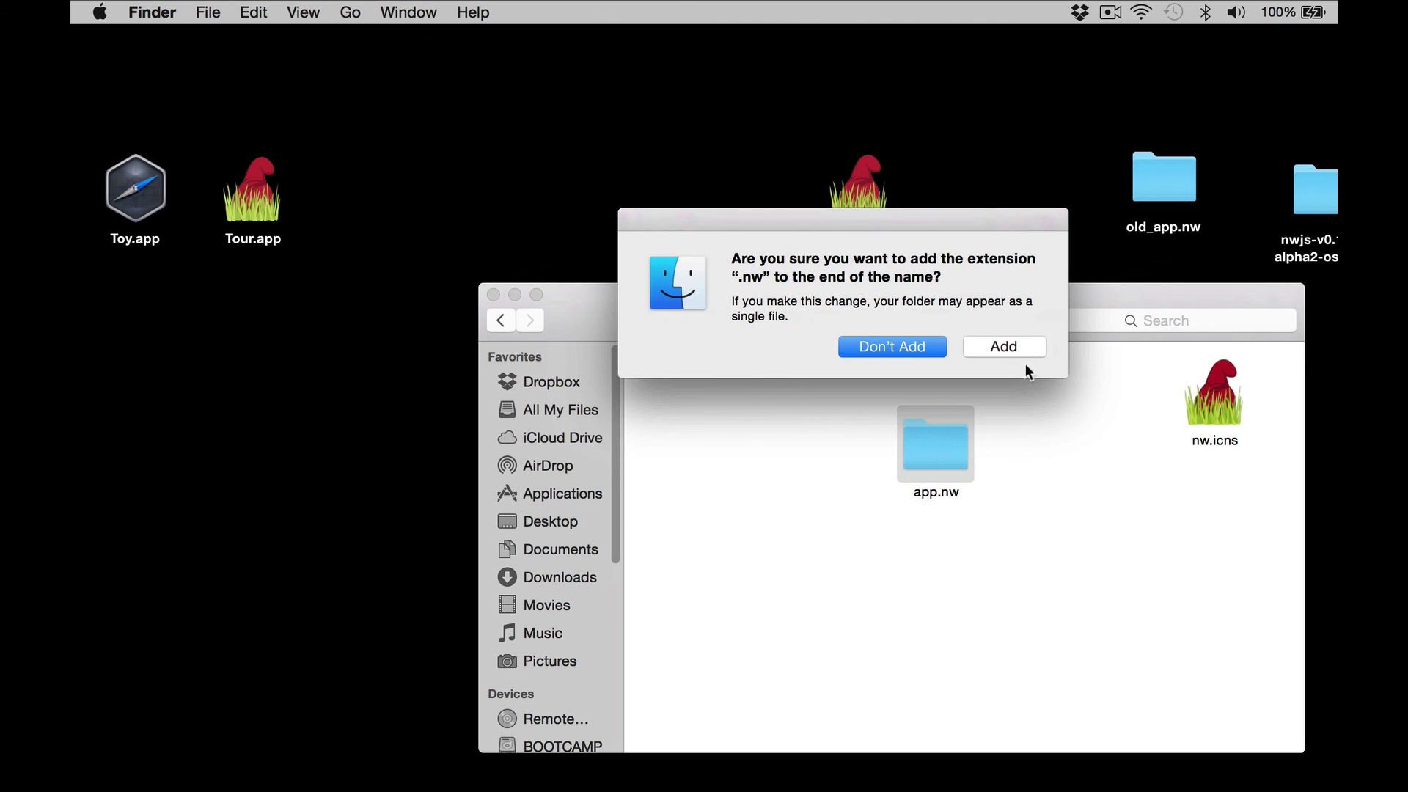
left_click(1014, 347)
Paste package.json from the desktop's old_app.nw into the new app.nw folder beside the reindeer files.
double_click(969, 426)
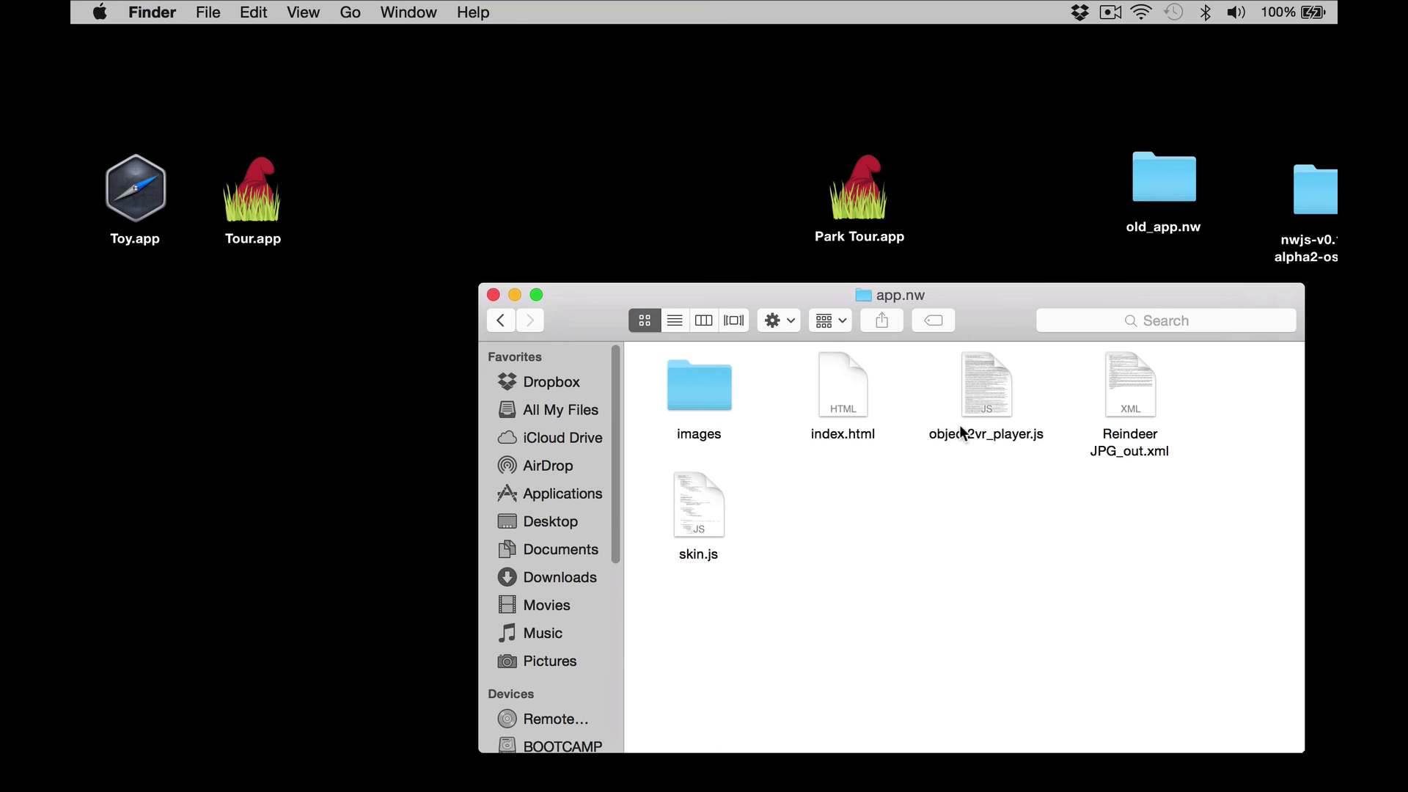
double_click(1165, 178)
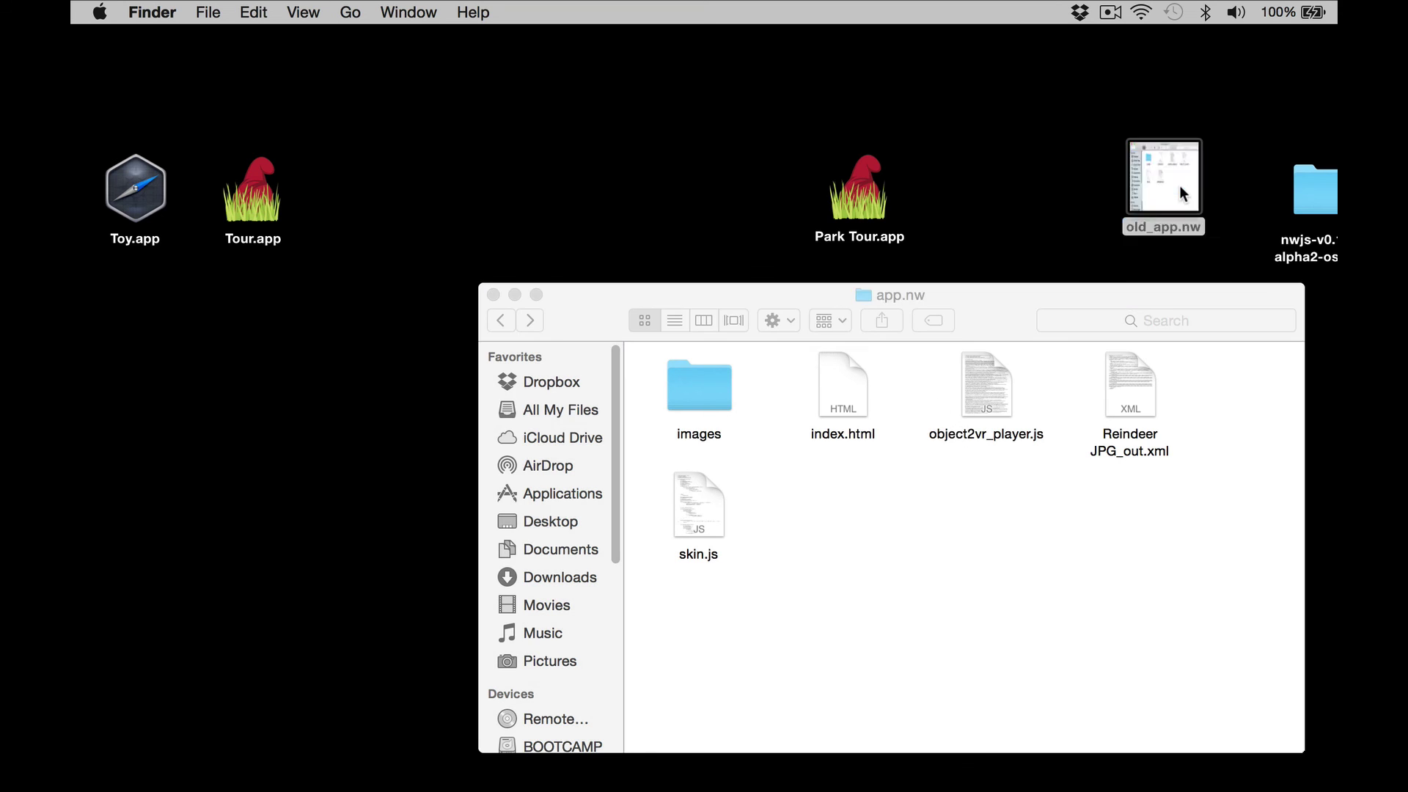
left_click(835, 275)
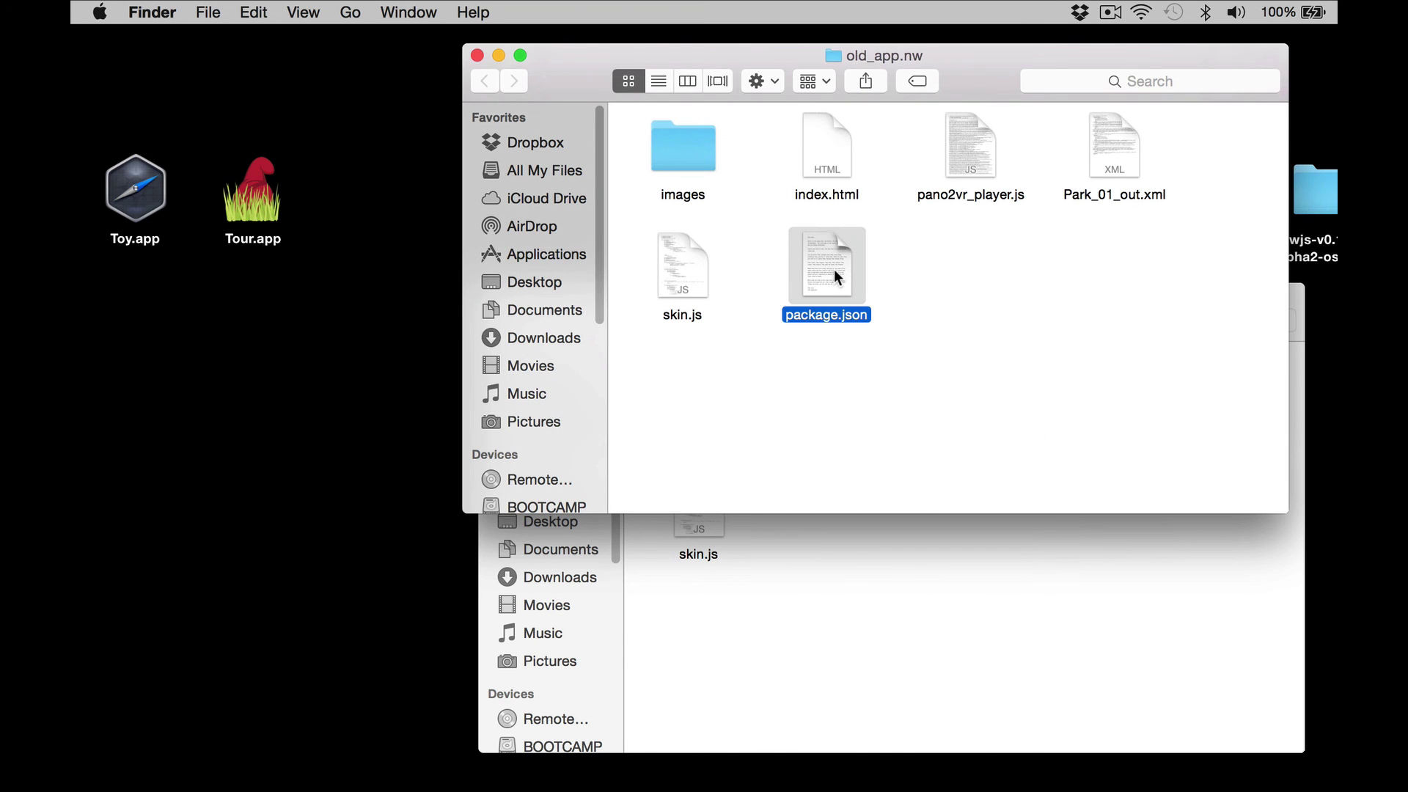
left_click(477, 55)
key("super+v")
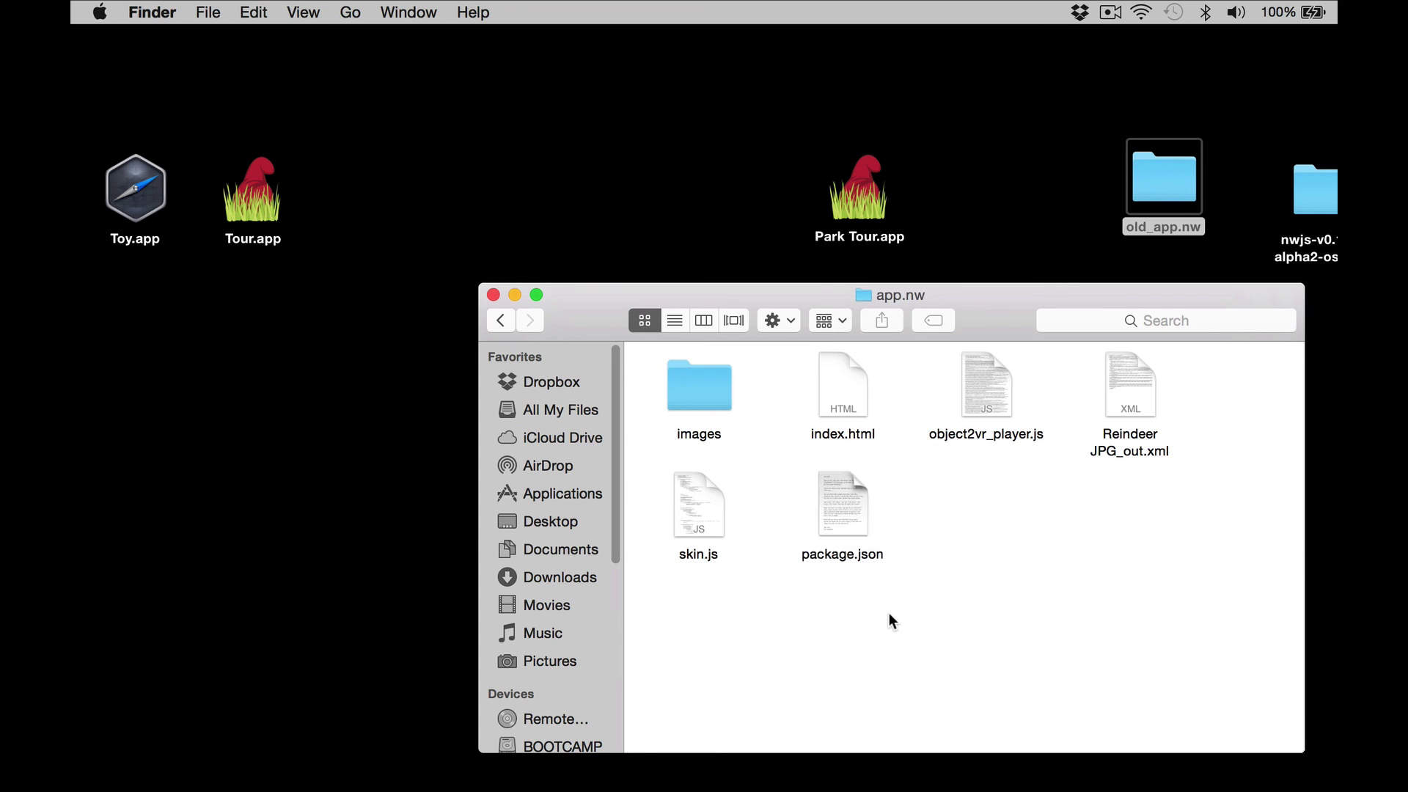
Set the width in the copied package.json to 488 instead of 800 in TextEdit, then close it.
double_click(859, 488)
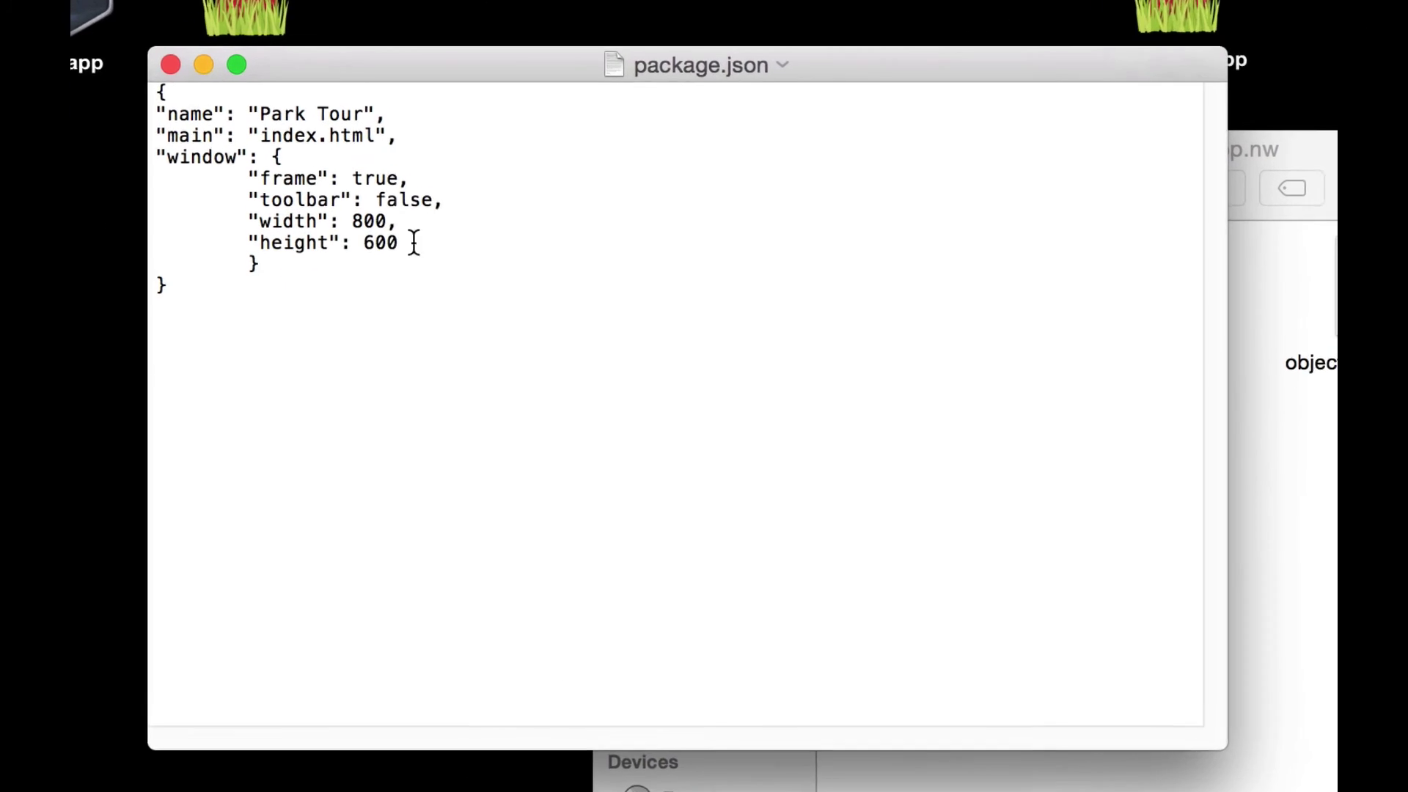
left_click(350, 330)
key("BackSpace")
key("BackSpace")
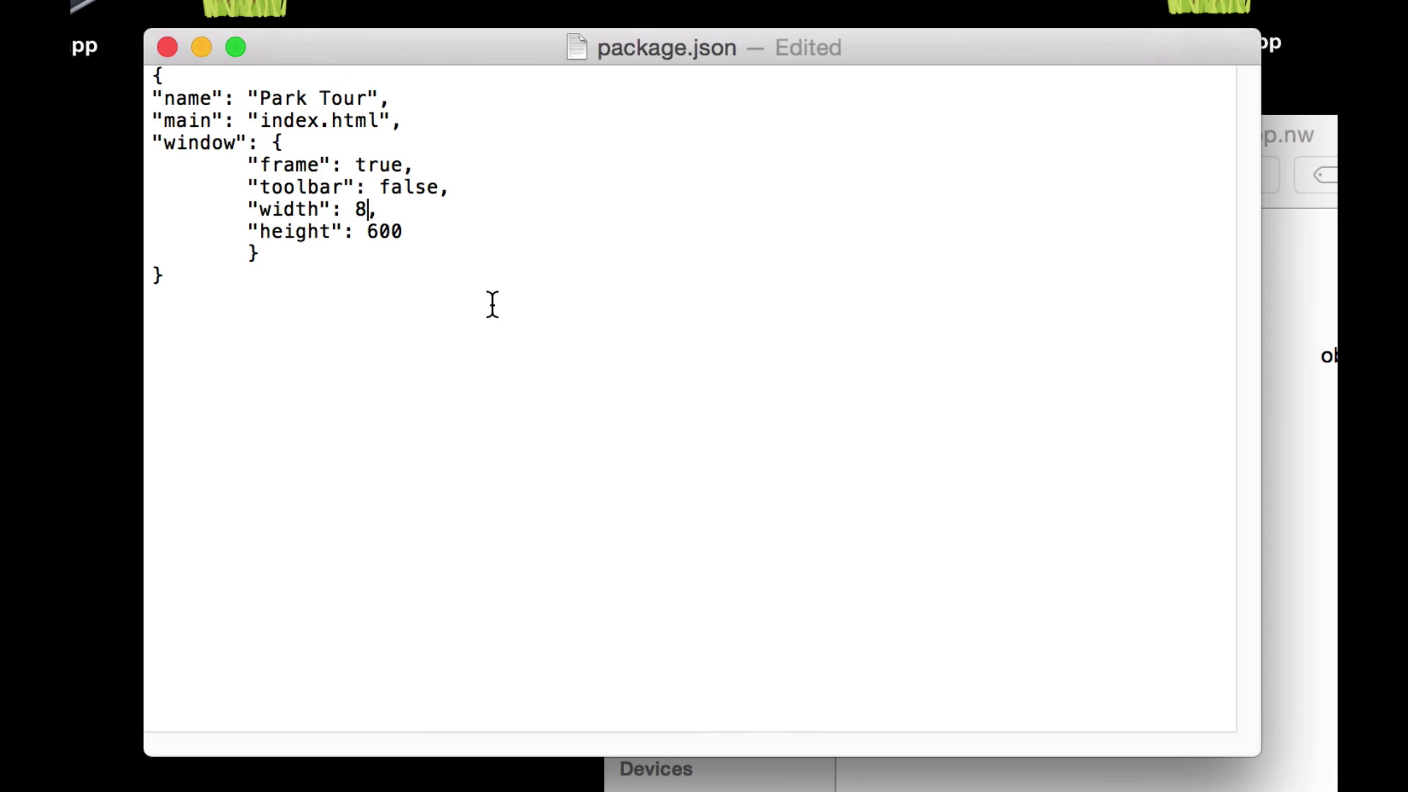
key("BackSpace")
type("4")
type("88")
left_click(164, 49)
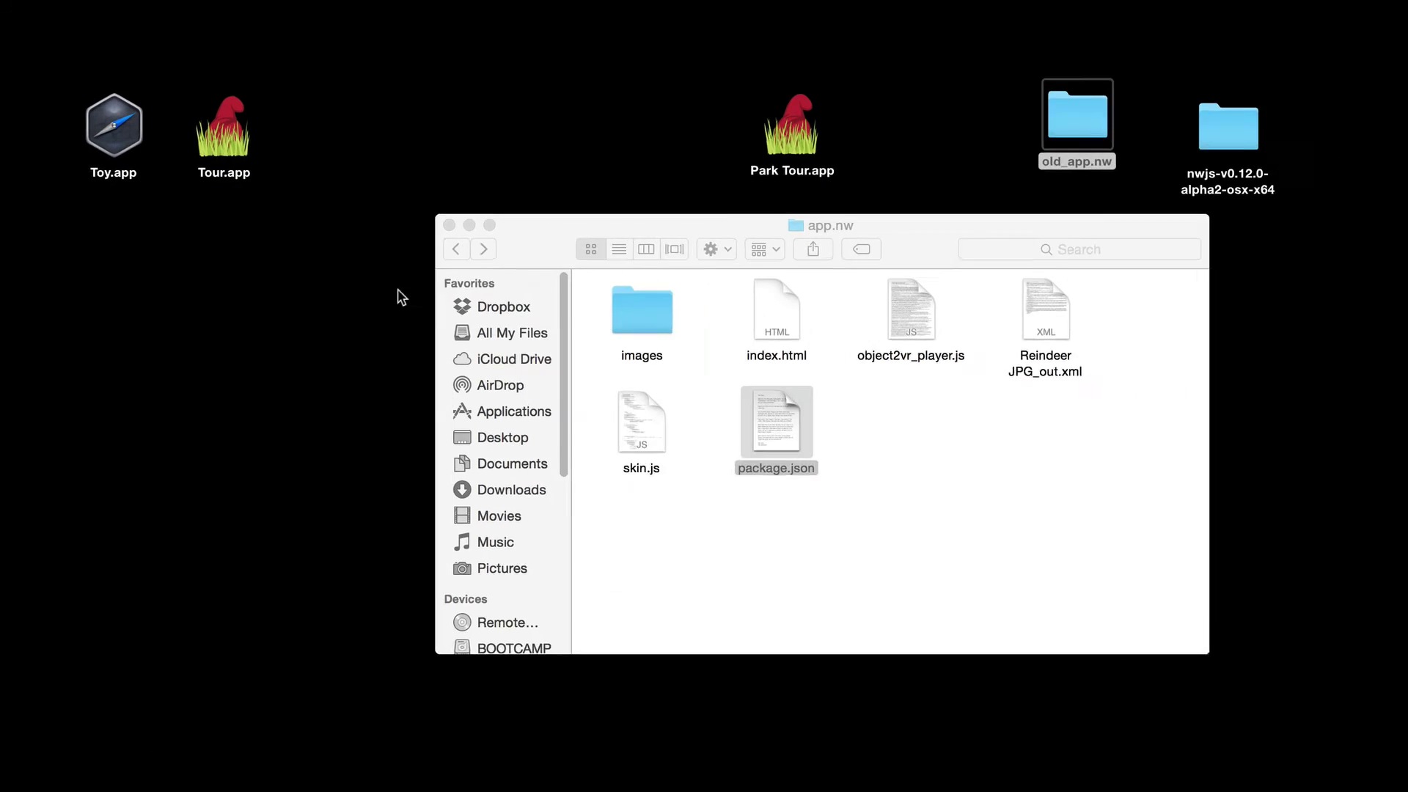
Relaunch Park Tour.app, spin the reindeer object to its back view, then quit the app.
left_click(417, 241)
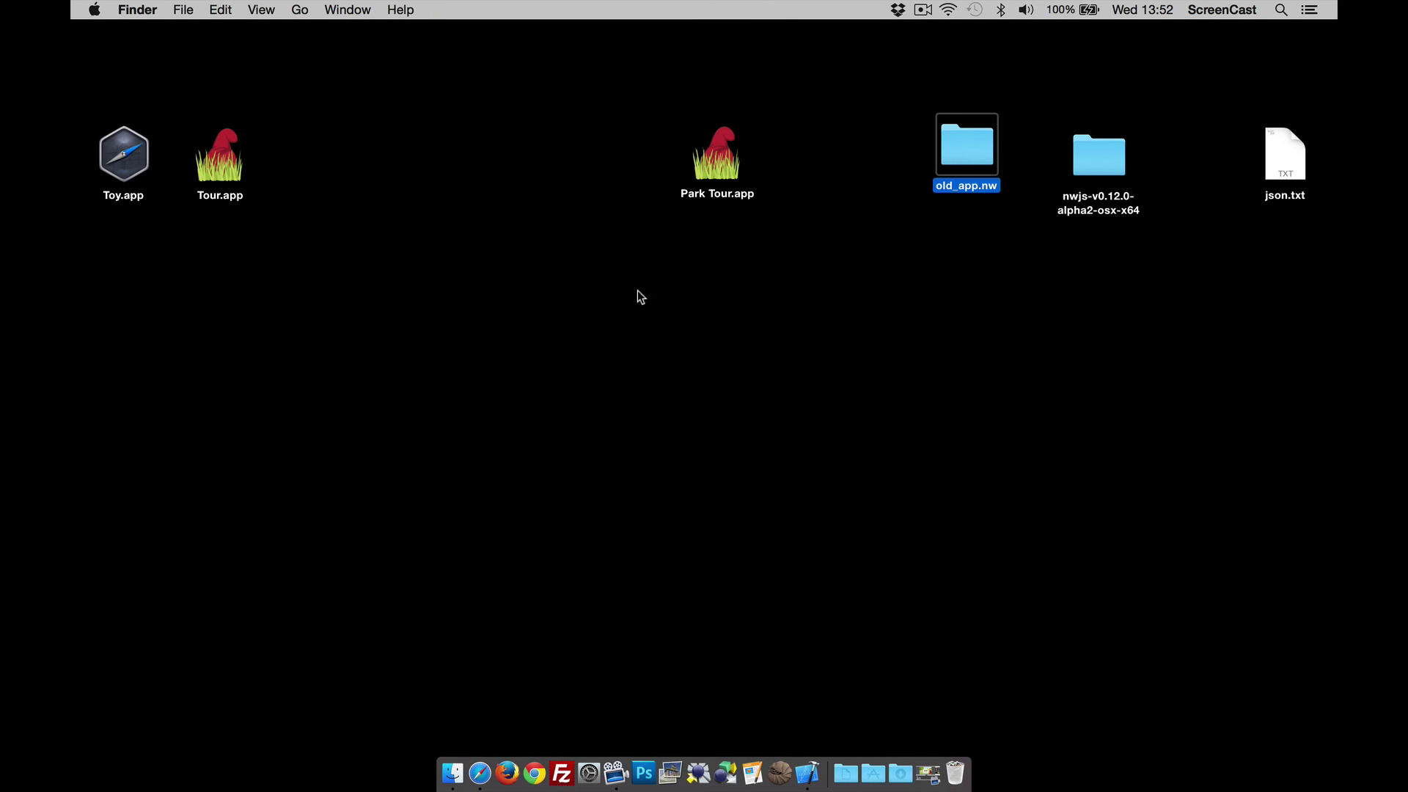
double_click(715, 170)
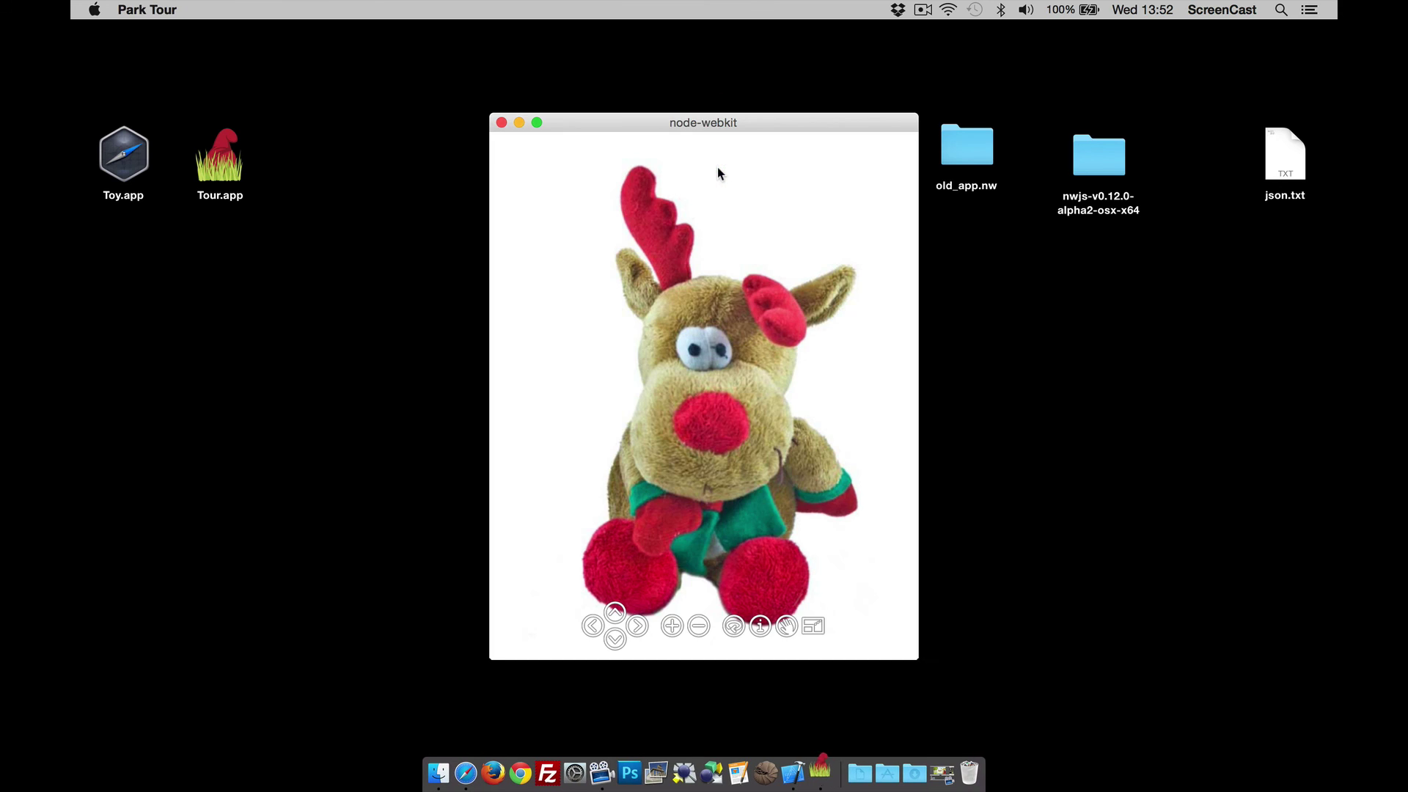
left_click_drag(753, 114, 745, 51)
left_click_drag(679, 368, 648, 338)
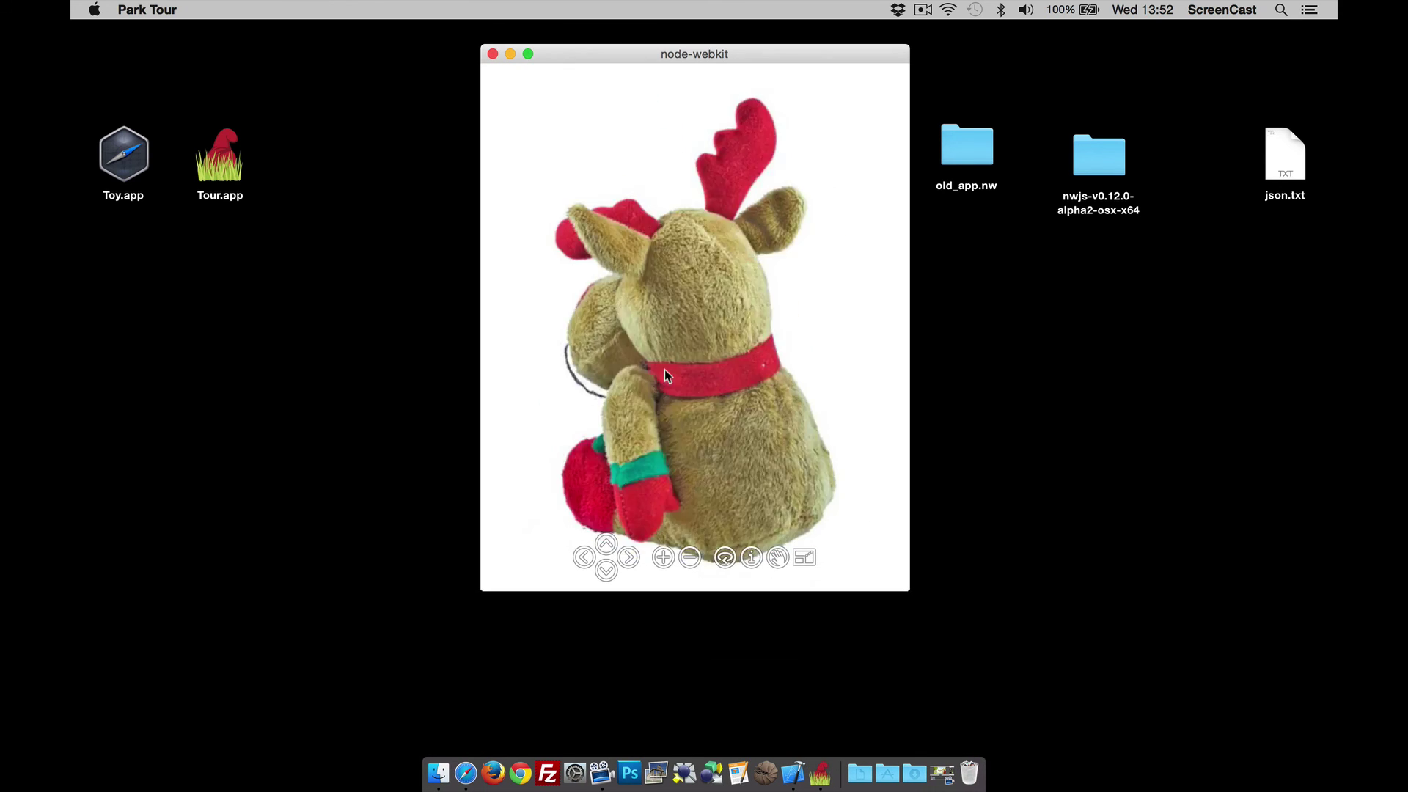
left_click(494, 54)
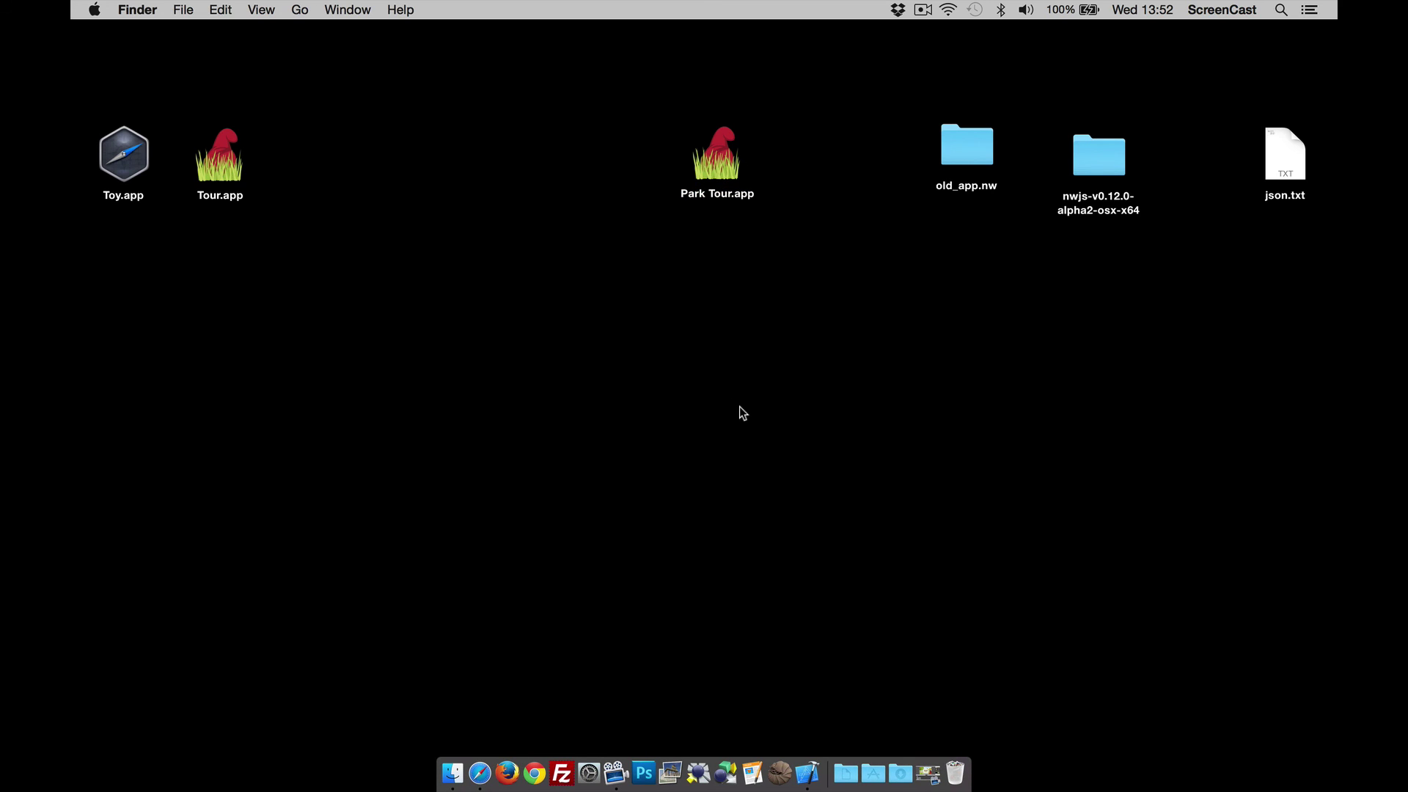